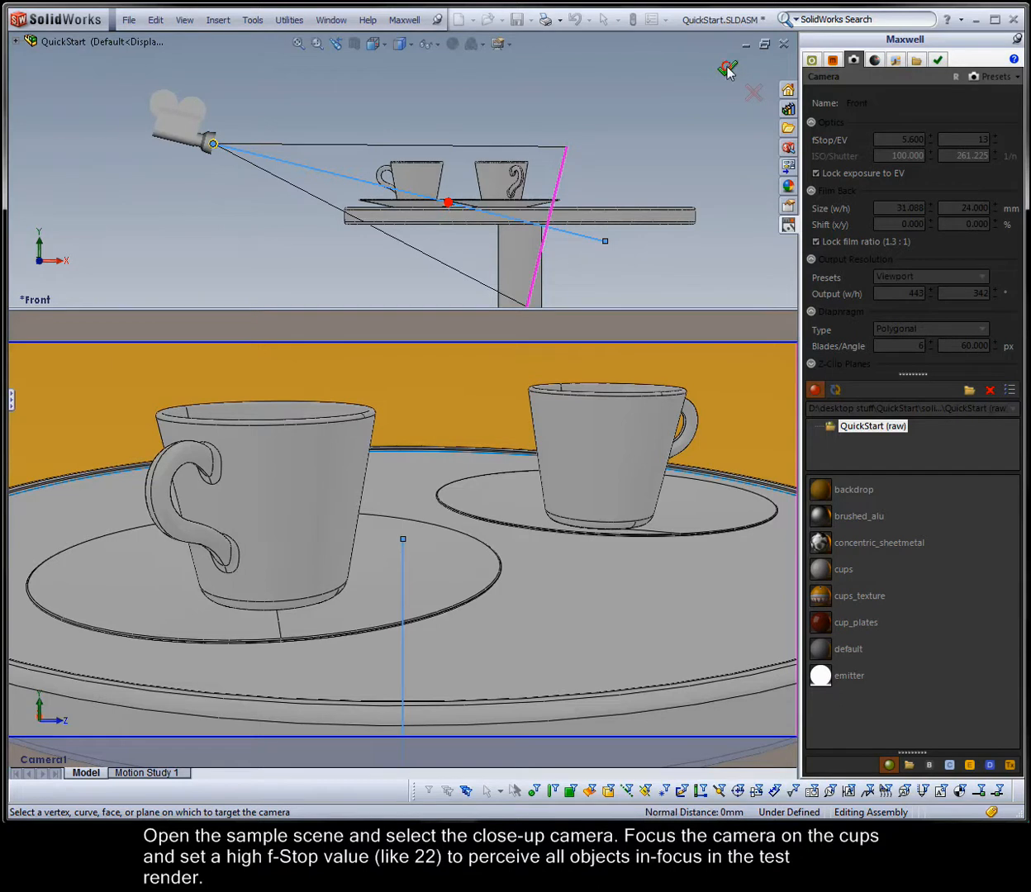
# Step: Activate the close-up Camera1 view and set its fStop to 22
pyautogui.click(716, 389)
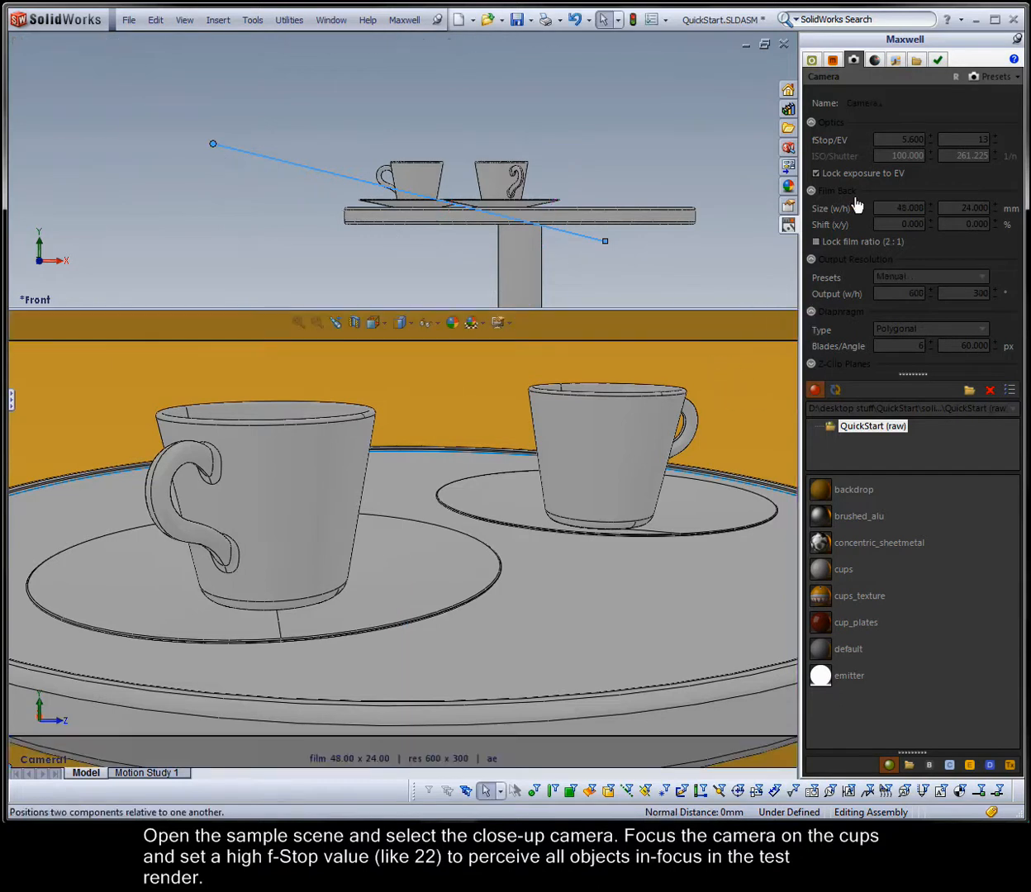
pyautogui.doubleClick(893, 138)
pyautogui.write('22')
pyautogui.press('Return')
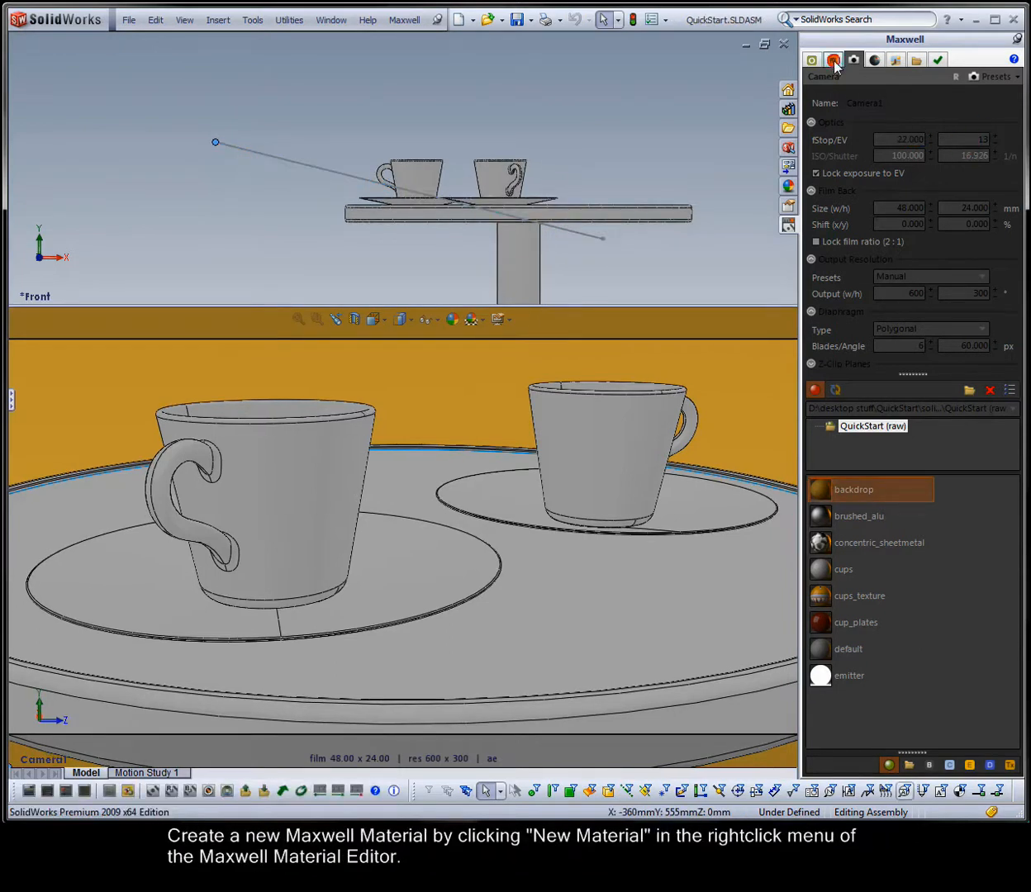
# Step: Create a new Maxwell material in the scene's material list and open it for editing
pyautogui.click(834, 62)
pyautogui.rightClick(836, 232)
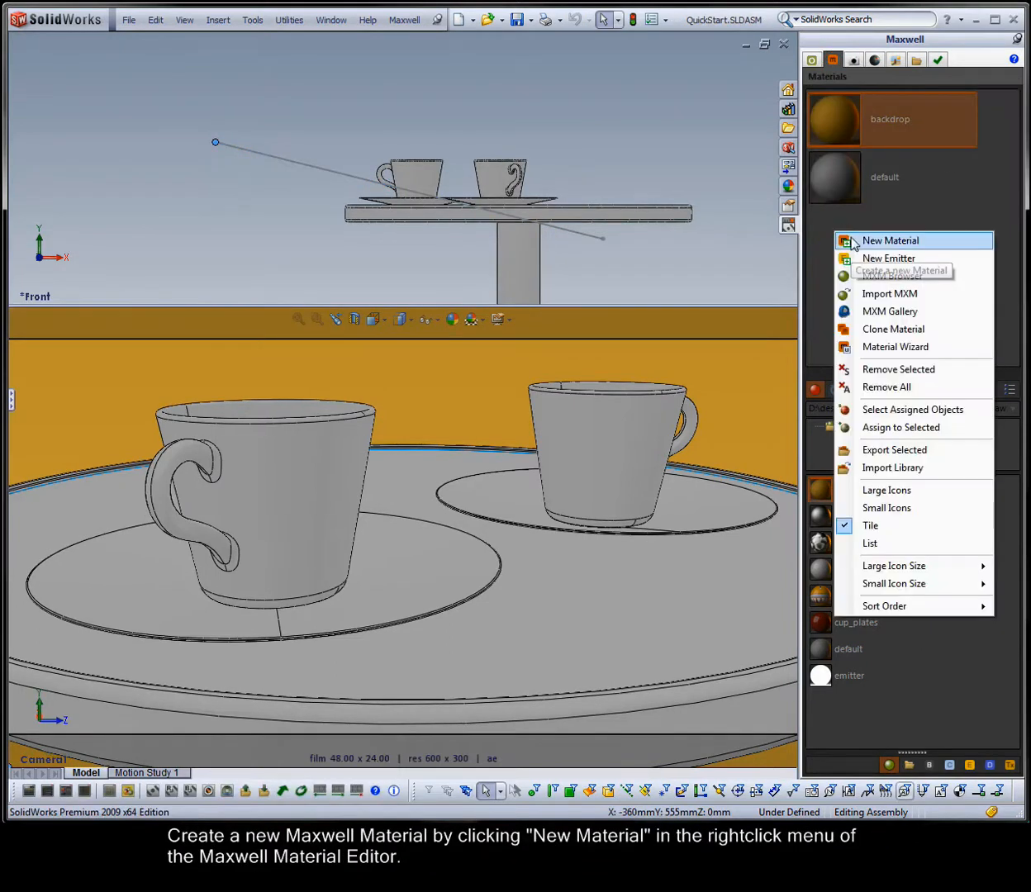
pyautogui.click(889, 240)
pyautogui.doubleClick(853, 241)
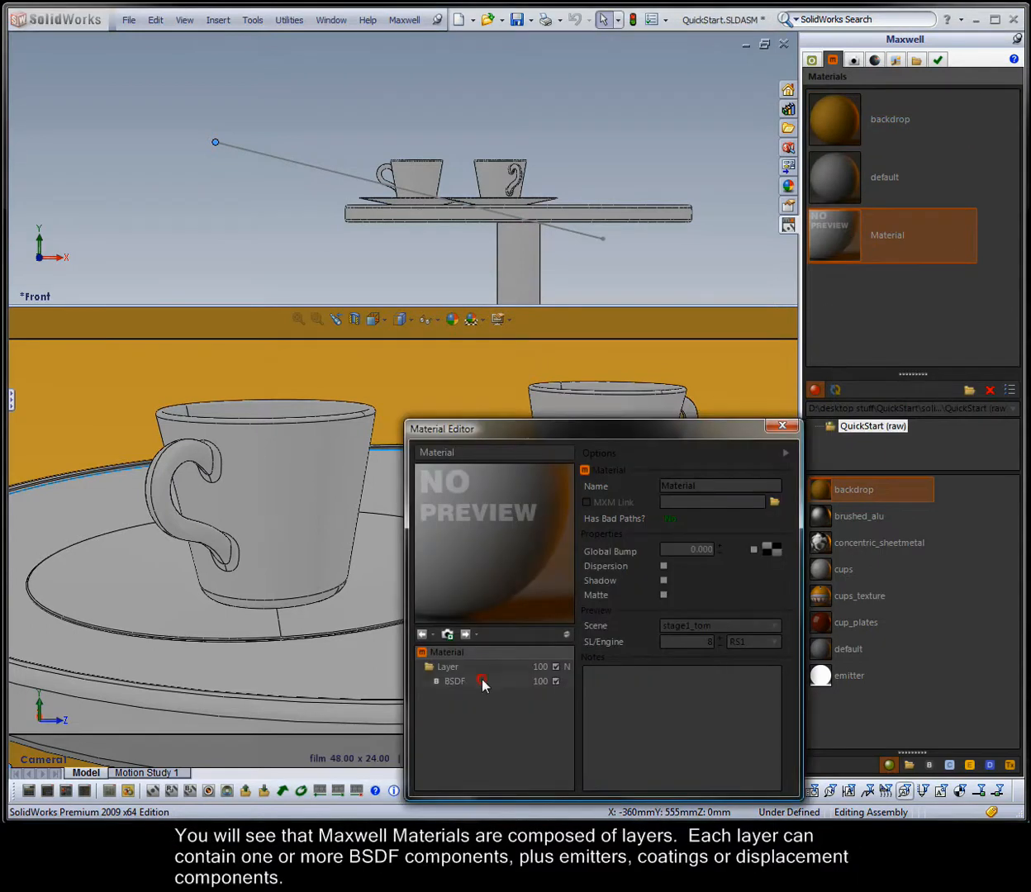
# Step: Set the Reflectance 0° colour of the new material's BSDF to a dark blue with a hue of about 220°
pyautogui.click(483, 683)
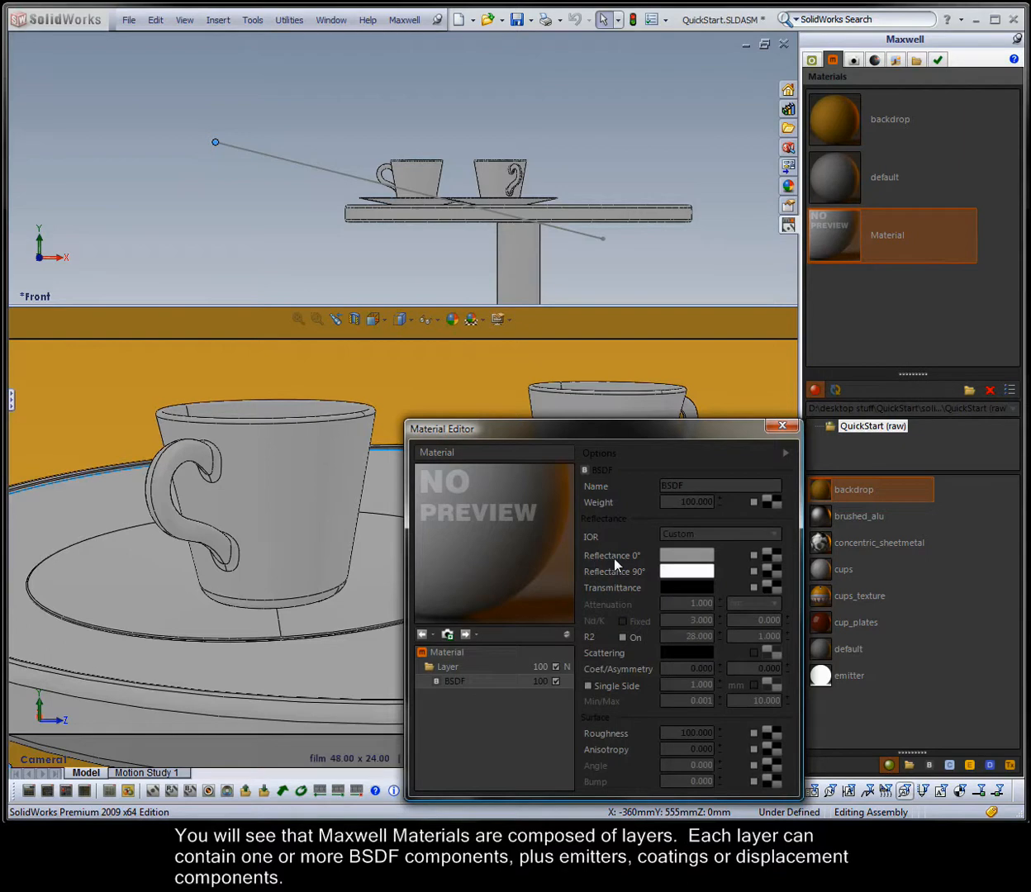
pyautogui.click(663, 552)
pyautogui.moveTo(636, 569)
pyautogui.mouseDown()
pyautogui.moveTo(646, 610)
pyautogui.moveTo(645, 595)
pyautogui.mouseUp()
pyautogui.moveTo(526, 589); pyautogui.dragTo(560, 621)
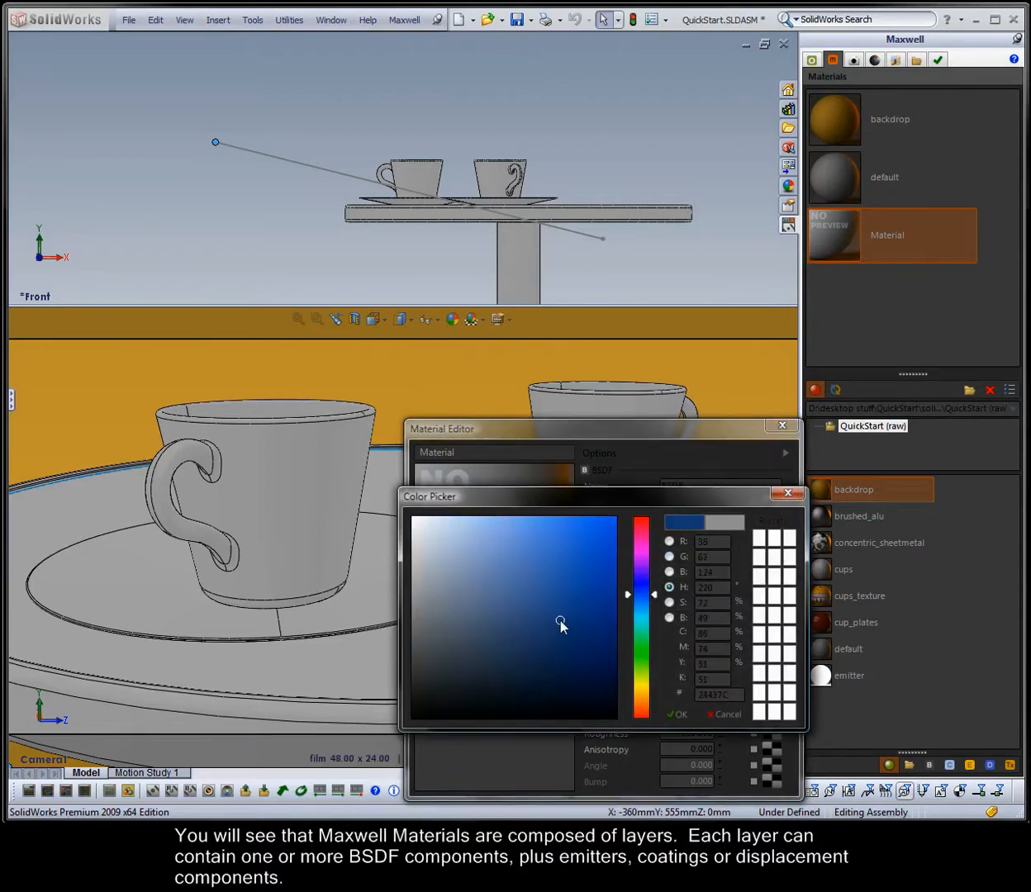
pyautogui.press('Return')
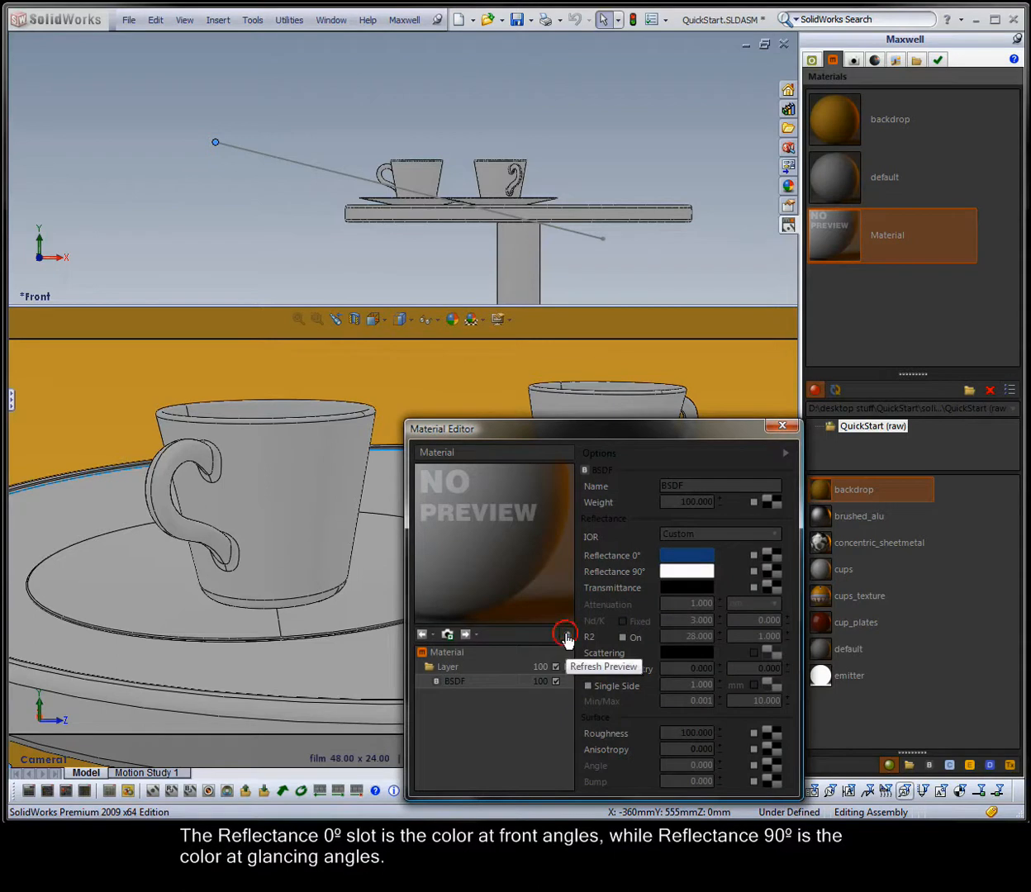
# Step: Refresh the blue material's preview and rename the material "diffuse"
pyautogui.click(565, 635)
pyautogui.moveTo(703, 490); pyautogui.dragTo(638, 486)
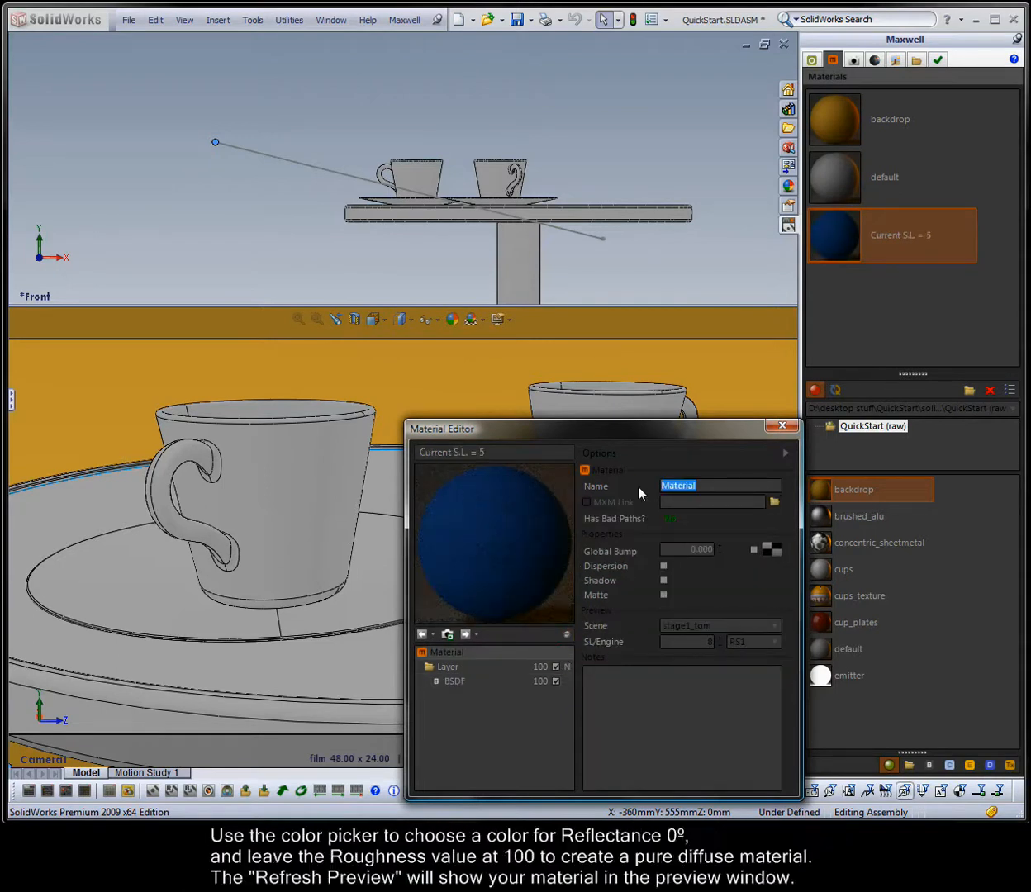
pyautogui.write('diffuse')
pyautogui.click(678, 484)
# Step: Create another new material and set the Roughness of its BSDF to 0
pyautogui.click(605, 453)
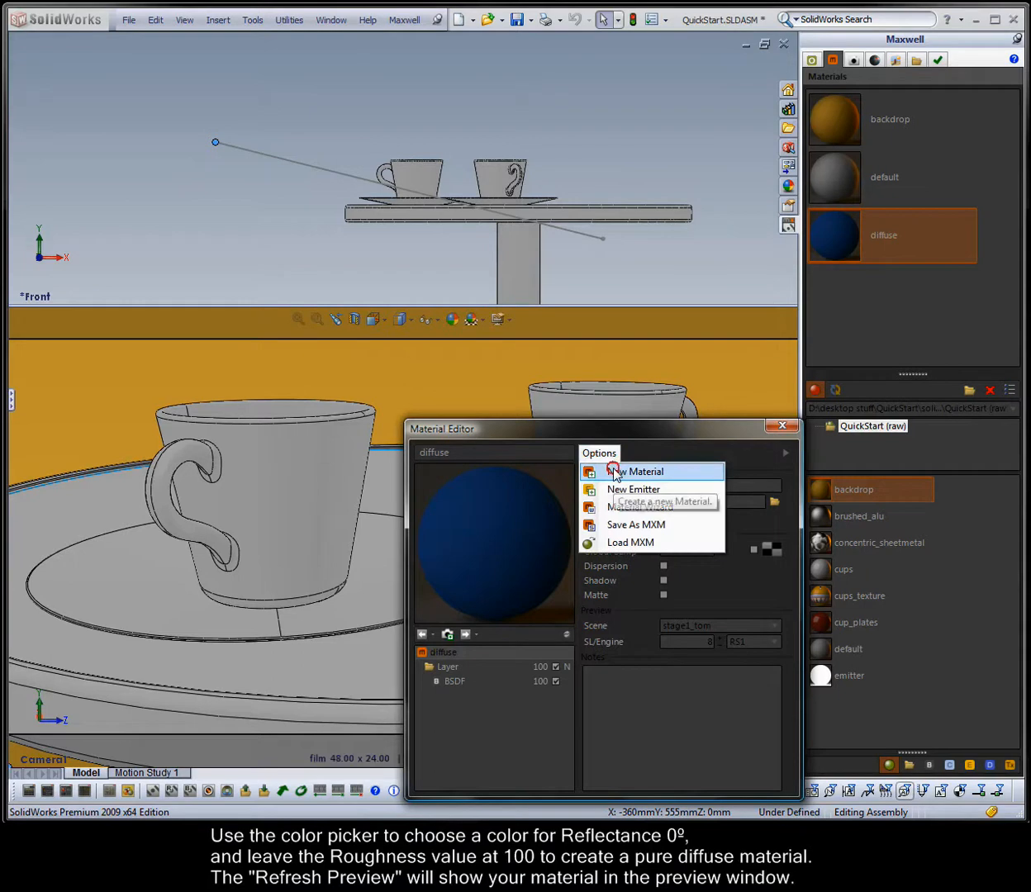
pyautogui.click(611, 471)
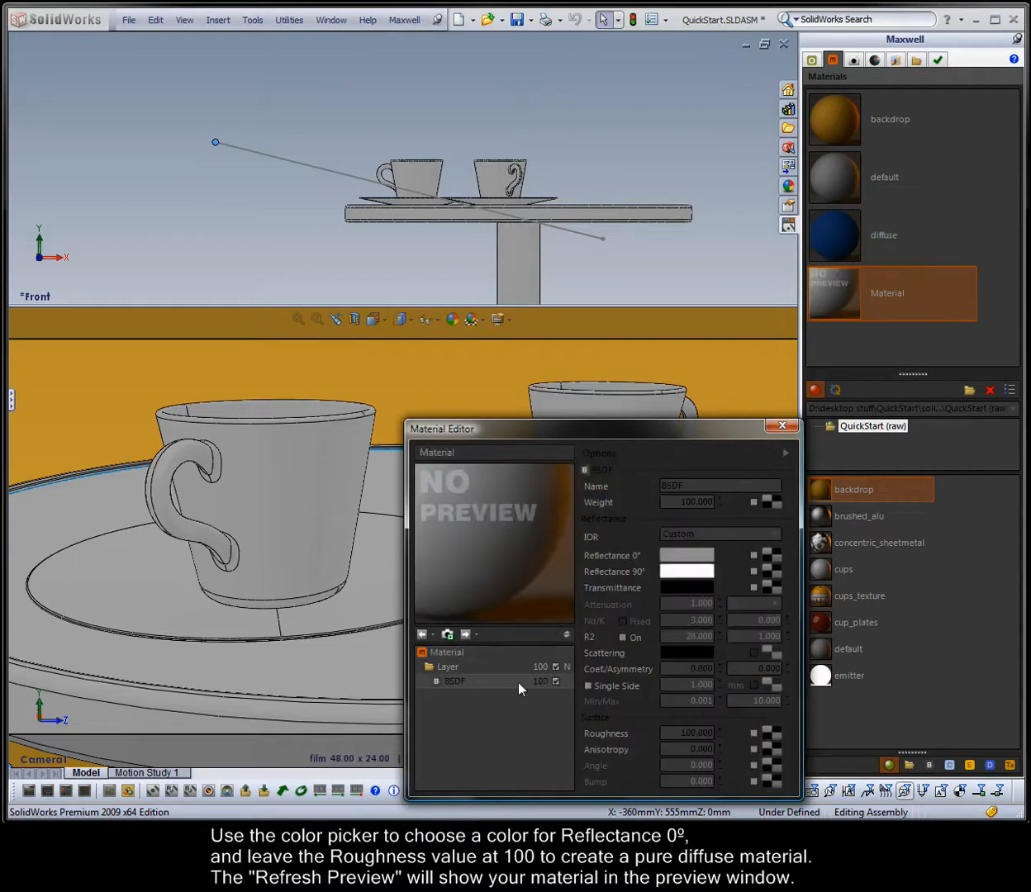
pyautogui.doubleClick(707, 733)
pyautogui.press('BackSpace')
pyautogui.write('0')
pyautogui.press('Tab')
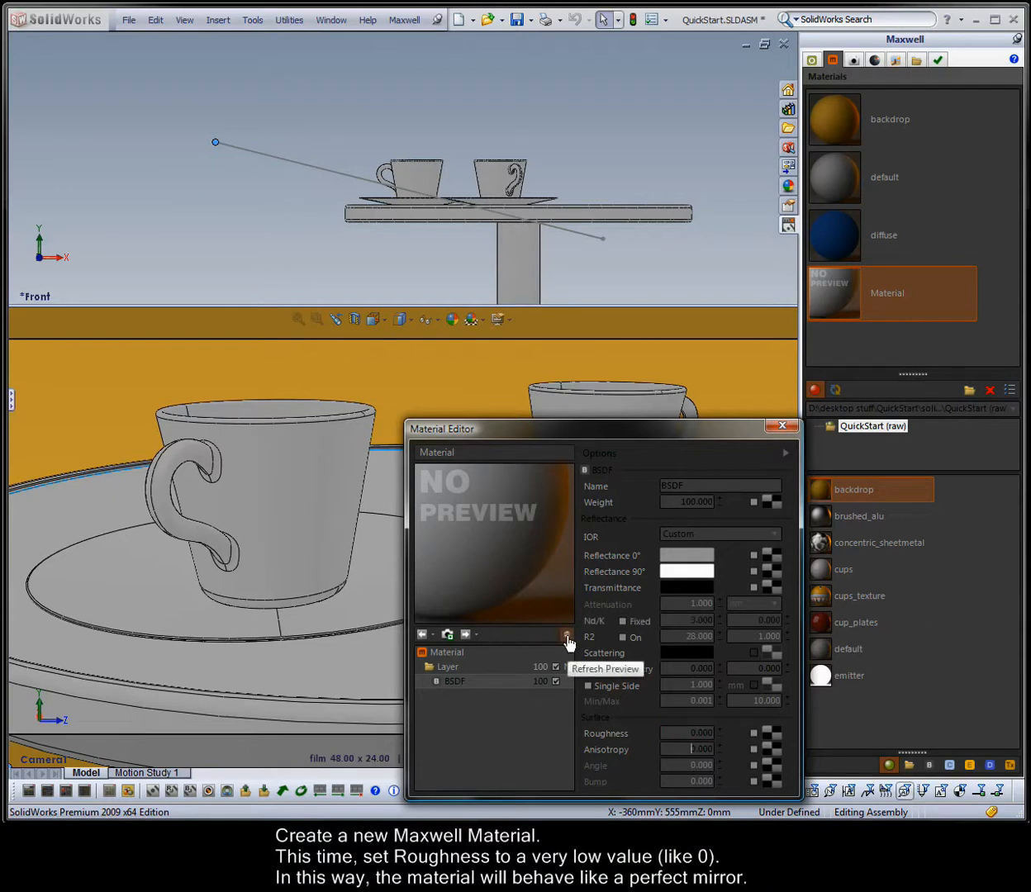
# Step: Refresh the zero-roughness material's preview, rename the material "reflective" and close the Material Editor
pyautogui.click(567, 638)
pyautogui.moveTo(711, 486); pyautogui.dragTo(622, 481)
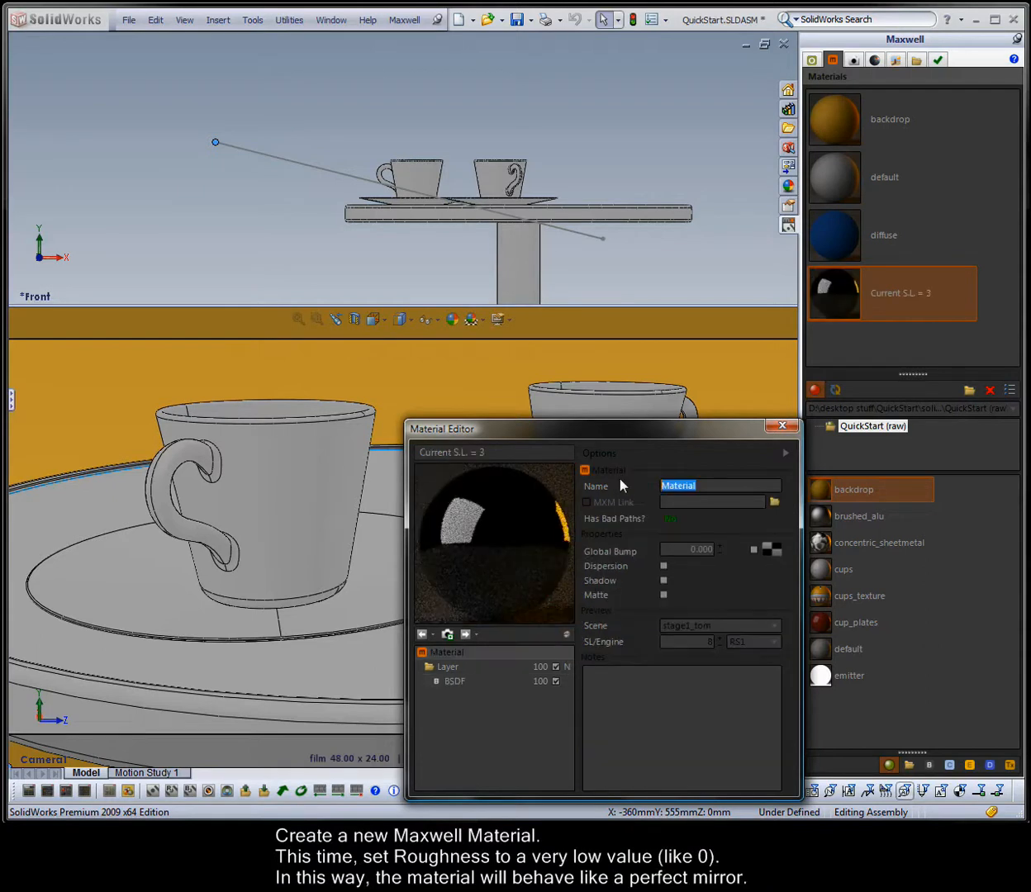
pyautogui.write('reflective')
pyautogui.press('Return')
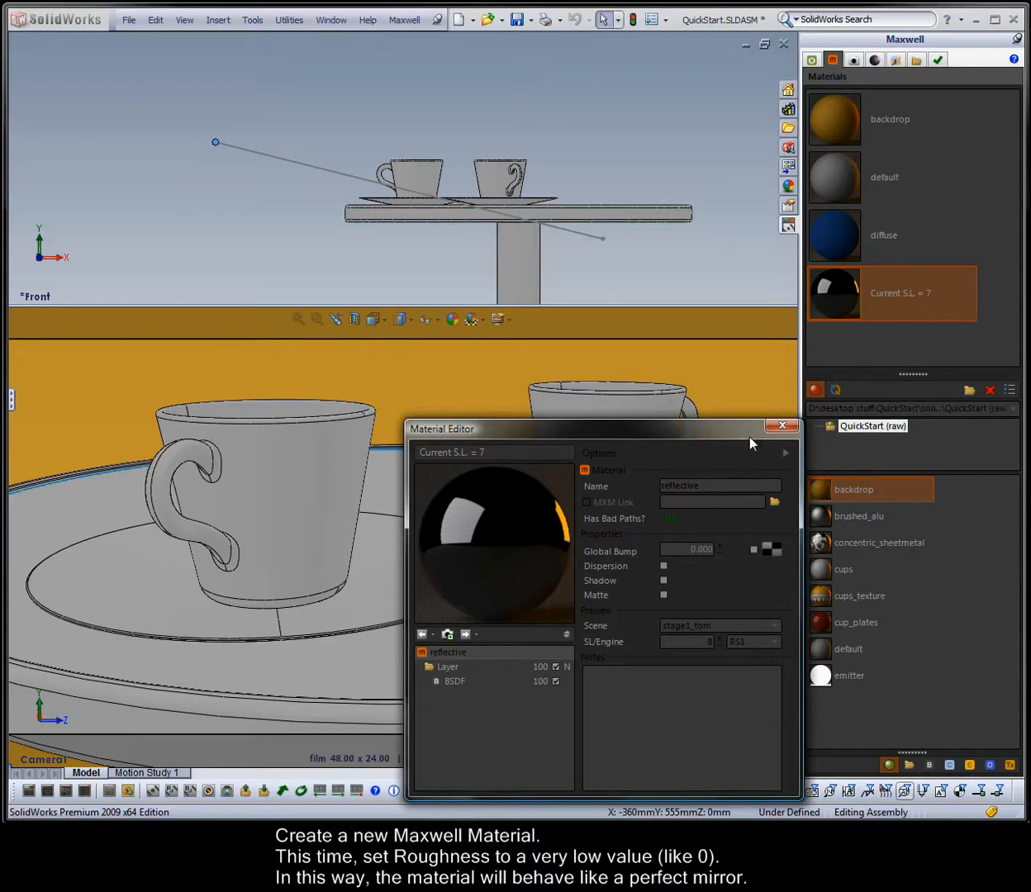
pyautogui.click(772, 429)
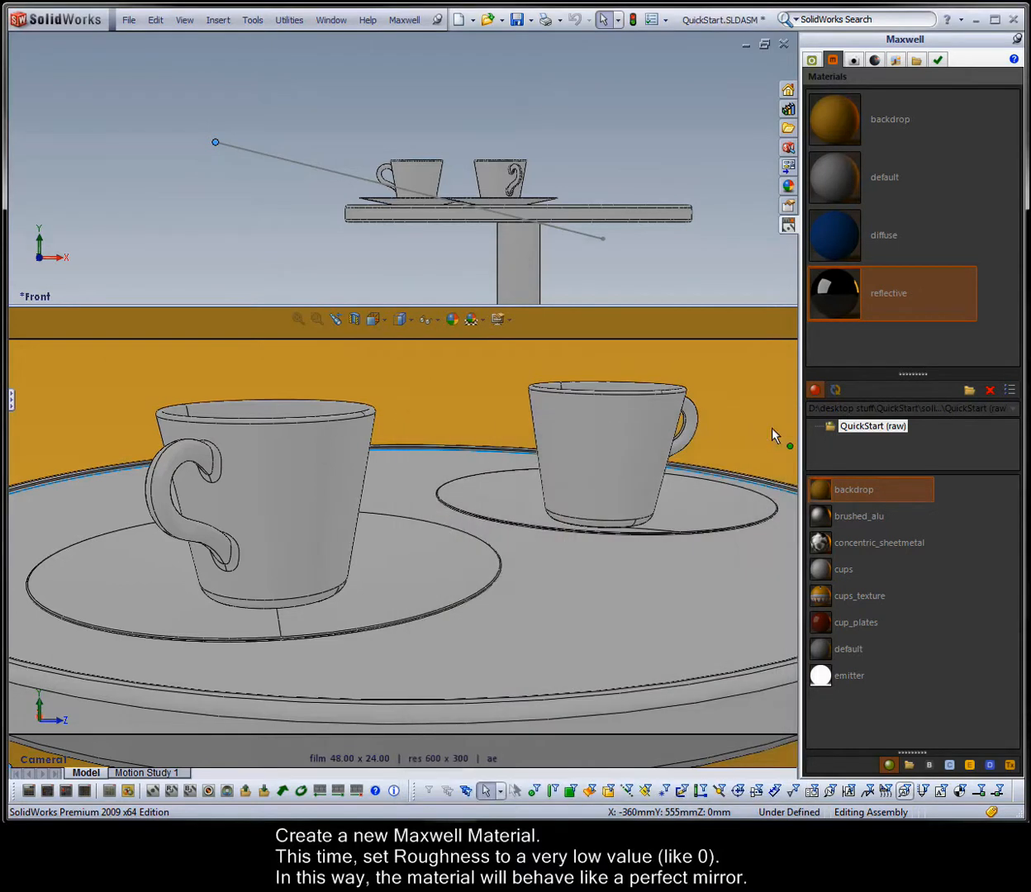
# Step: Assign the reflective material to components cup<1> and saucer<1> together, selecting both in the assembly's feature tree
pyautogui.click(12, 400)
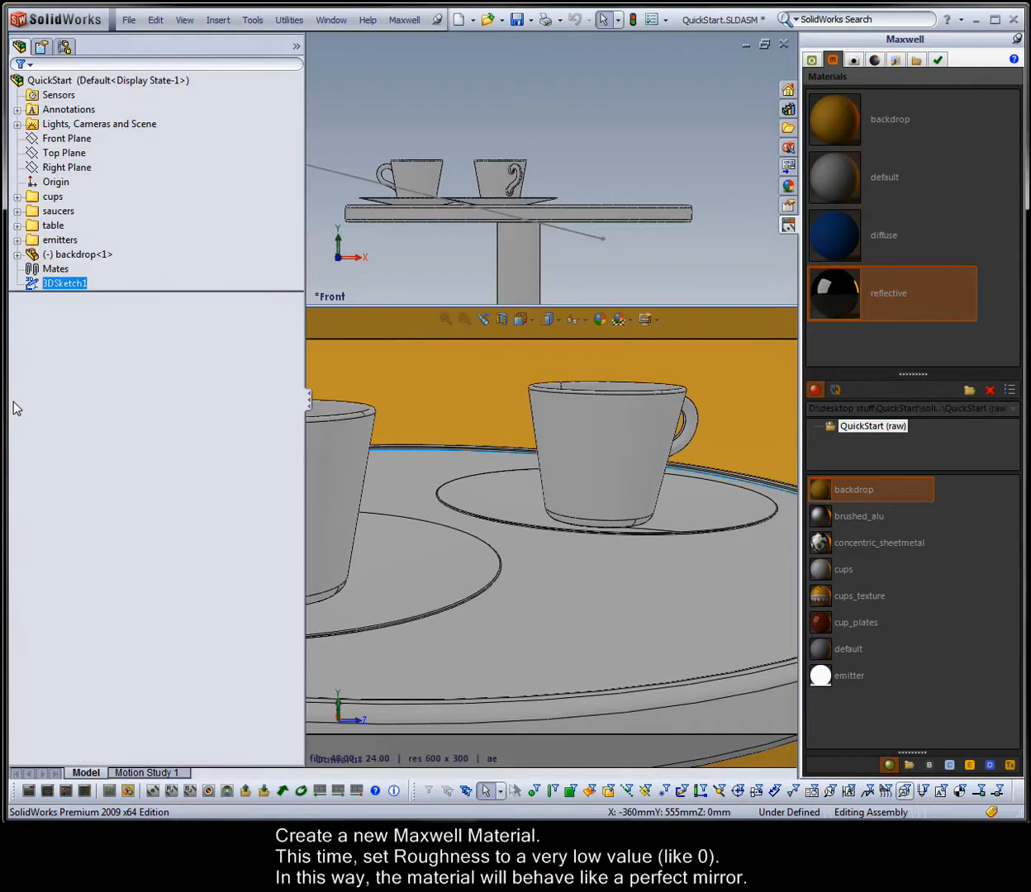
pyautogui.click(17, 196)
pyautogui.click(17, 240)
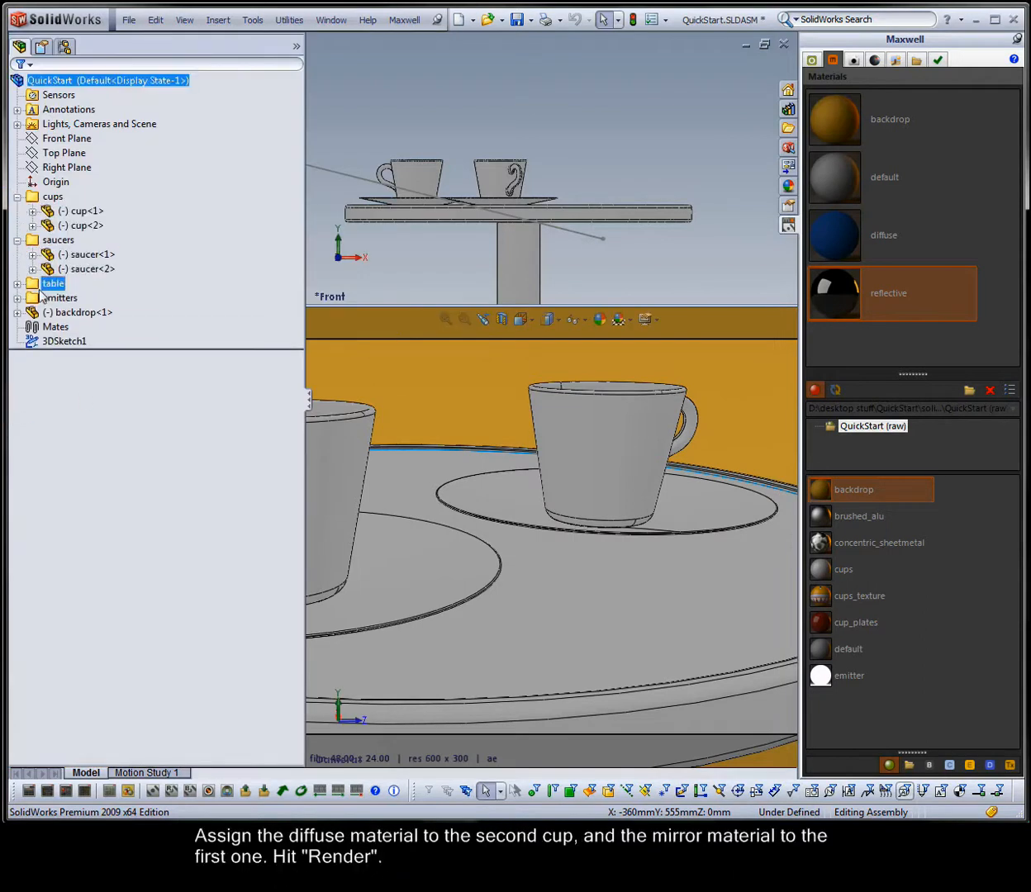
pyautogui.click(83, 211)
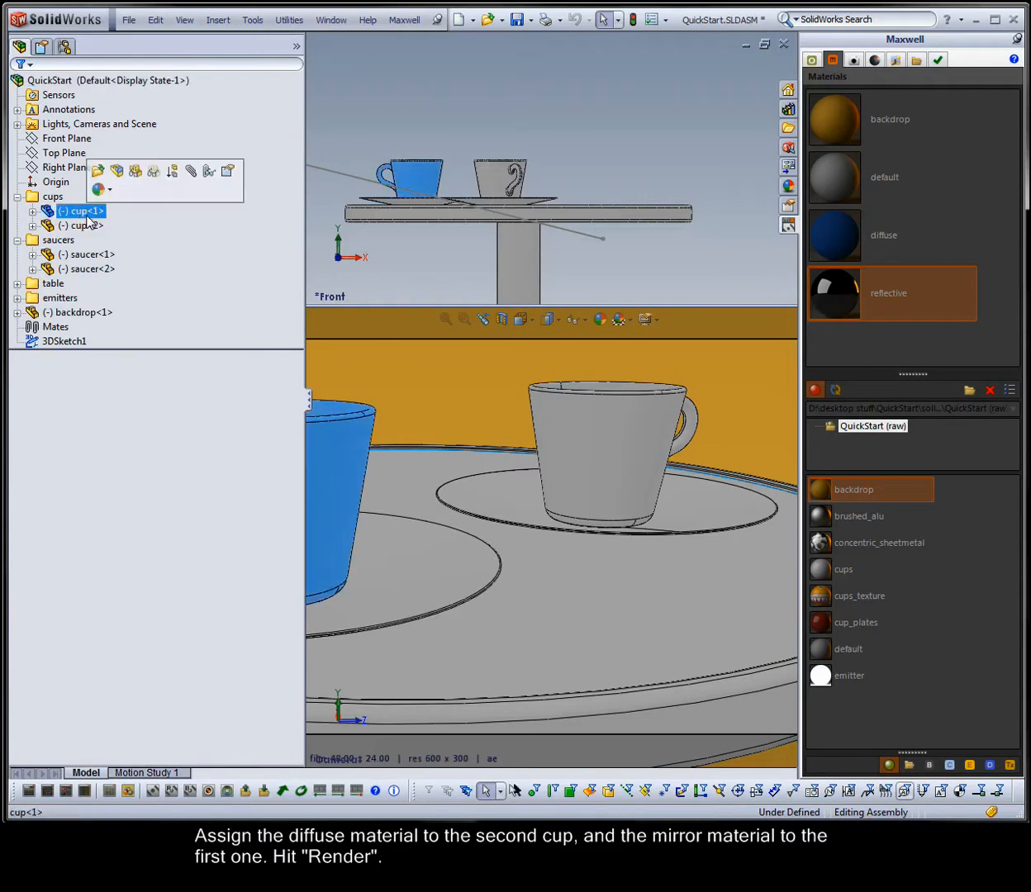
pyautogui.keyDown('ctrl'); pyautogui.click(84, 255); pyautogui.keyUp('ctrl')
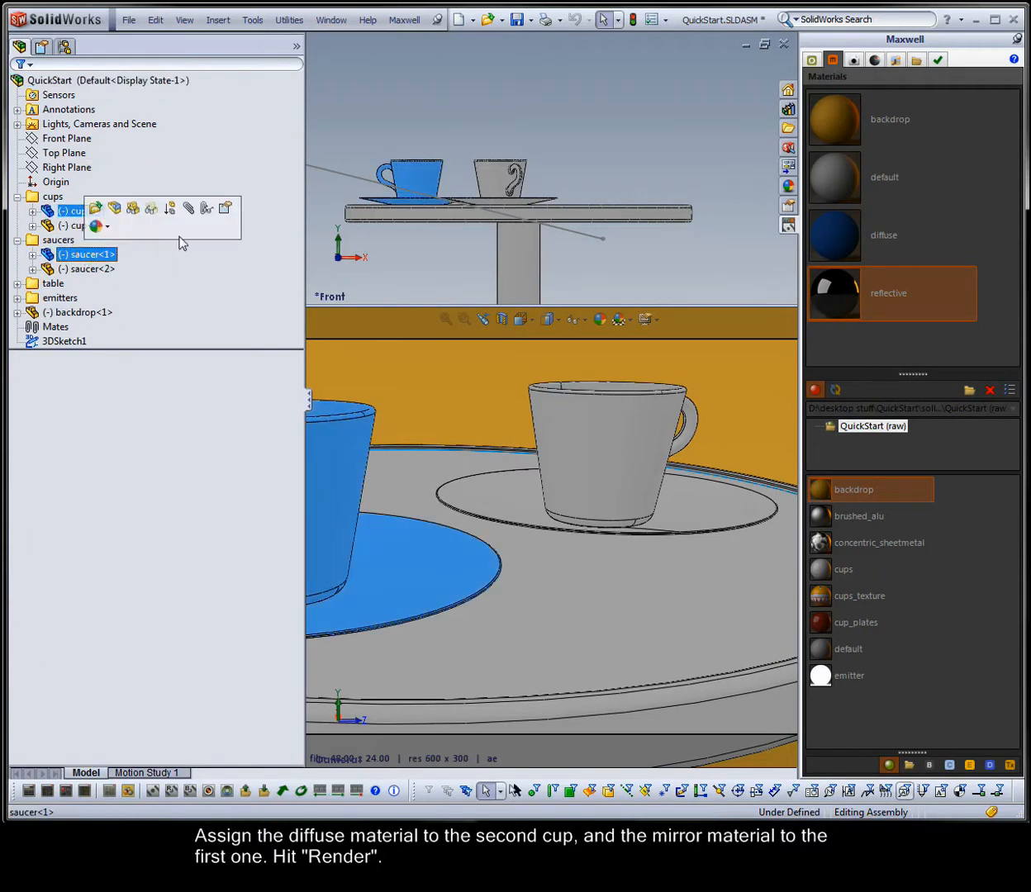
pyautogui.click(814, 61)
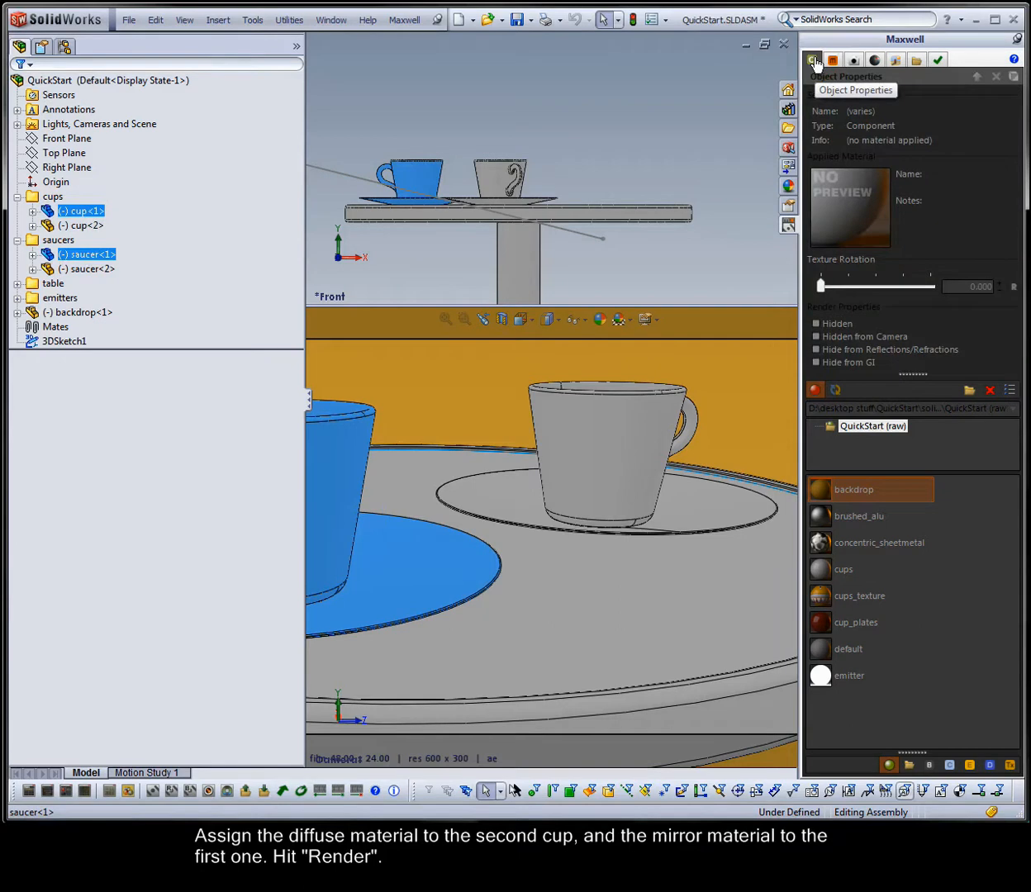
pyautogui.click(835, 61)
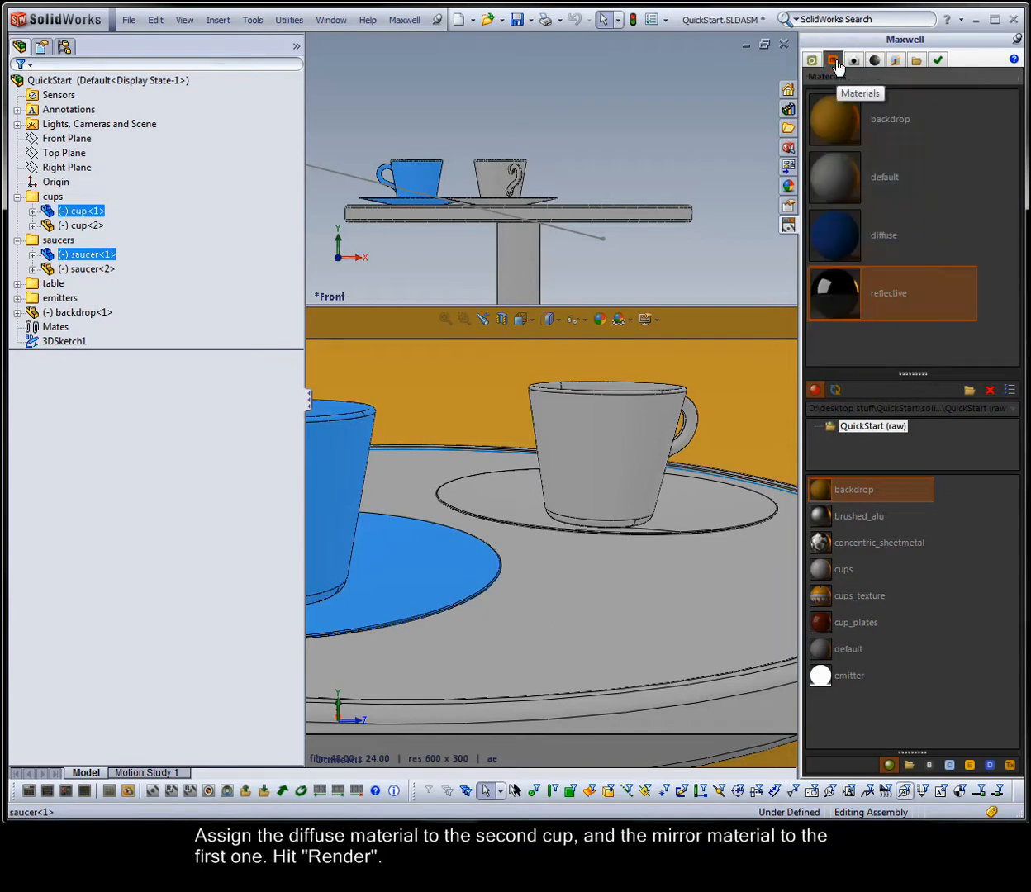
pyautogui.moveTo(811, 276); pyautogui.dragTo(405, 568)
# Step: Assign the diffuse material to components cup<2> and saucer<2> together
pyautogui.click(81, 225)
pyautogui.keyDown('ctrl'); pyautogui.click(91, 269); pyautogui.keyUp('ctrl')
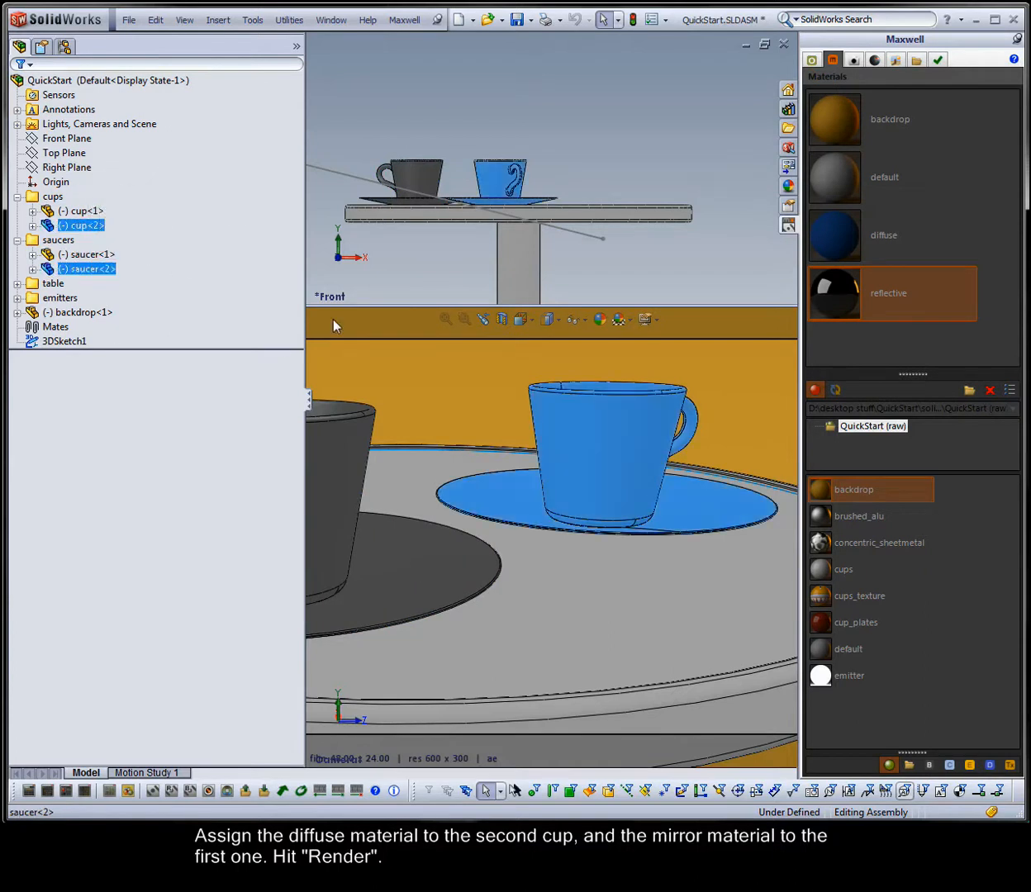
pyautogui.moveTo(835, 235); pyautogui.dragTo(585, 424)
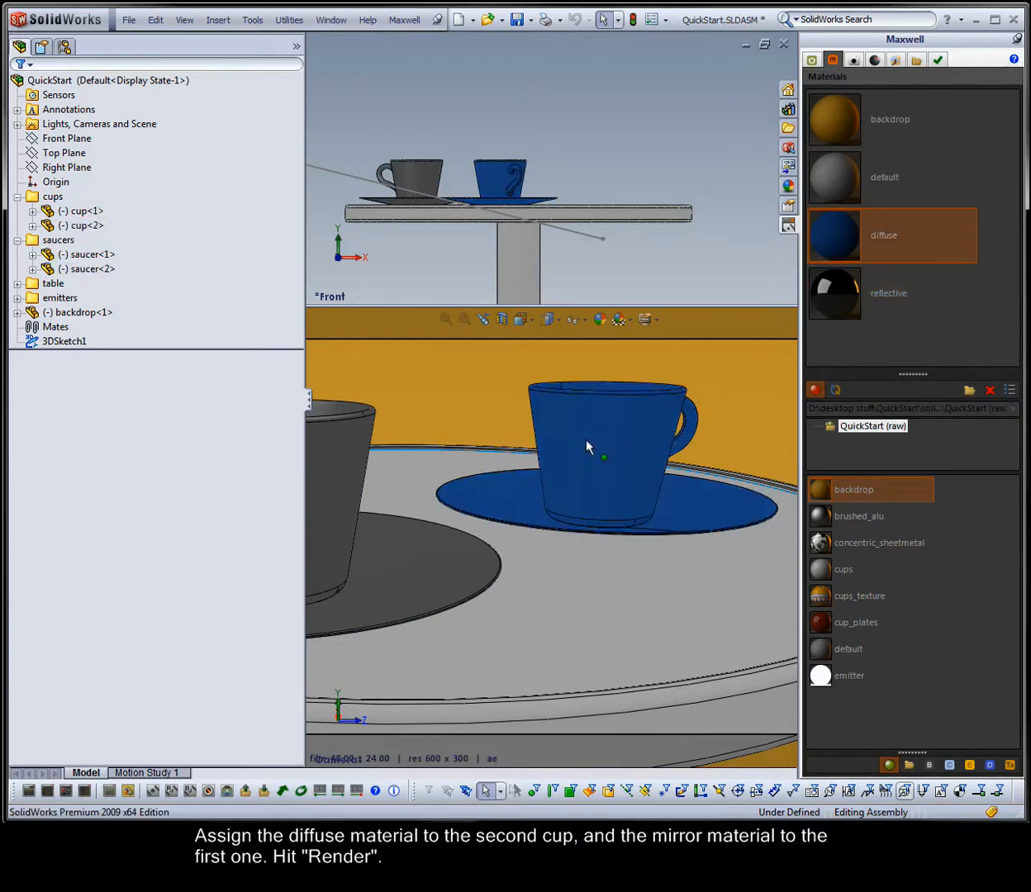
# Step: Collapse the feature tree, render the Camera1 view with Maxwell Render and stop the render early
pyautogui.click(307, 402)
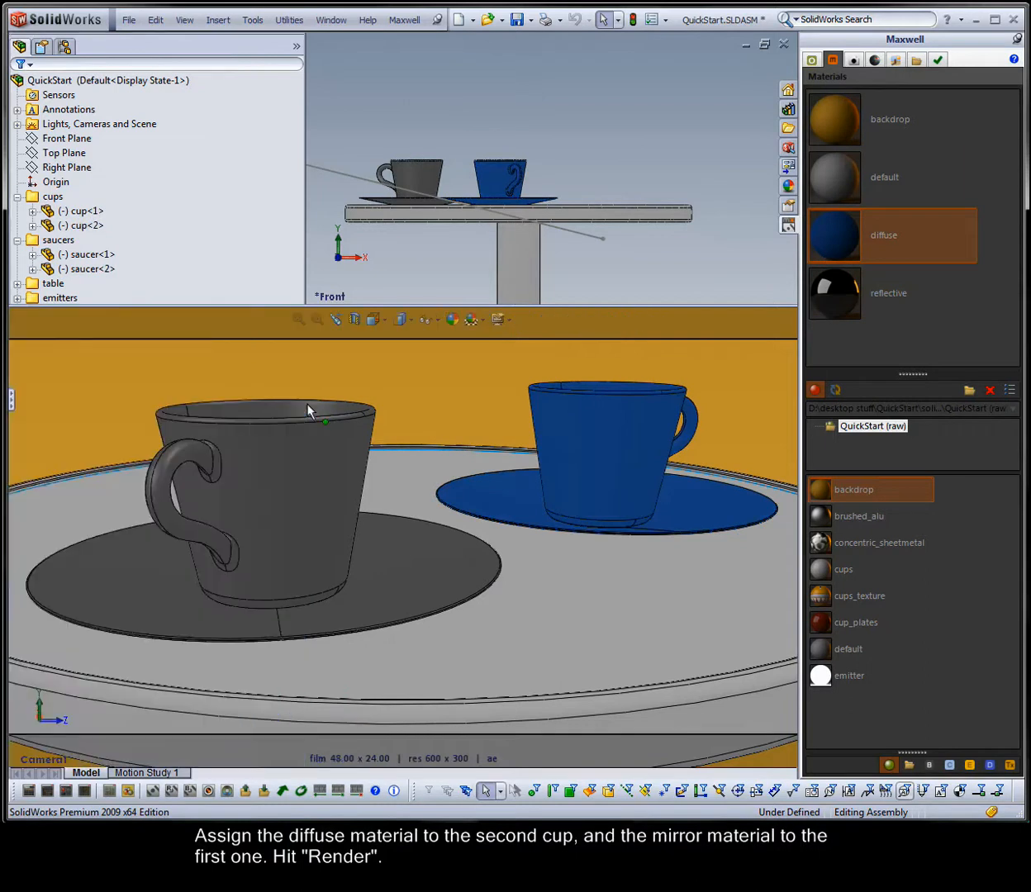
pyautogui.click(278, 282)
pyautogui.click(213, 353)
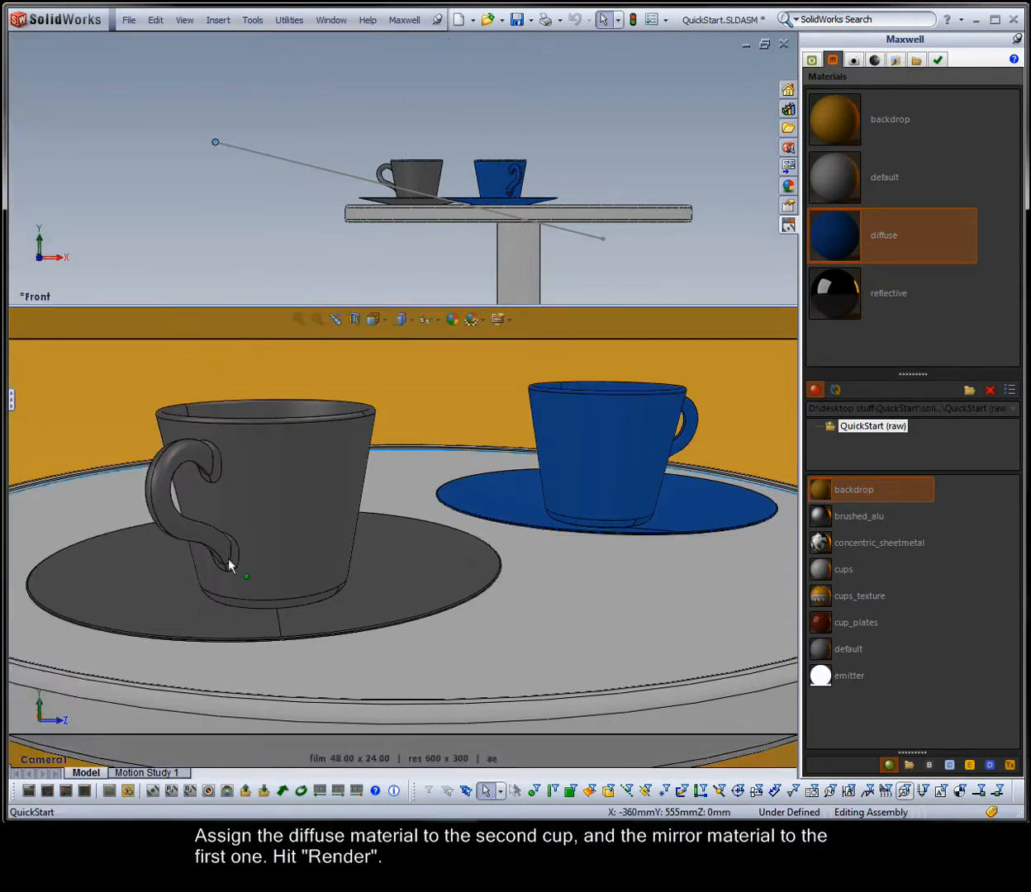
pyautogui.click(153, 792)
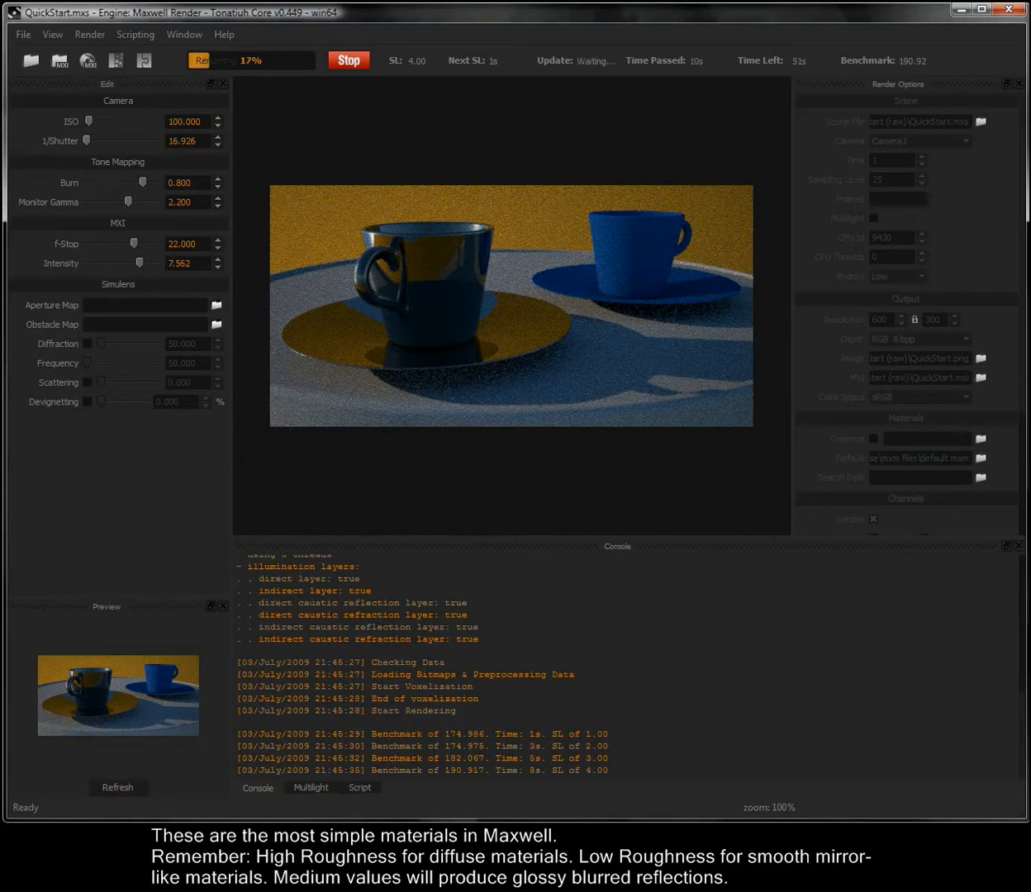
pyautogui.click(349, 61)
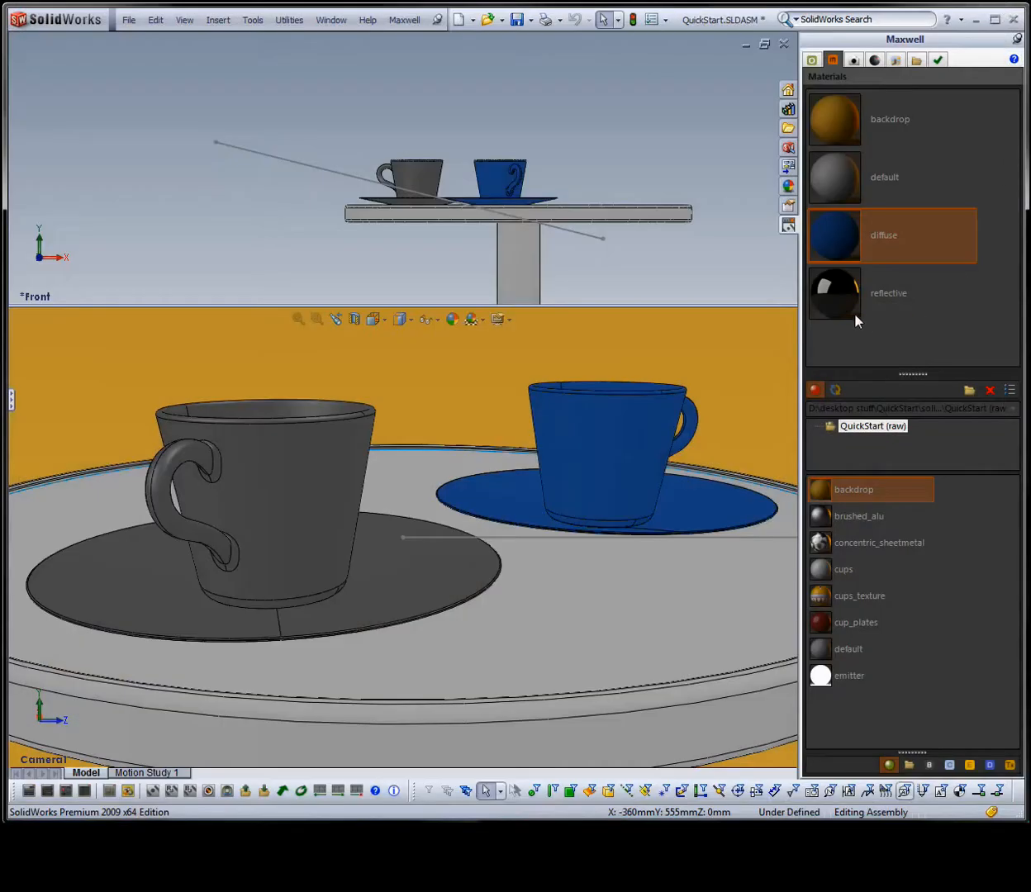
# Step: Open the reflective material for editing and rename it "mirror"
pyautogui.doubleClick(834, 289)
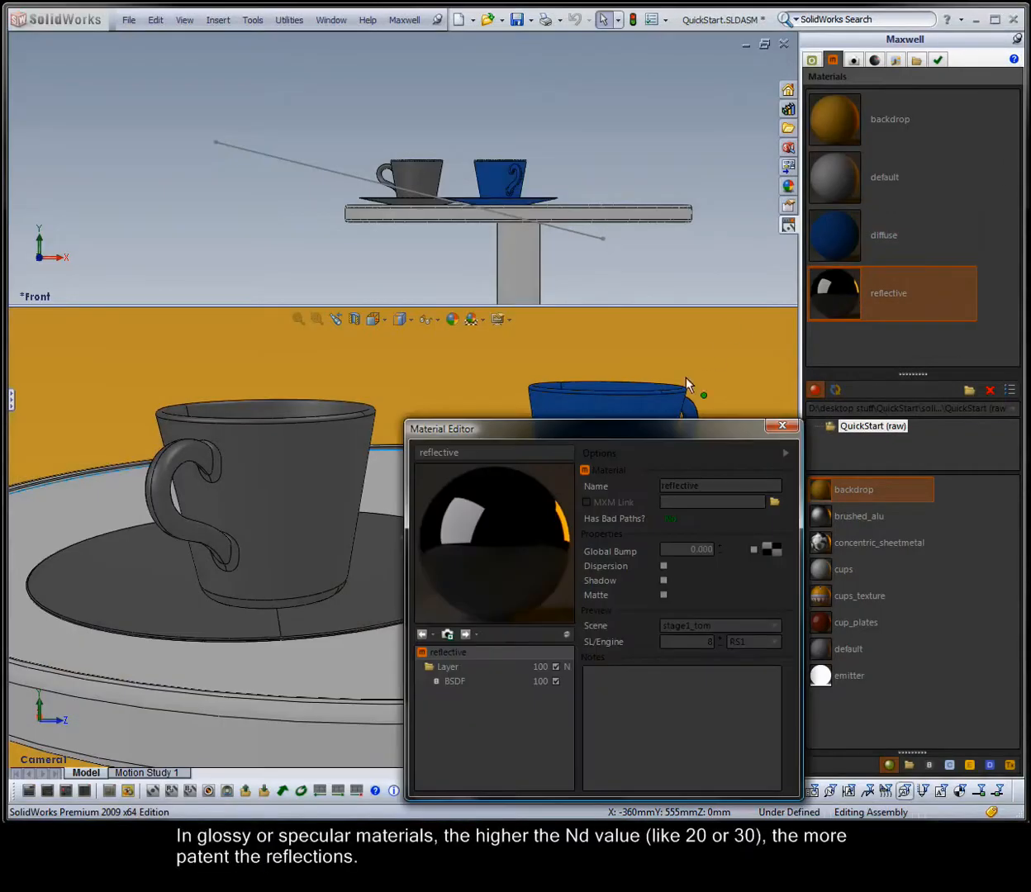
pyautogui.doubleClick(715, 485)
pyautogui.write('mirror')
pyautogui.press('Tab')
# Step: Set the Nd of the mirror material's BSDF to 20 and refresh the preview
pyautogui.click(456, 682)
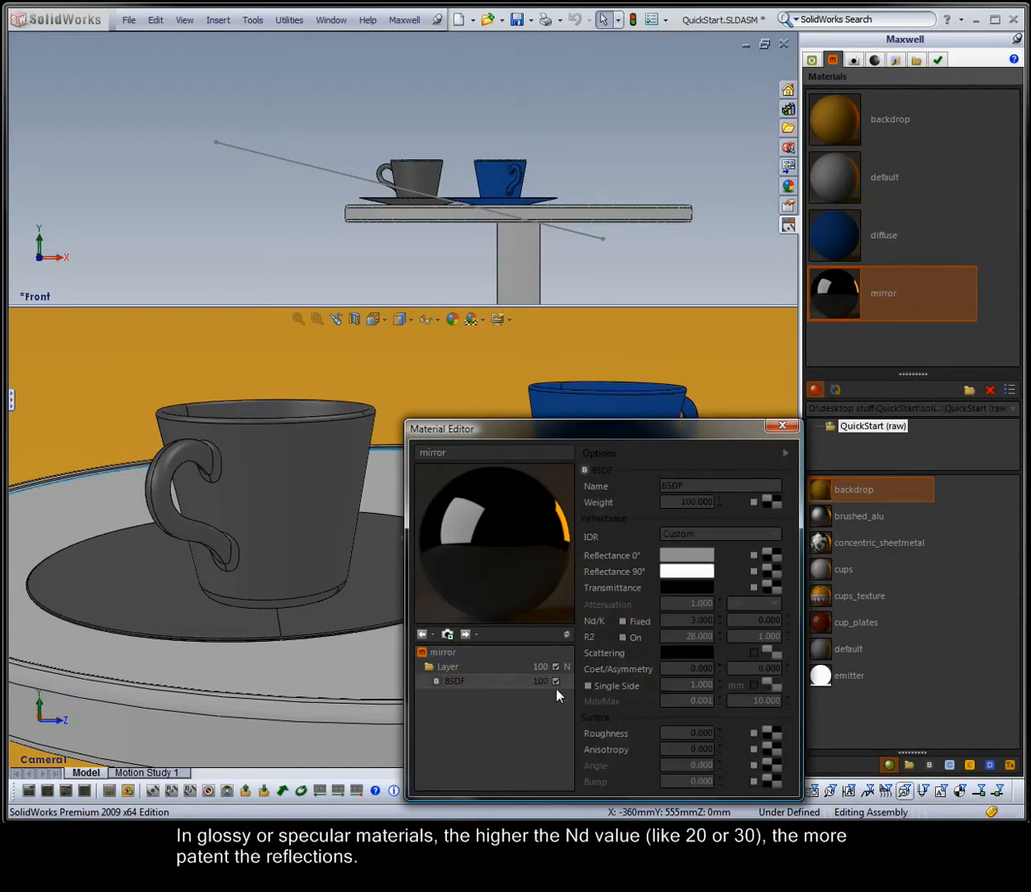
pyautogui.doubleClick(671, 626)
pyautogui.write('20')
pyautogui.click(738, 619)
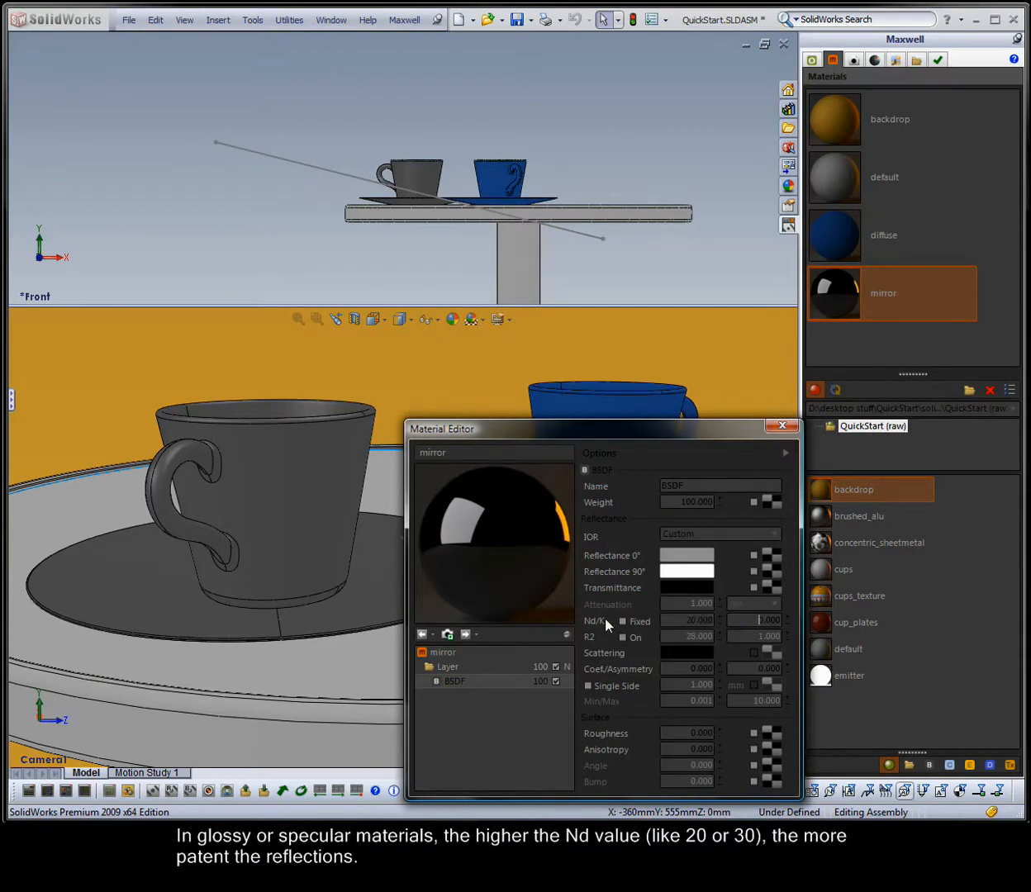
pyautogui.click(566, 636)
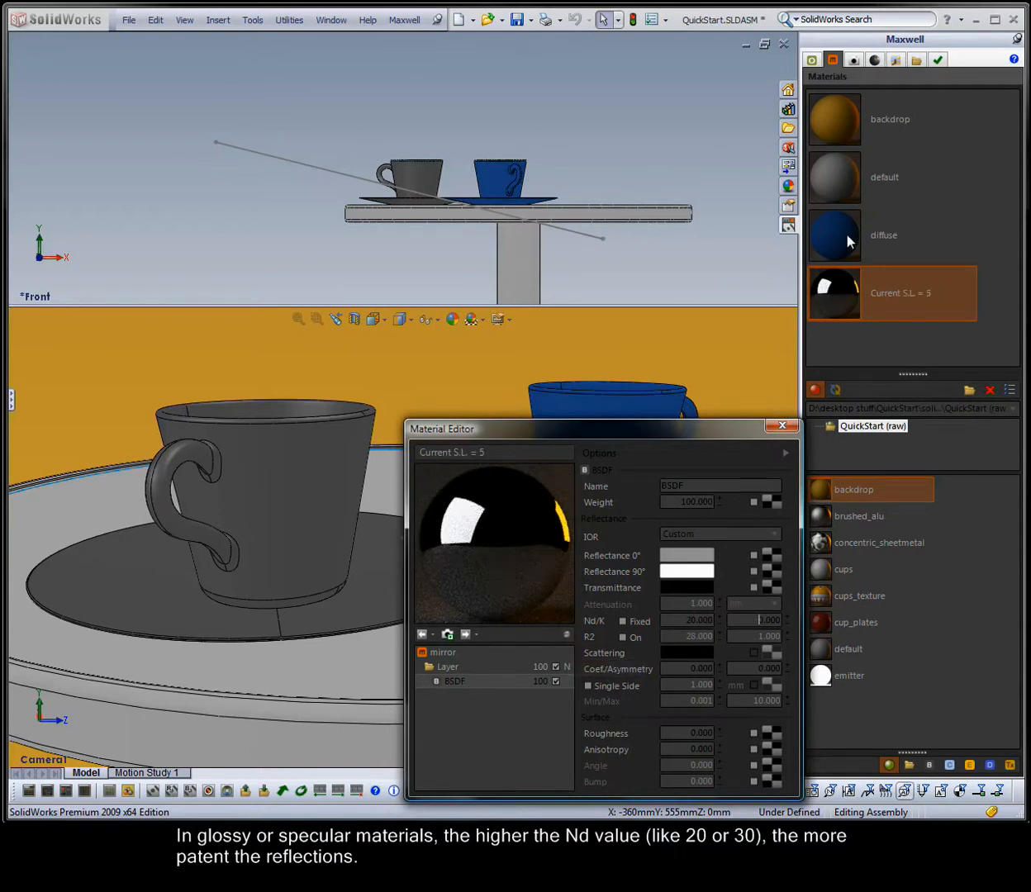
# Step: Switch to the diffuse material and rename it "plastic"
pyautogui.click(847, 237)
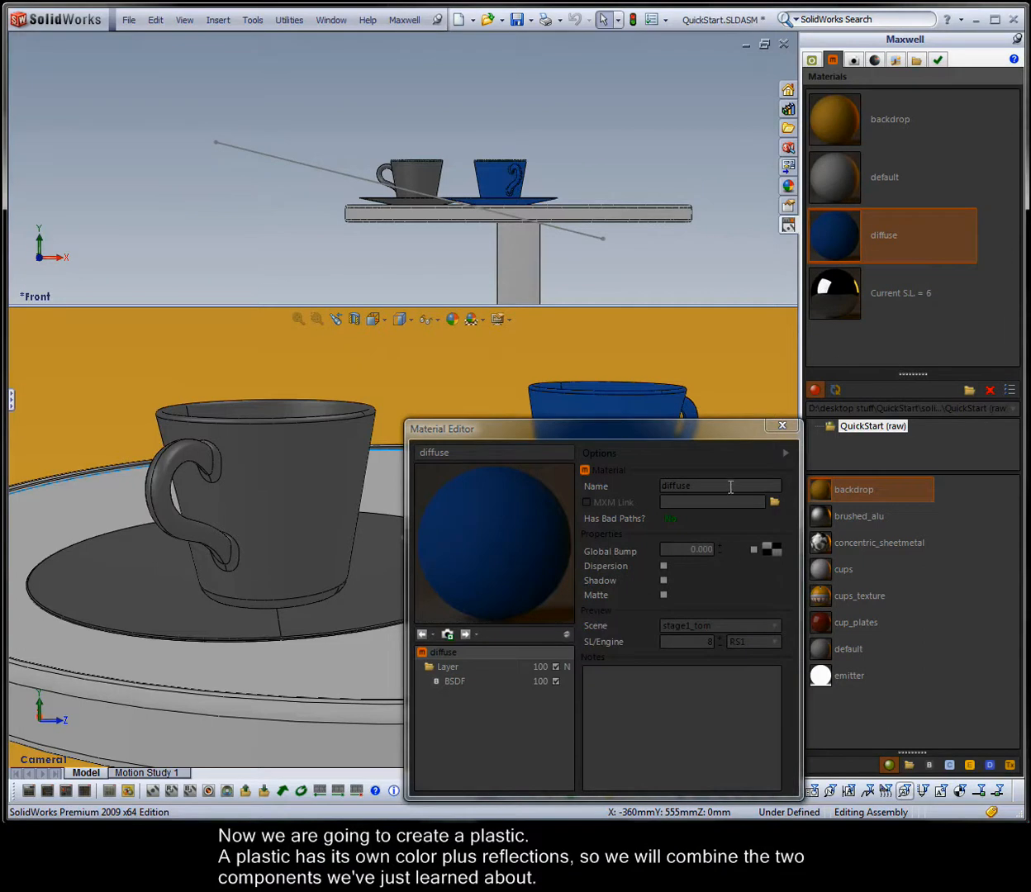
pyautogui.doubleClick(677, 486)
pyautogui.press('BackSpace')
pyautogui.write('plastic')
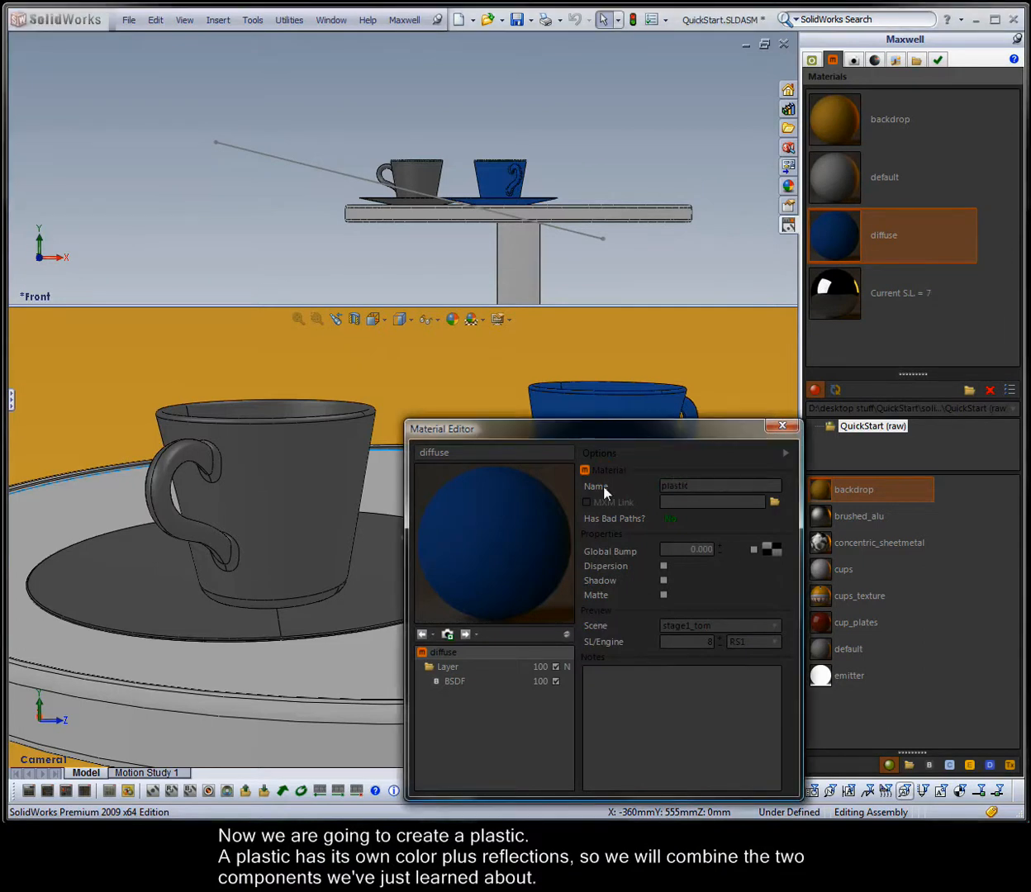
pyautogui.press('Return')
# Step: Rename the plastic material's BSDF component "diffuse bsdf"
pyautogui.click(456, 682)
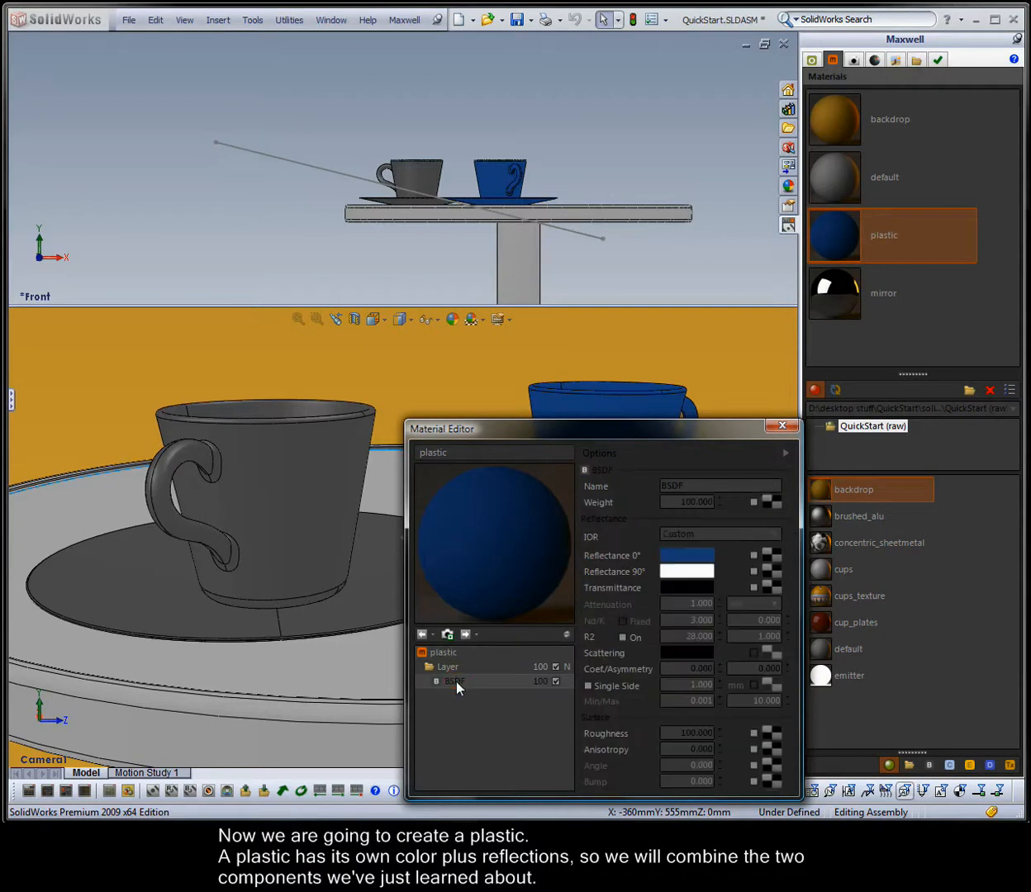
pyautogui.write('diffuse bsdf')
pyautogui.click(456, 714)
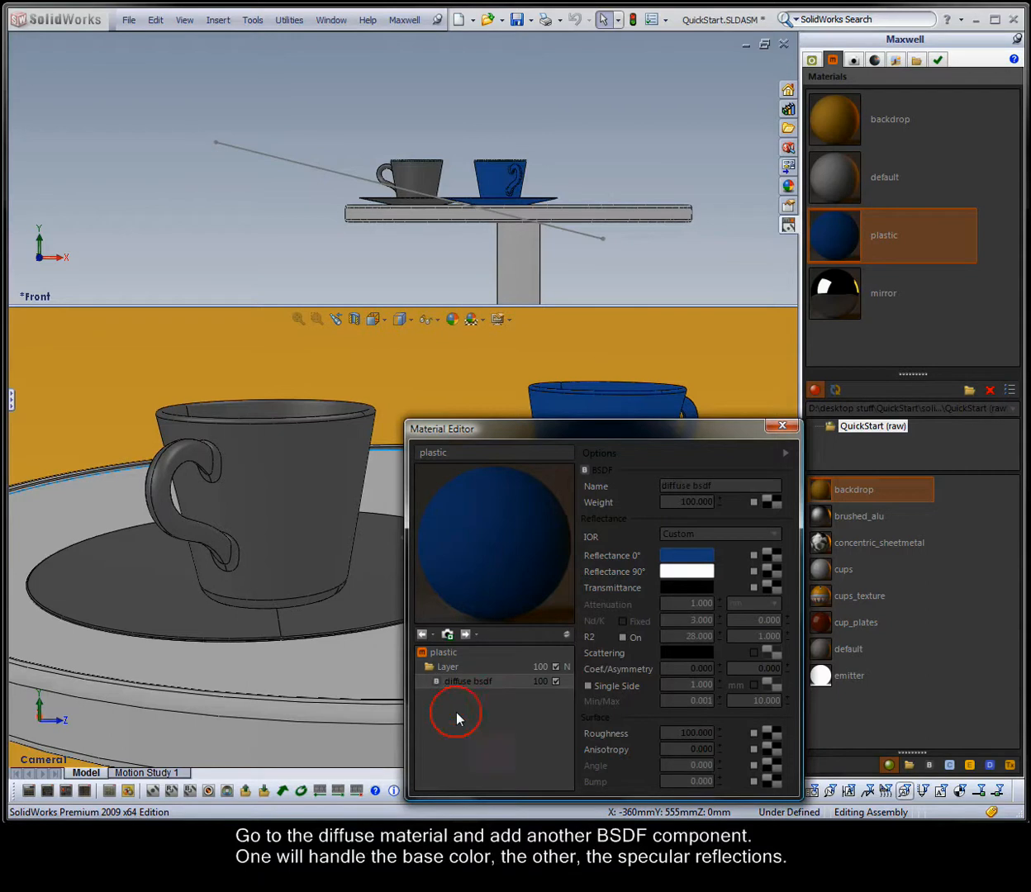
# Step: Add a layer to the plastic material above the diffuse layer and rename its BSDF "gloss bsdf"
pyautogui.rightClick(437, 665)
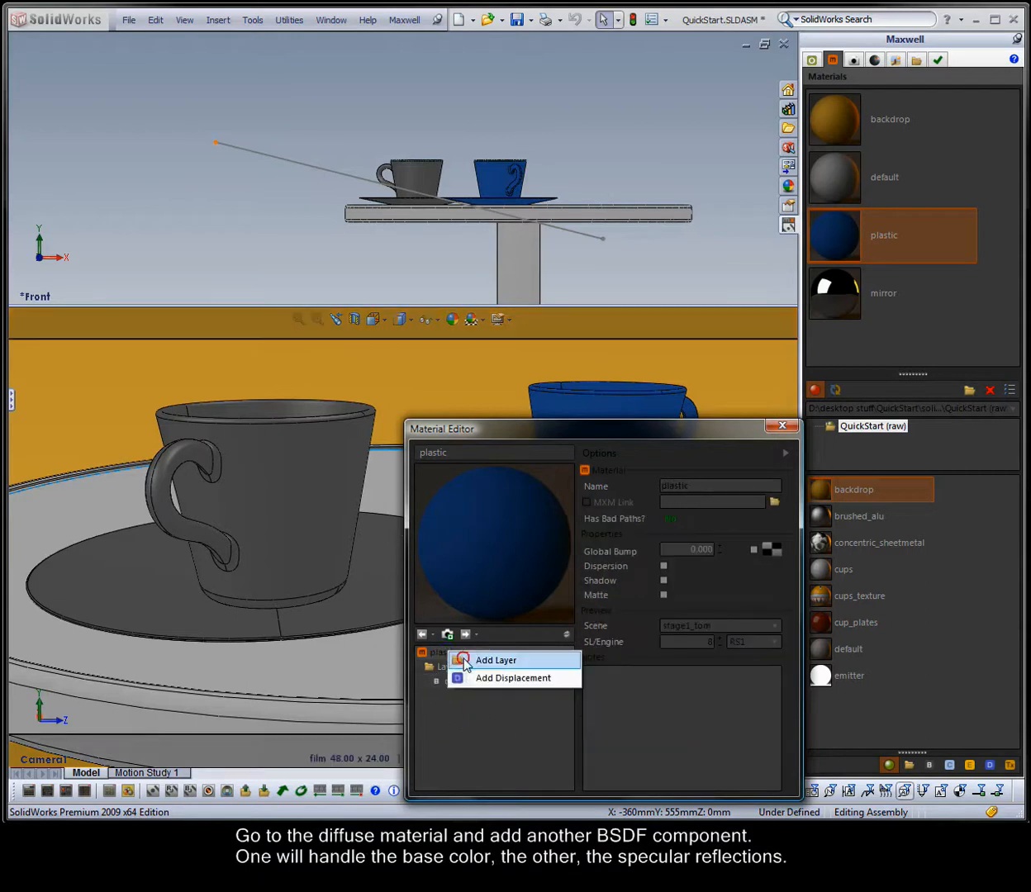
pyautogui.click(465, 663)
pyautogui.moveTo(447, 696); pyautogui.dragTo(456, 665)
pyautogui.click(455, 683)
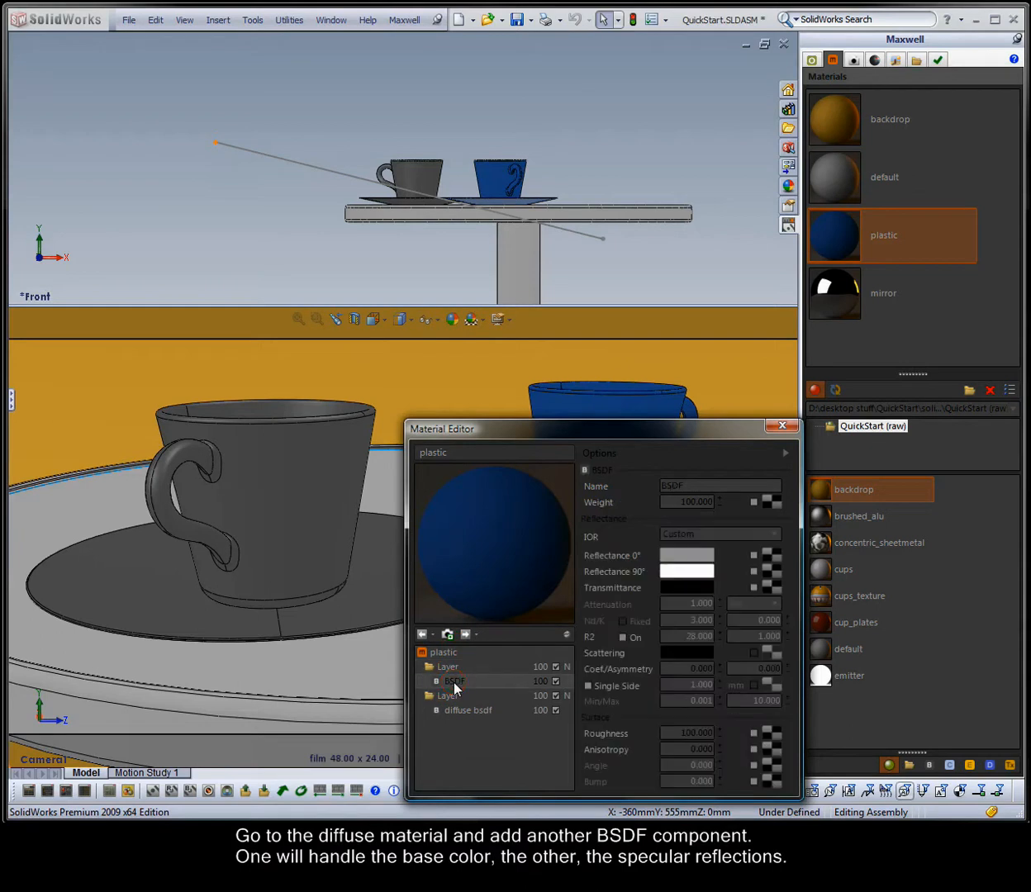
pyautogui.write('gloss bsdf')
pyautogui.click(513, 681)
# Step: Set the roughness of the plastic material's gloss bsdf to 0
pyautogui.click(698, 733)
pyautogui.write('0')
pyautogui.press('Tab')
# Step: Set the opacity of the layer holding the gloss bsdf to 30 and refresh the material preview
pyautogui.click(491, 667)
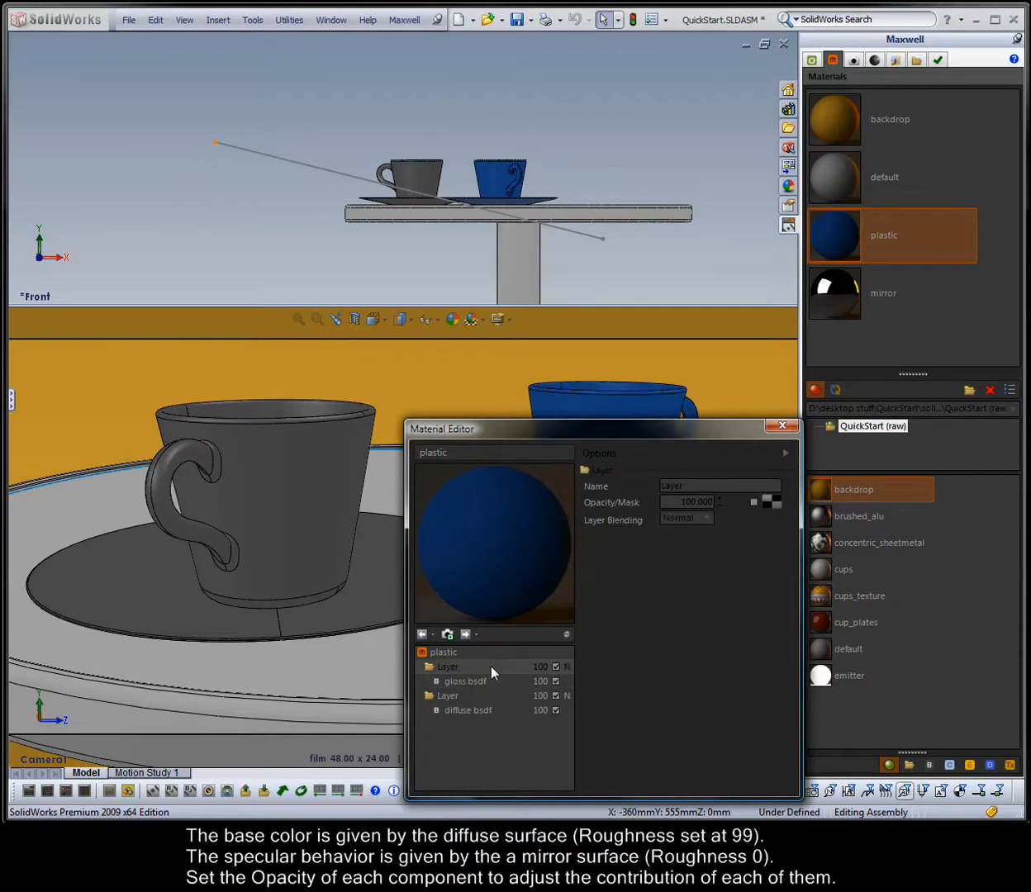
pyautogui.click(712, 501)
pyautogui.write('30')
pyautogui.click(614, 489)
pyautogui.click(564, 635)
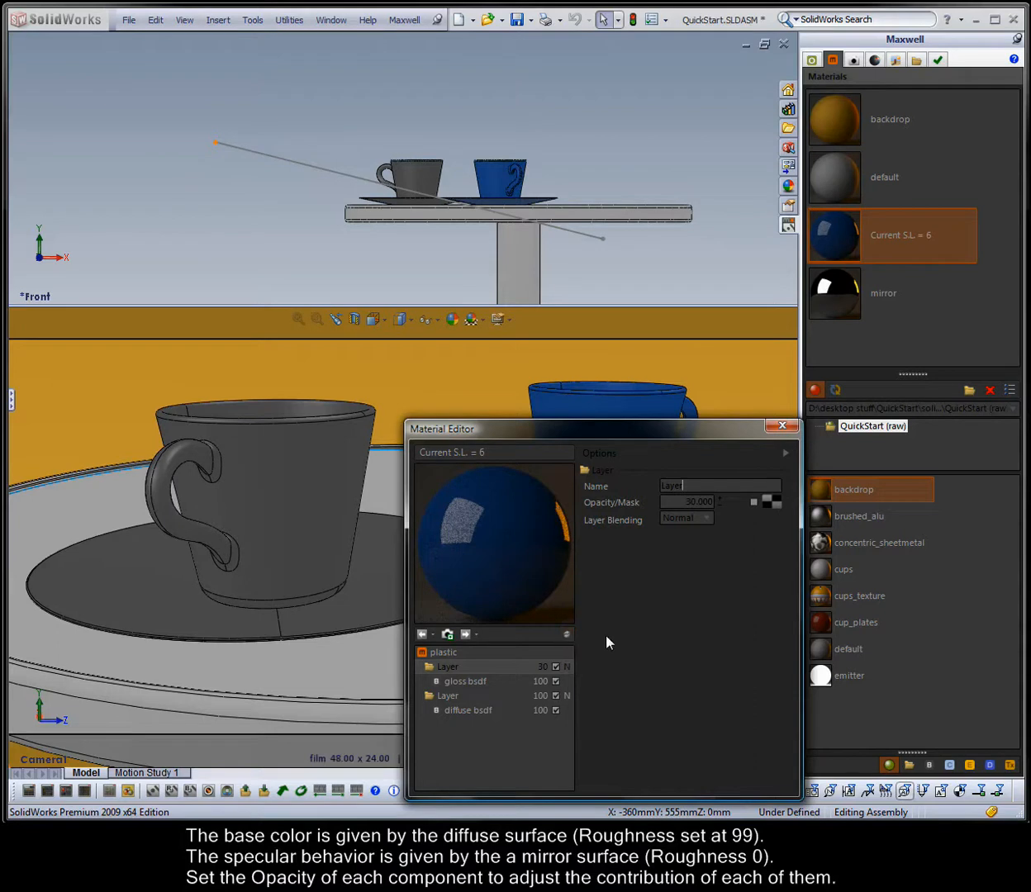
# Step: Test-render the scene with the updated plastic material, stop the render and return to the model in SolidWorks
pyautogui.click(153, 792)
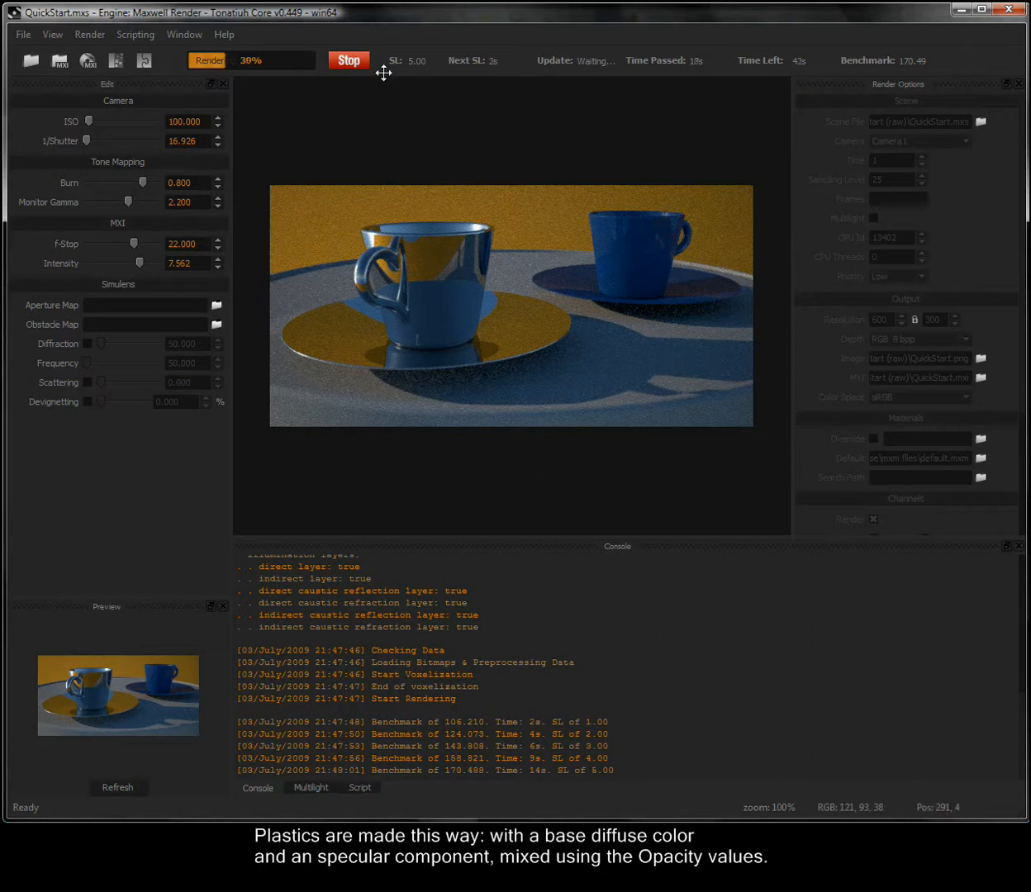
pyautogui.click(350, 63)
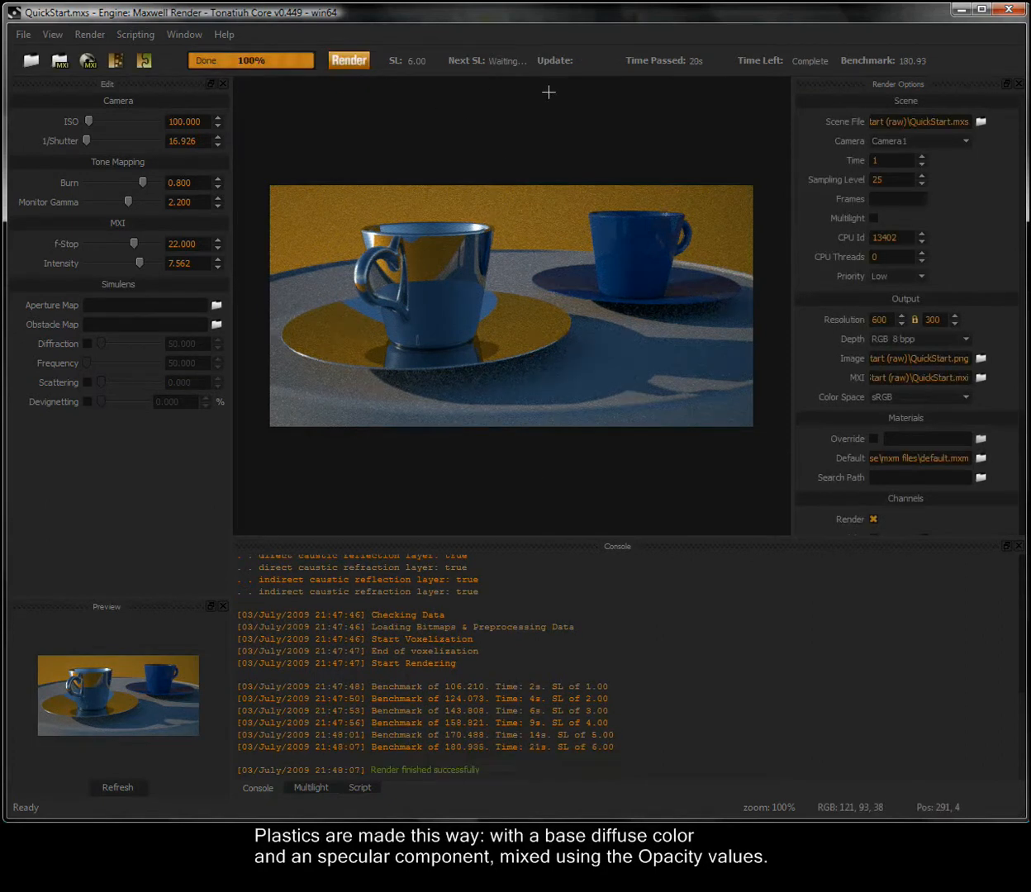
pyautogui.click(961, 9)
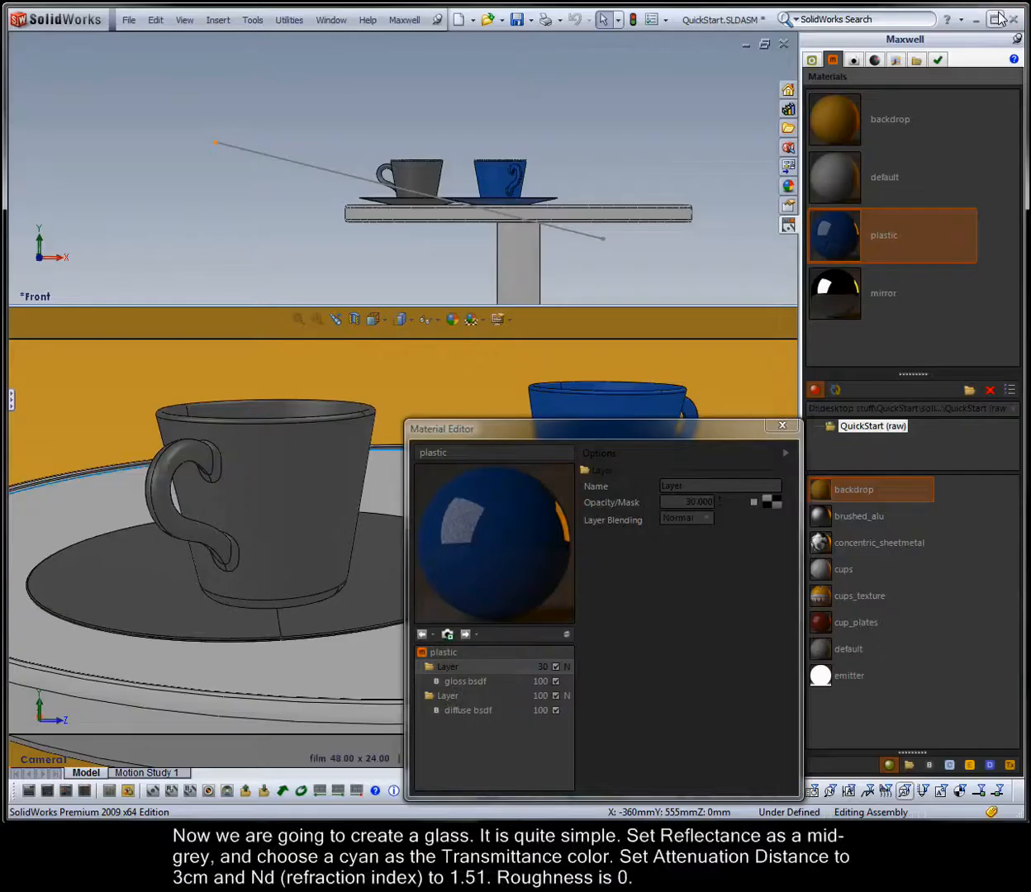
# Step: Open the mirror material for editing and rename it "glass"
pyautogui.click(850, 300)
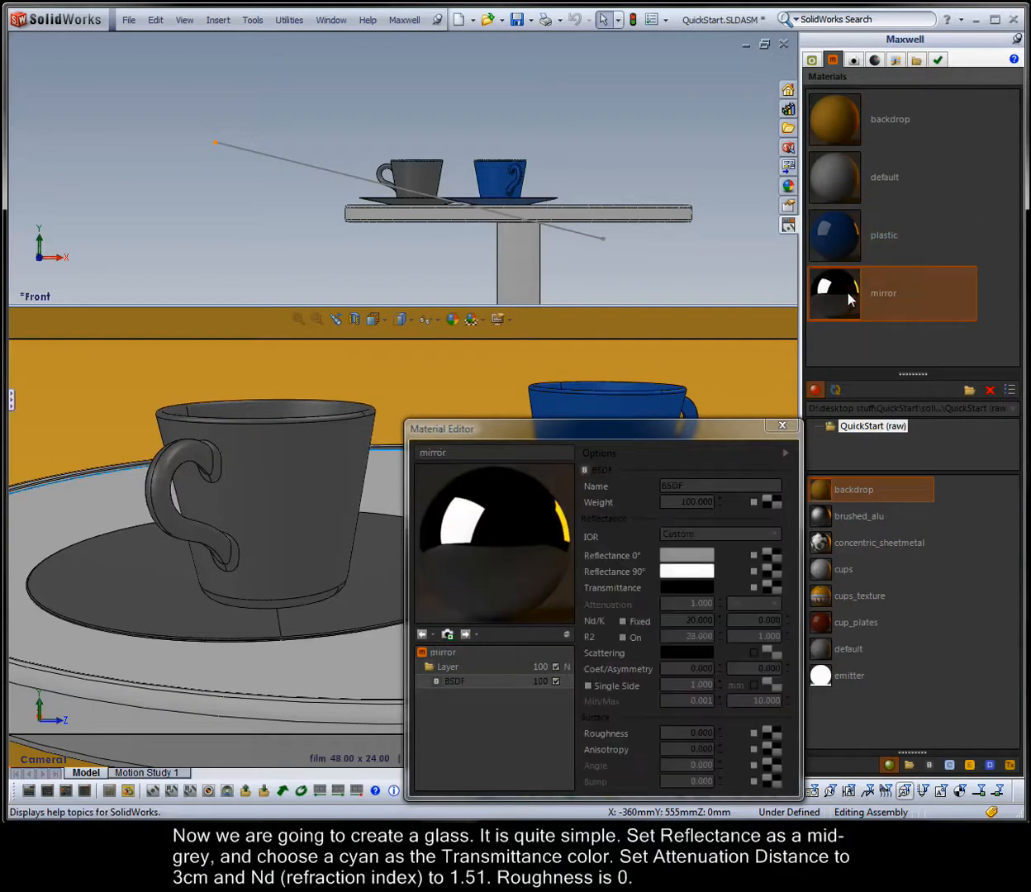
pyautogui.click(448, 653)
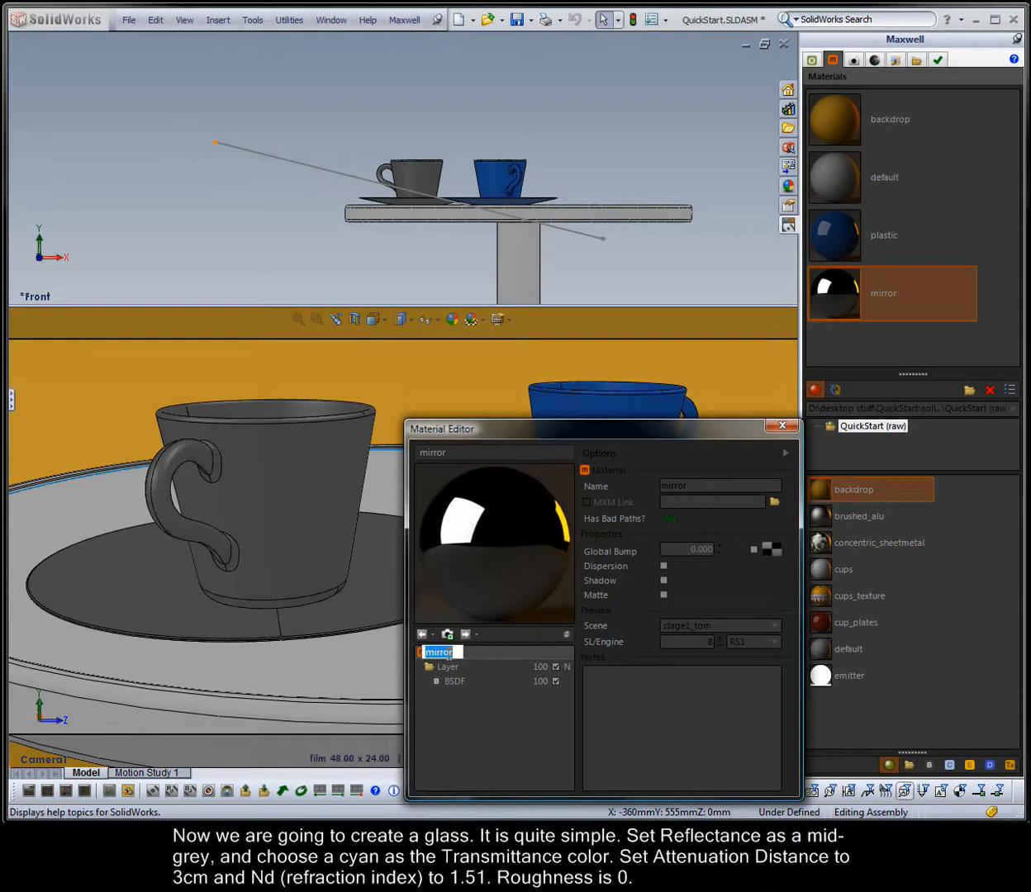
pyautogui.write('glass')
# Step: Set the Reflectance 0° color of the glass material's BSDF to a very dark grey
pyautogui.click(461, 683)
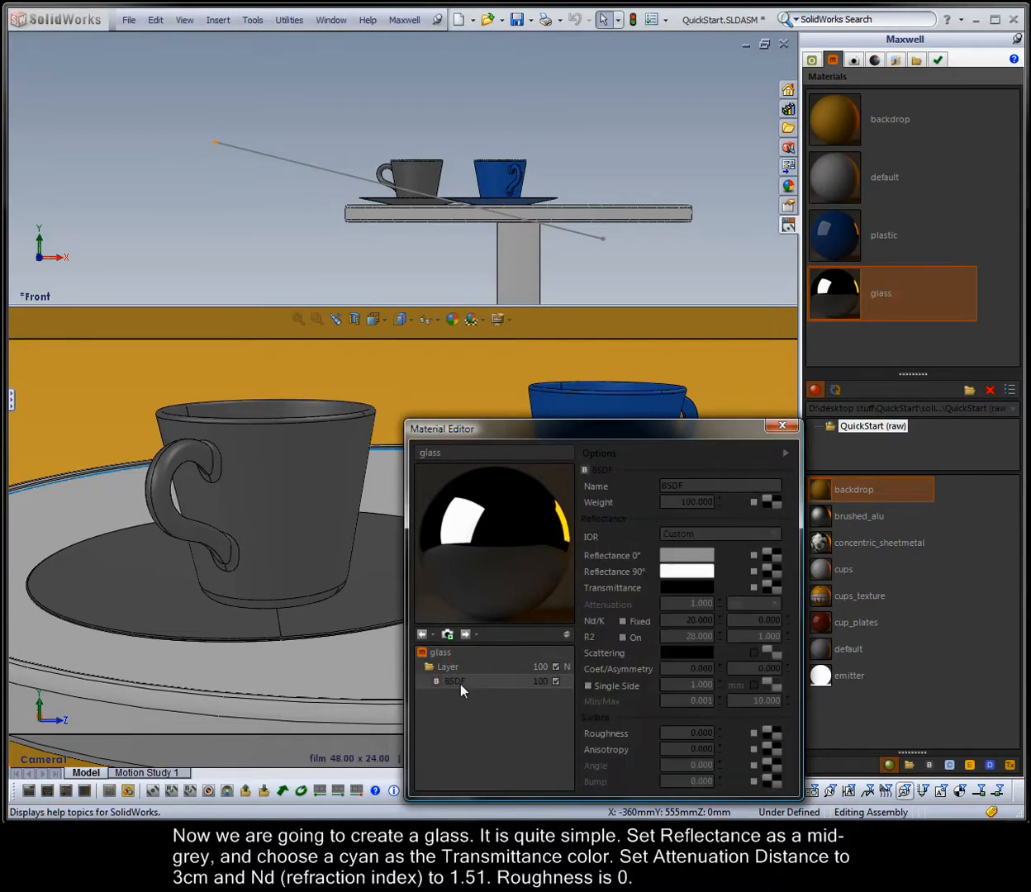
pyautogui.click(668, 555)
pyautogui.moveTo(503, 605); pyautogui.dragTo(400, 682)
pyautogui.rightClick(503, 660)
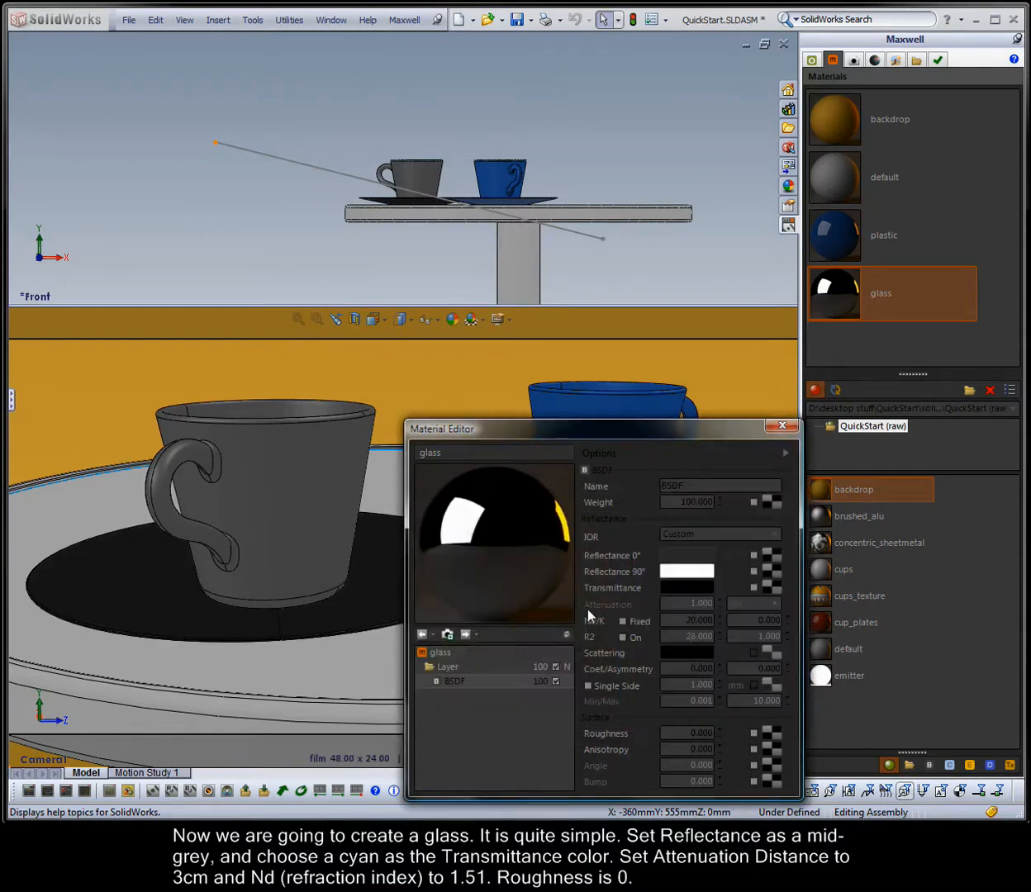
# Step: Set the glass BSDF's Transmittance color to a light blue with a hue of 195°
pyautogui.click(675, 588)
pyautogui.moveTo(645, 608); pyautogui.dragTo(645, 615)
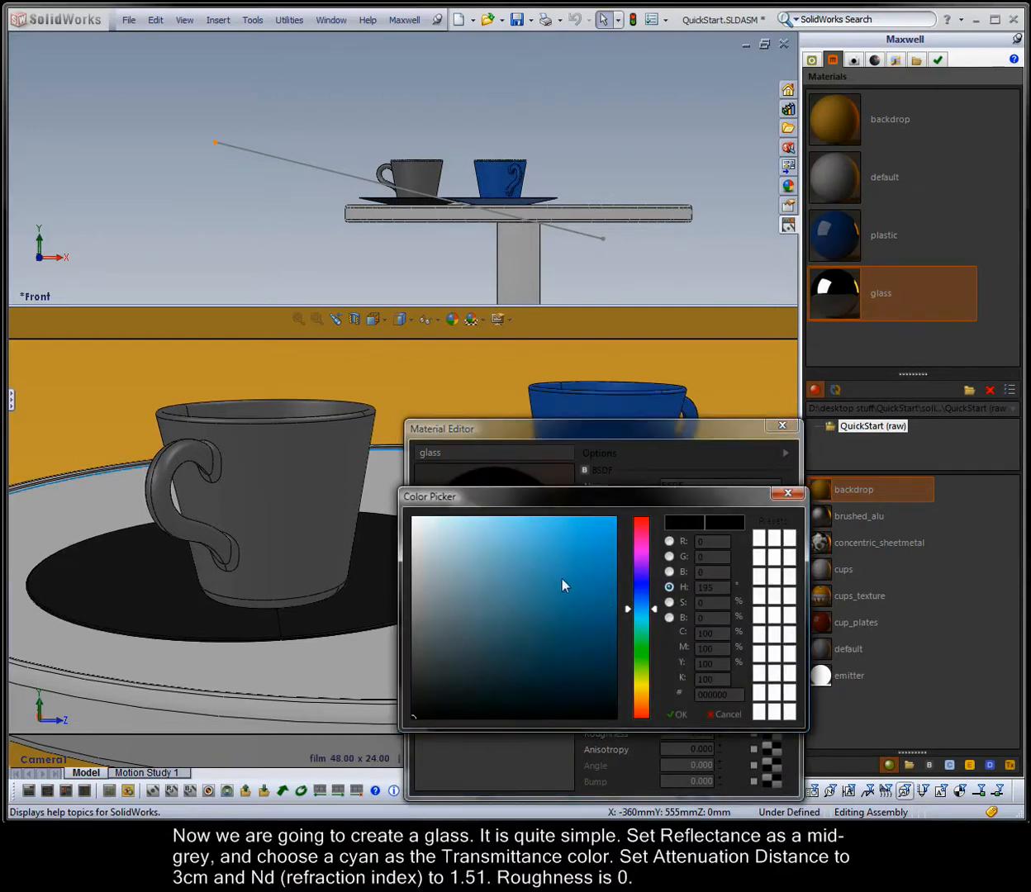
pyautogui.moveTo(487, 538); pyautogui.dragTo(502, 550)
pyautogui.rightClick(501, 551)
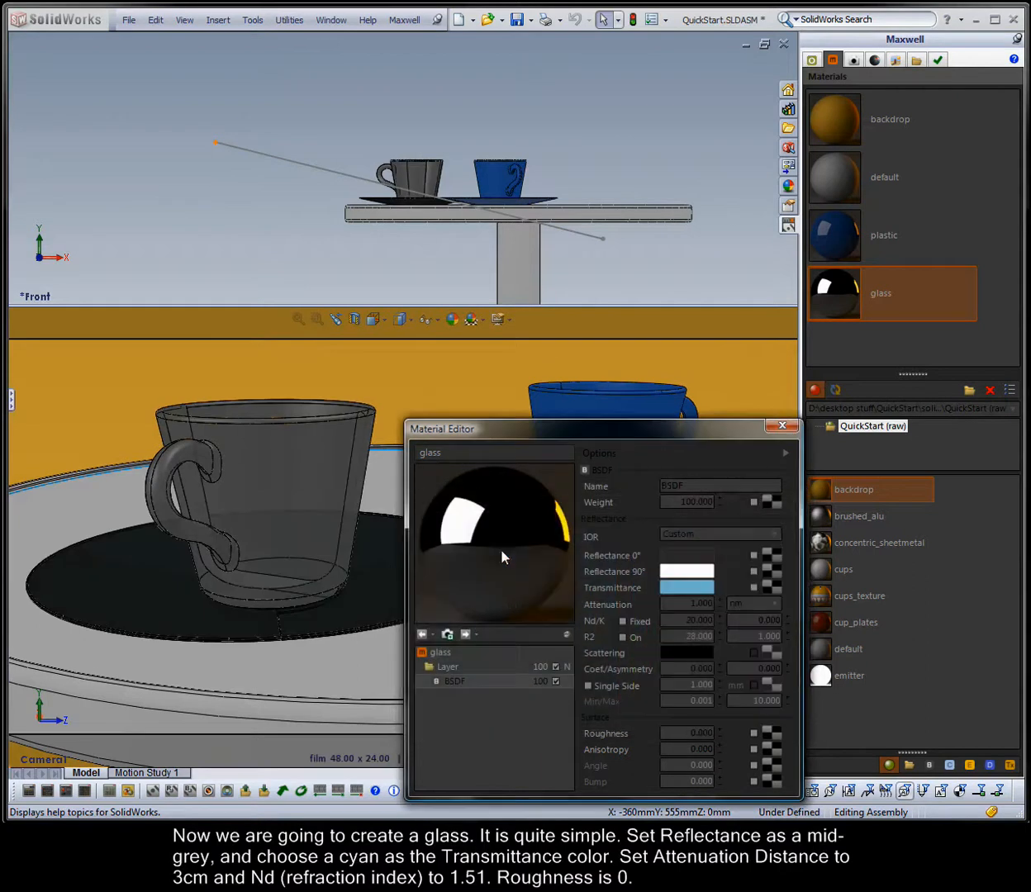
# Step: Set the glass BSDF's attenuation distance to 3 cm
pyautogui.click(737, 604)
pyautogui.click(748, 655)
pyautogui.moveTo(680, 607); pyautogui.dragTo(712, 606)
pyautogui.press('BackSpace')
# Step: Set the glass BSDF's Nd to 1.51 and refresh the material preview
pyautogui.moveTo(681, 619); pyautogui.dragTo(707, 620)
pyautogui.write('1.51')
pyautogui.press('Return')
pyautogui.click(566, 636)
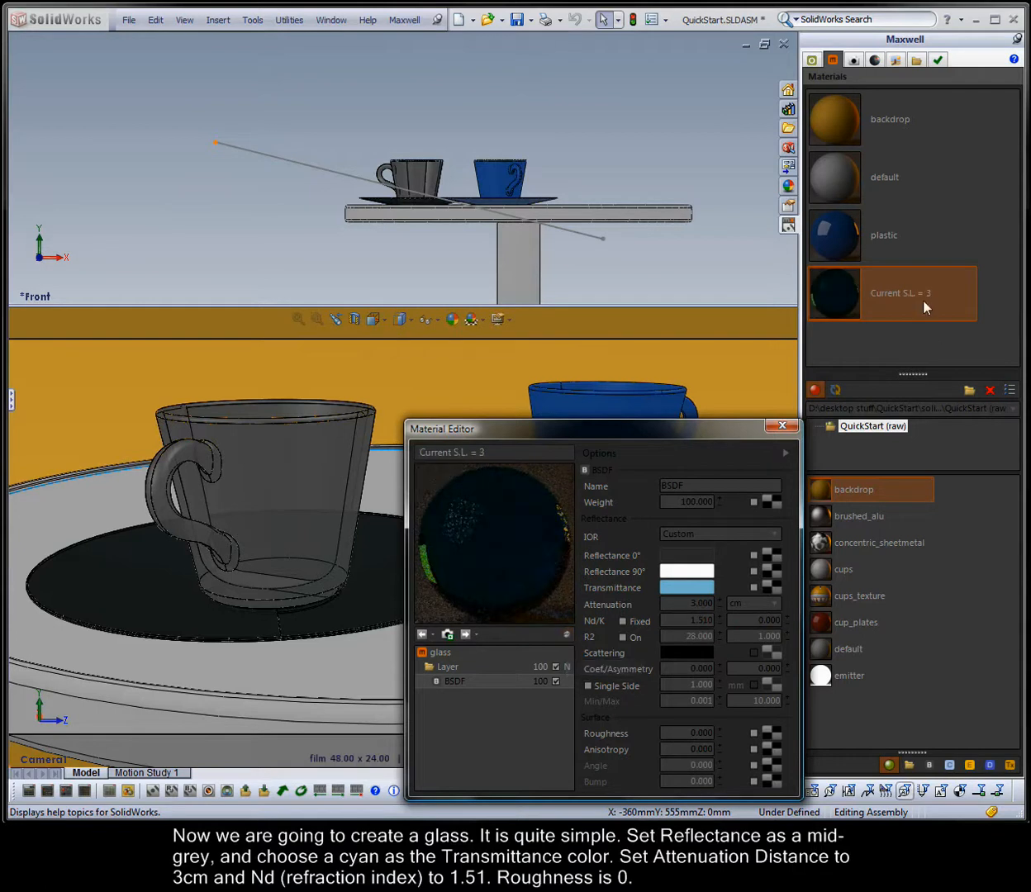
# Step: Load the white_flowers_color image as the Reflectance 0° texture map of the plastic material's diffuse bsdf
pyautogui.click(836, 241)
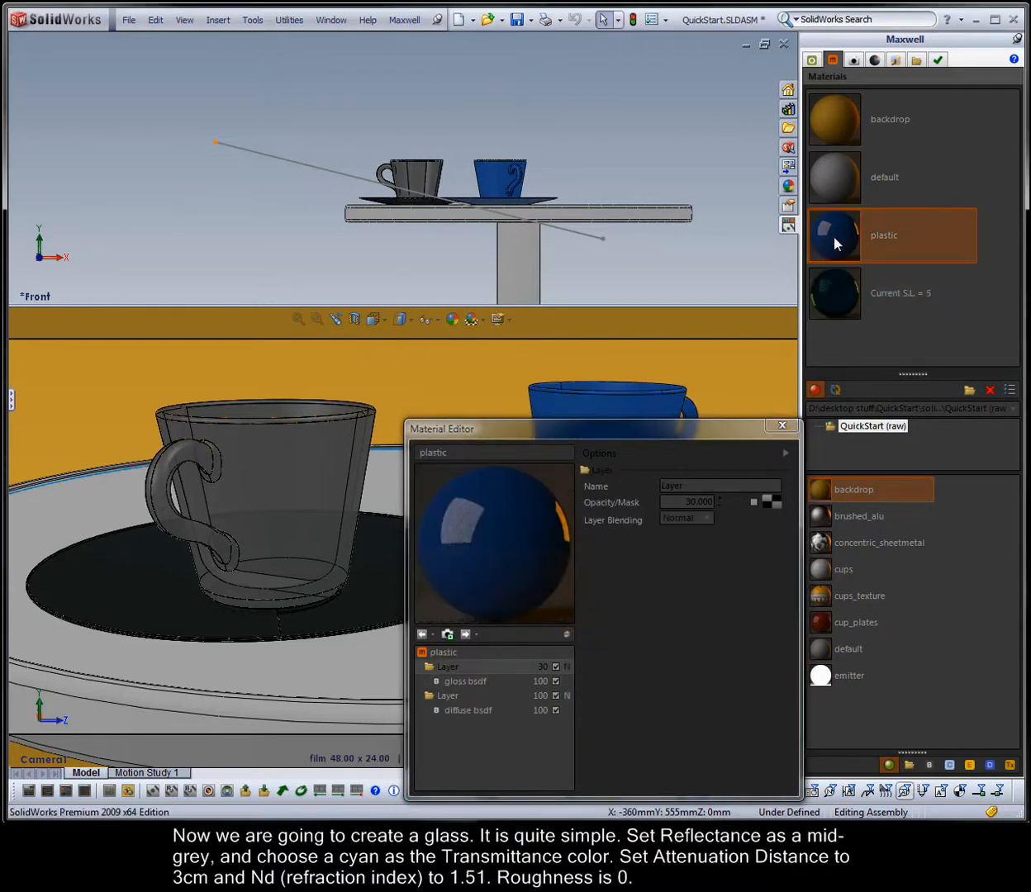
pyautogui.click(484, 713)
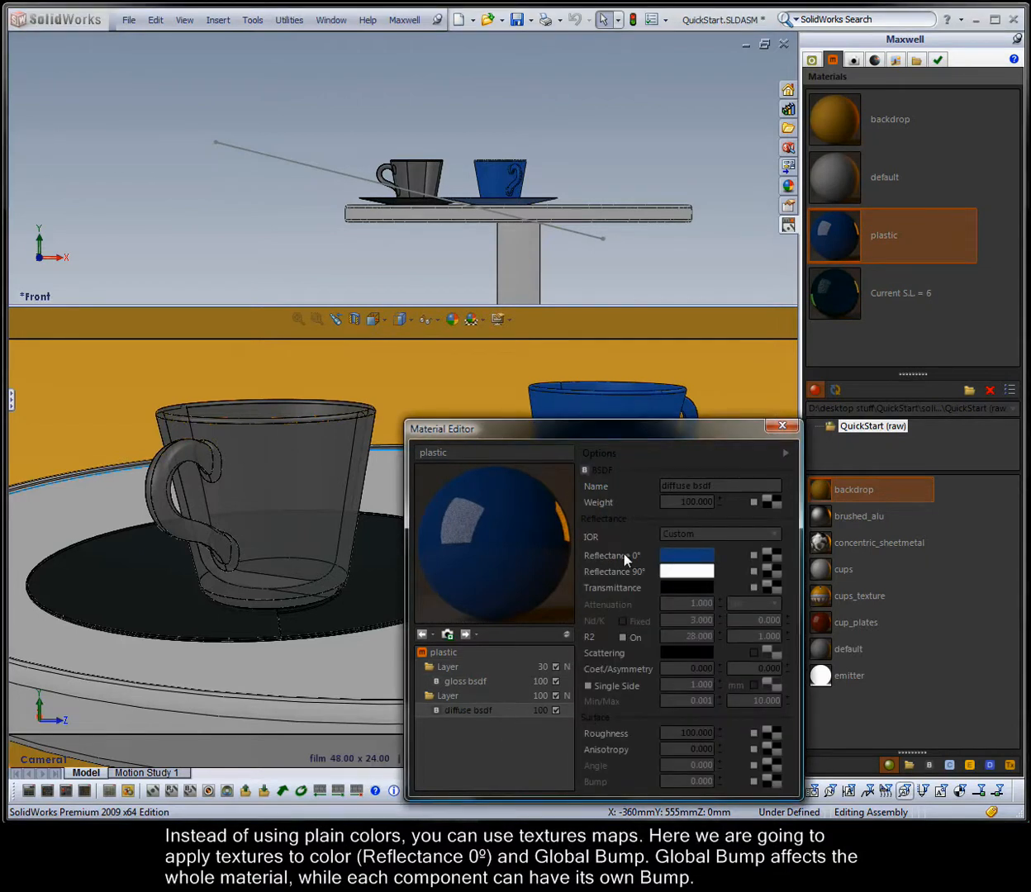
pyautogui.click(768, 555)
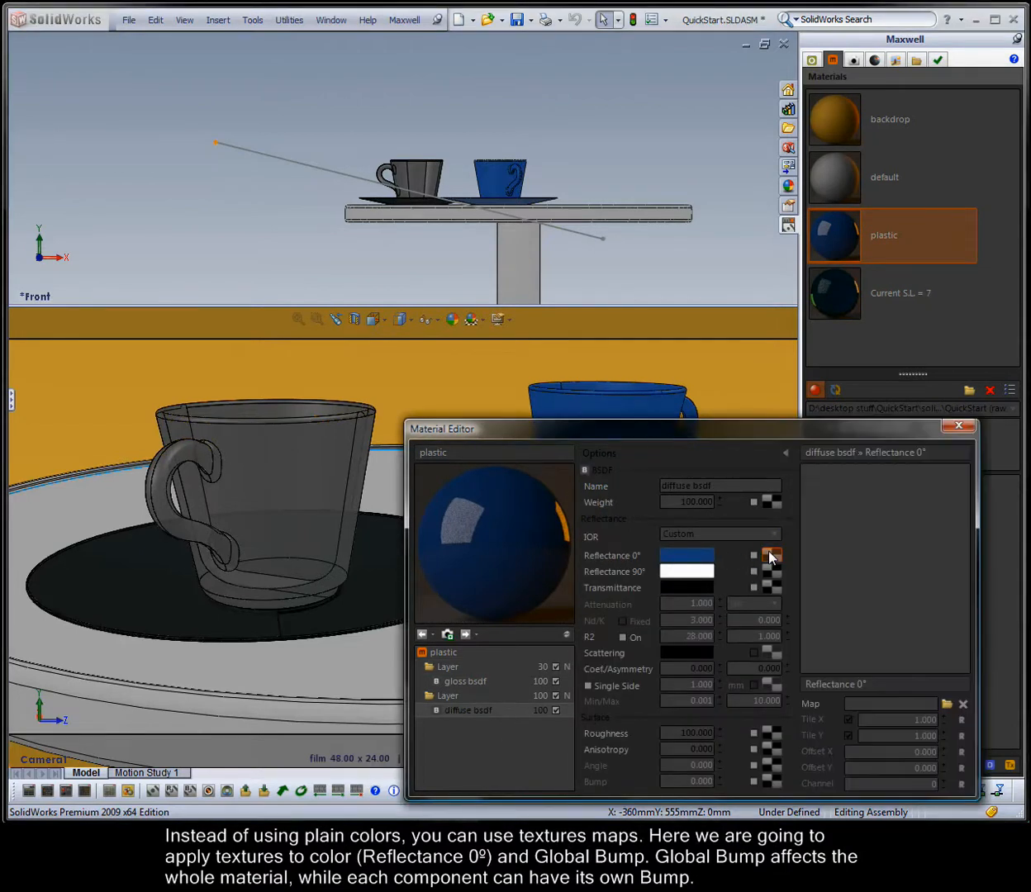
pyautogui.click(944, 704)
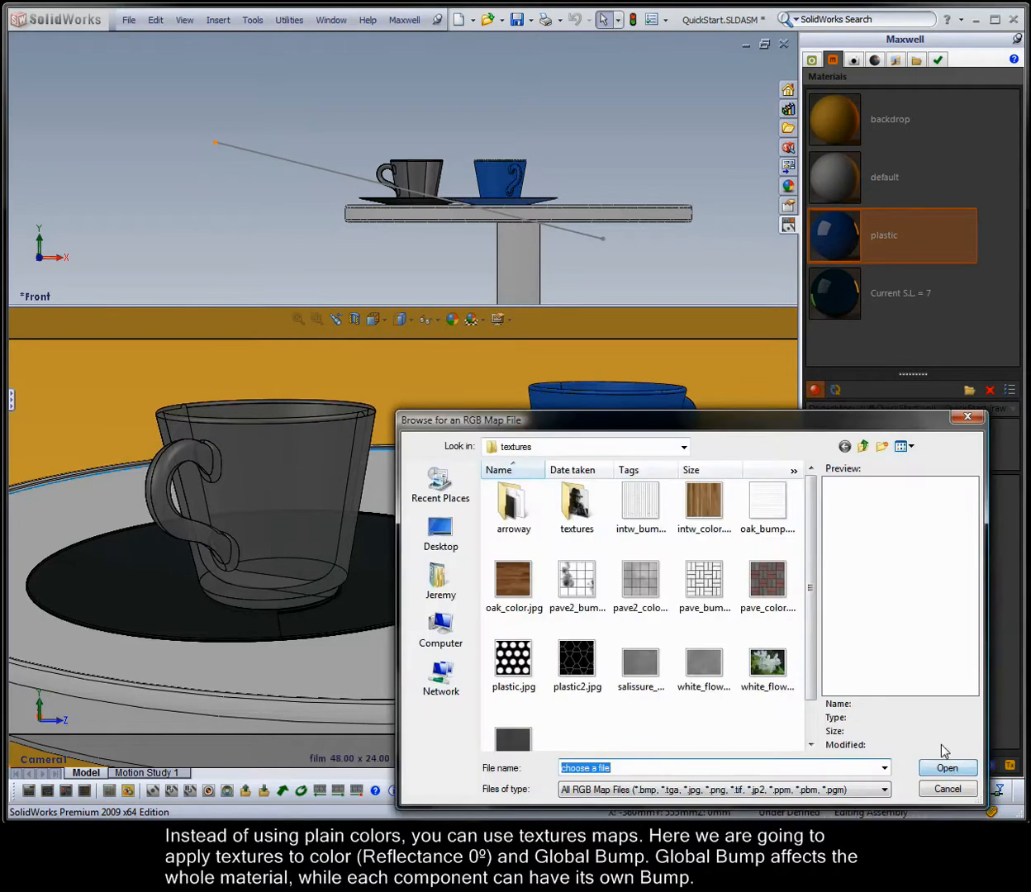
pyautogui.click(764, 664)
pyautogui.doubleClick(764, 663)
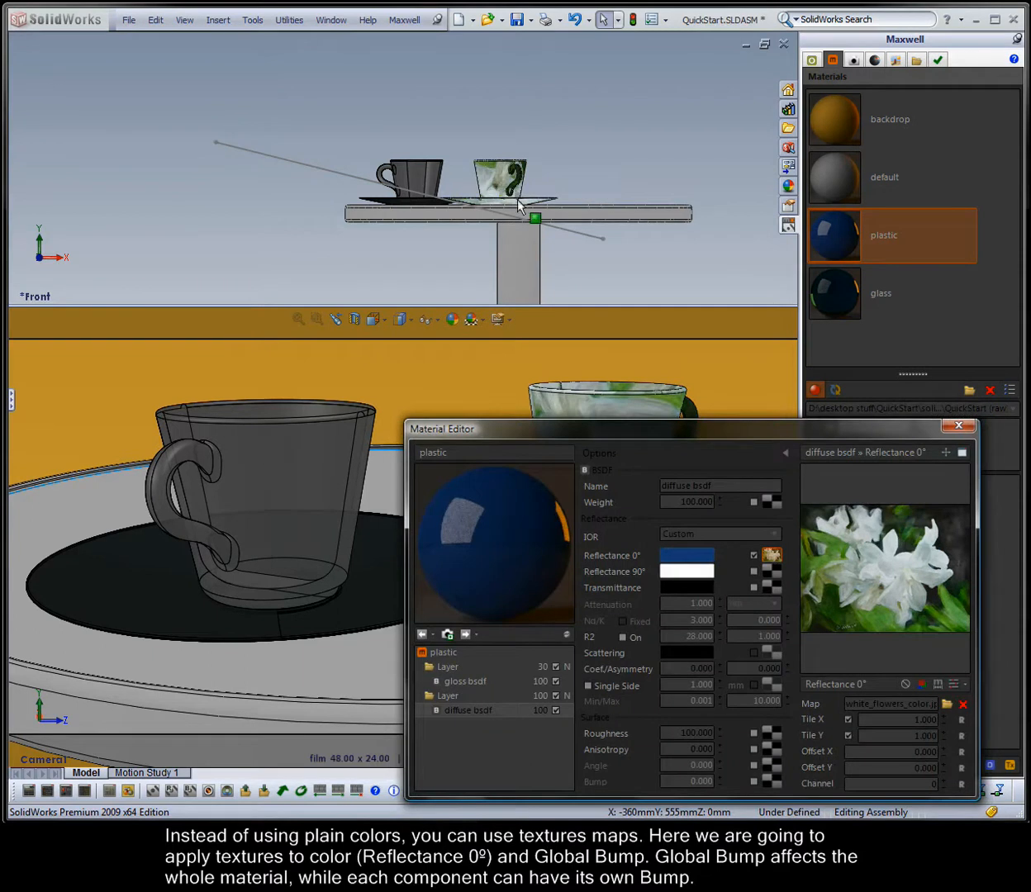
pyautogui.scroll(-6, 537, 178)
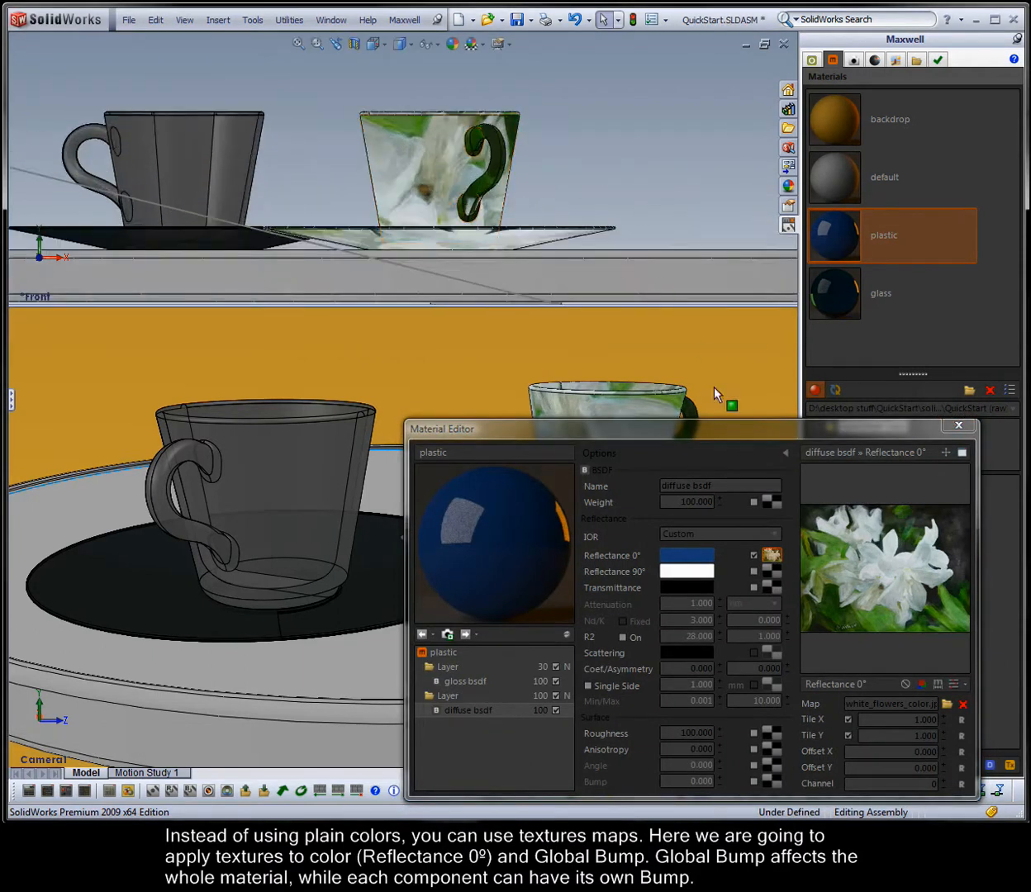
# Step: Load plastic.jpg as the plastic material's Global Bump map
pyautogui.click(451, 653)
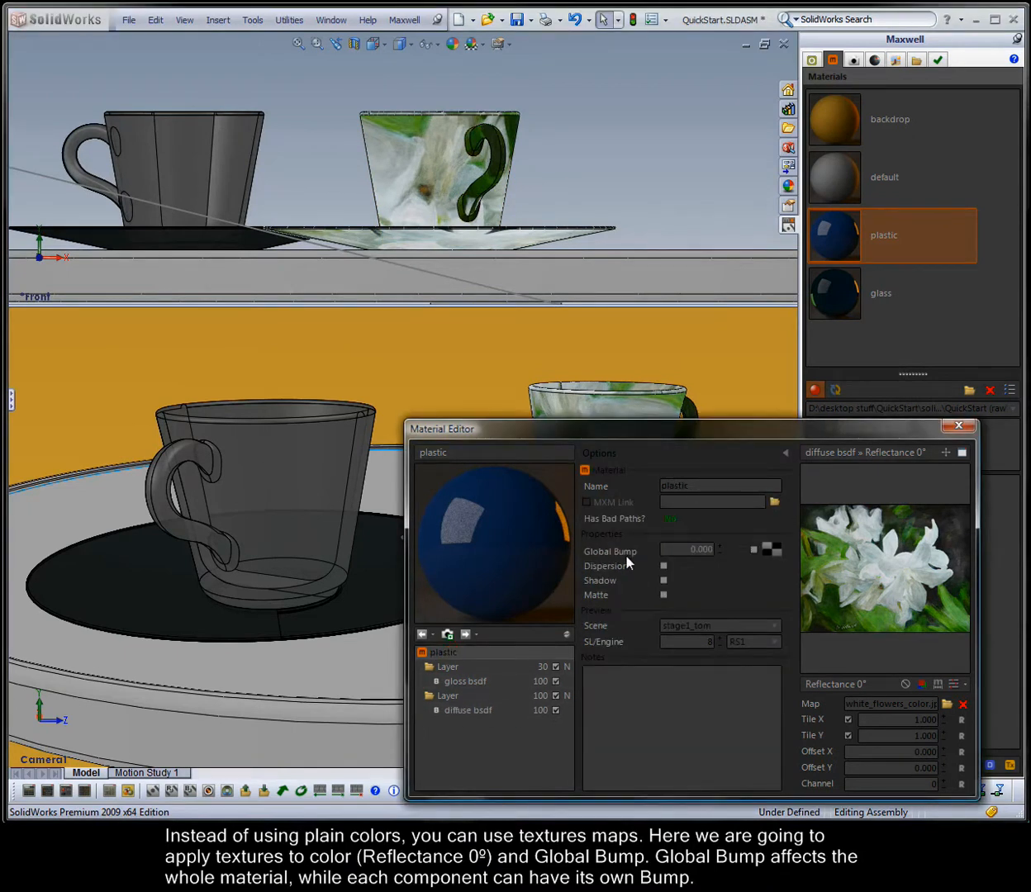
pyautogui.click(771, 550)
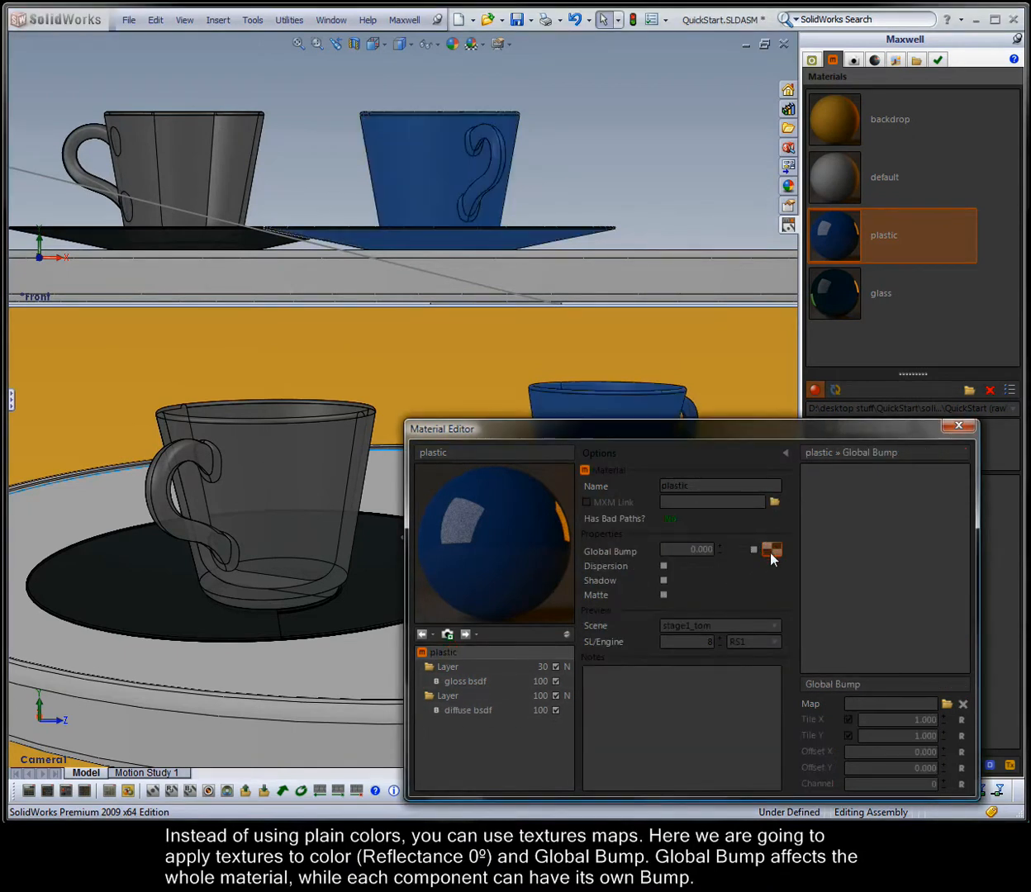
pyautogui.click(946, 704)
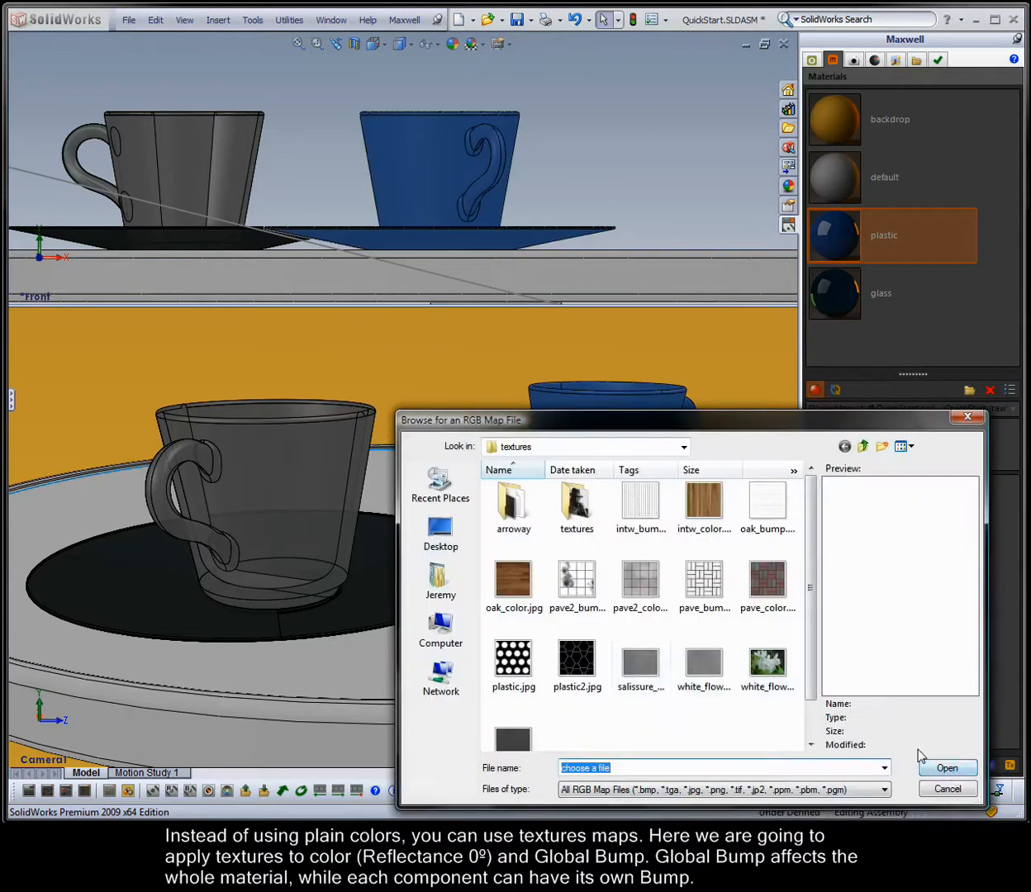
pyautogui.doubleClick(513, 660)
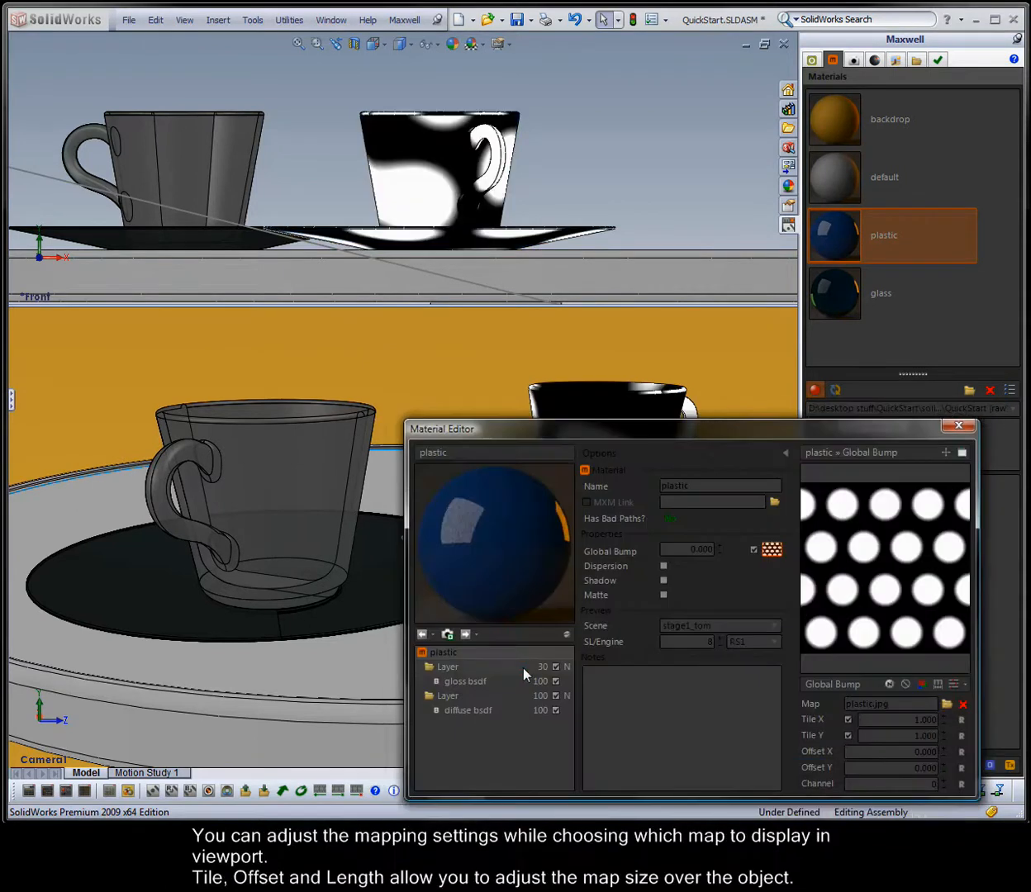
# Step: Set the Global Bump map's tiling to 10 in both X and Y
pyautogui.moveTo(903, 721); pyautogui.dragTo(939, 719)
pyautogui.write('10')
pyautogui.press('Return')
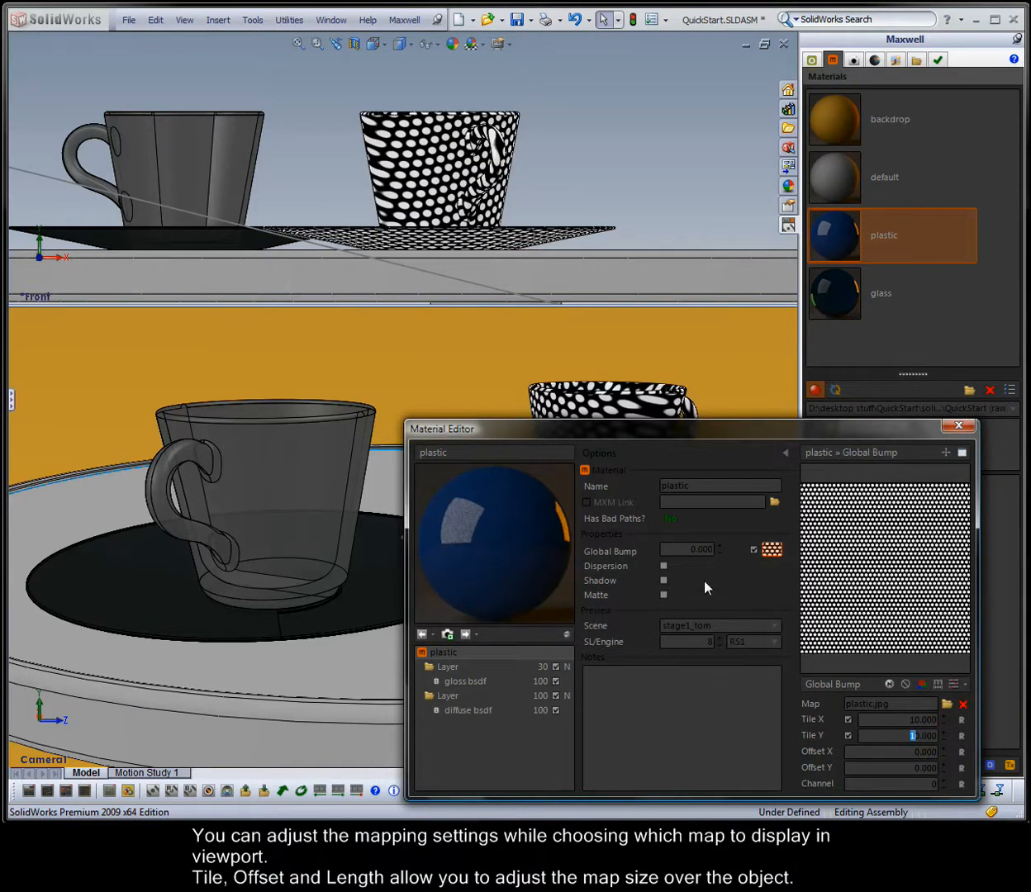
# Step: Set the plastic material's Global Bump value to 10 and refresh the material preview
pyautogui.moveTo(685, 553); pyautogui.dragTo(717, 556)
pyautogui.press('BackSpace')
pyautogui.click(692, 502)
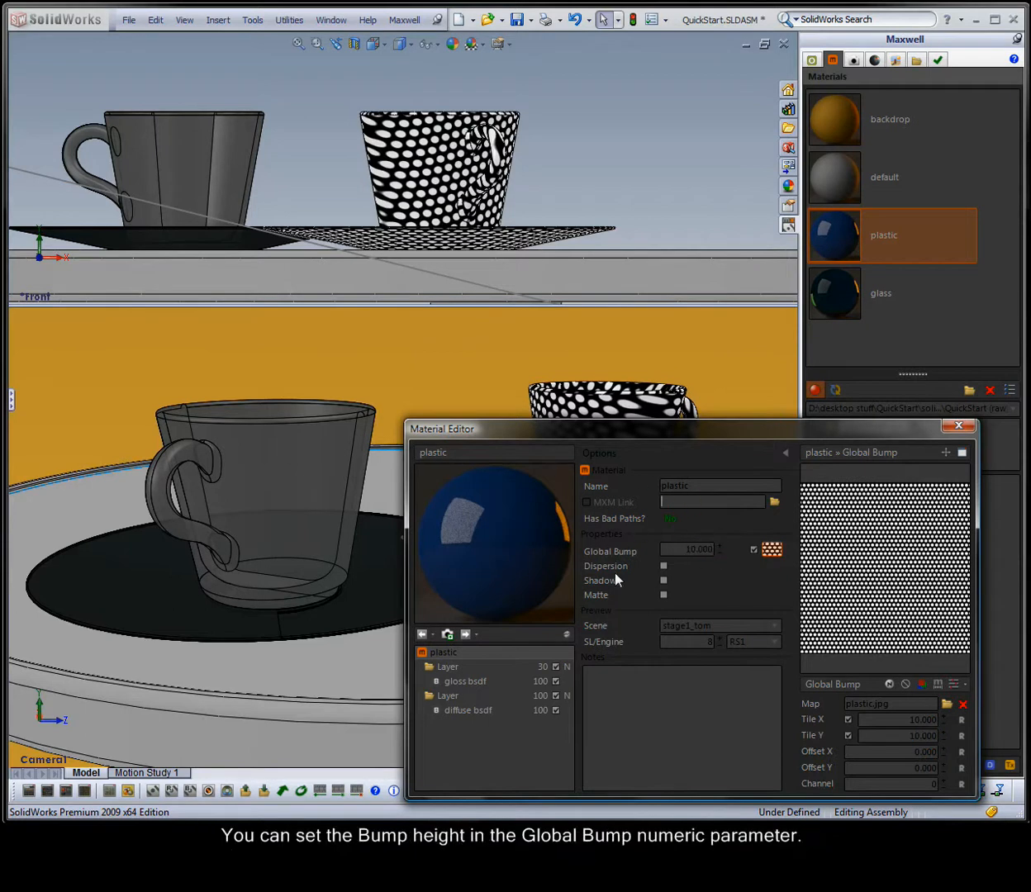
pyautogui.click(567, 636)
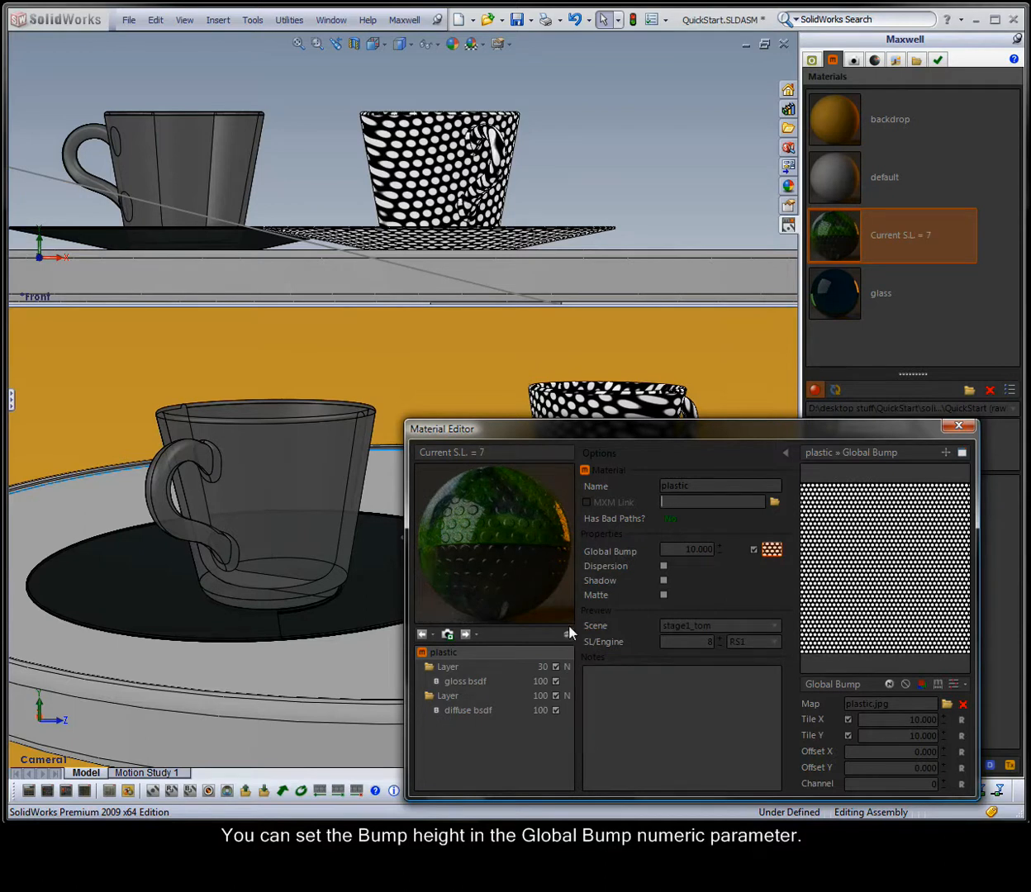
# Step: Test-render the scene with the glass and textured plastic materials, stop the render and return to SolidWorks
pyautogui.click(157, 402)
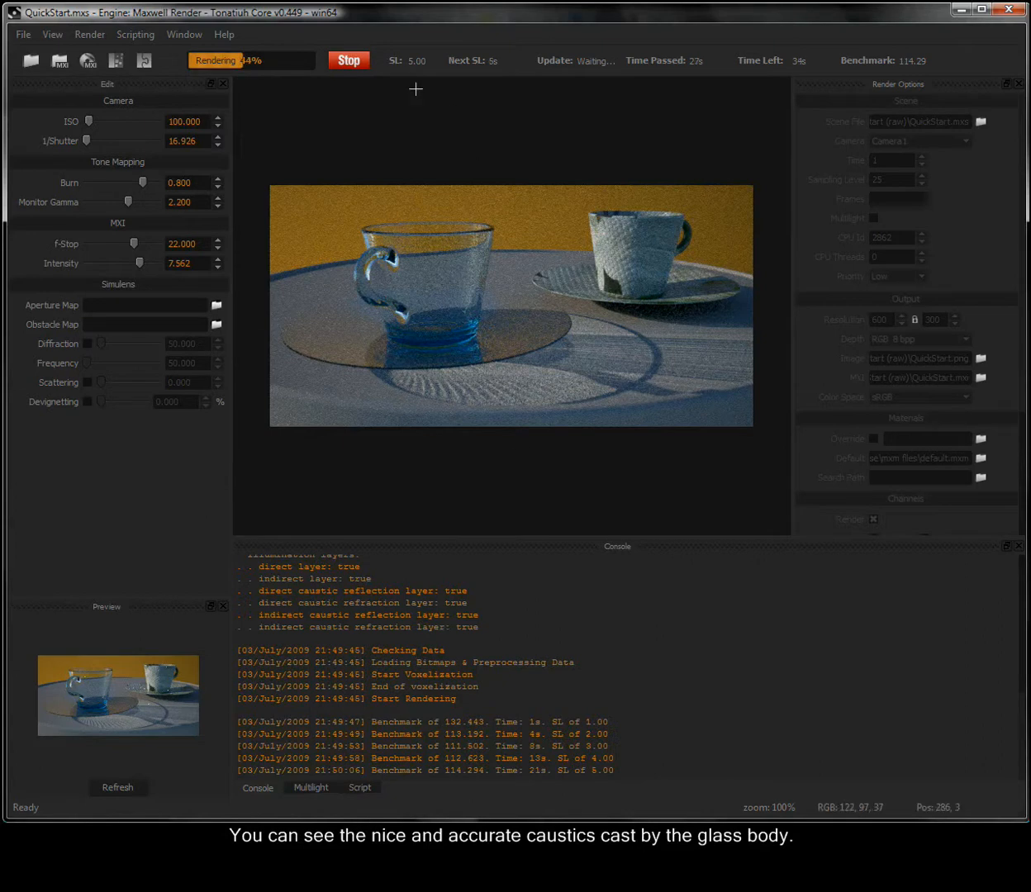
pyautogui.click(348, 61)
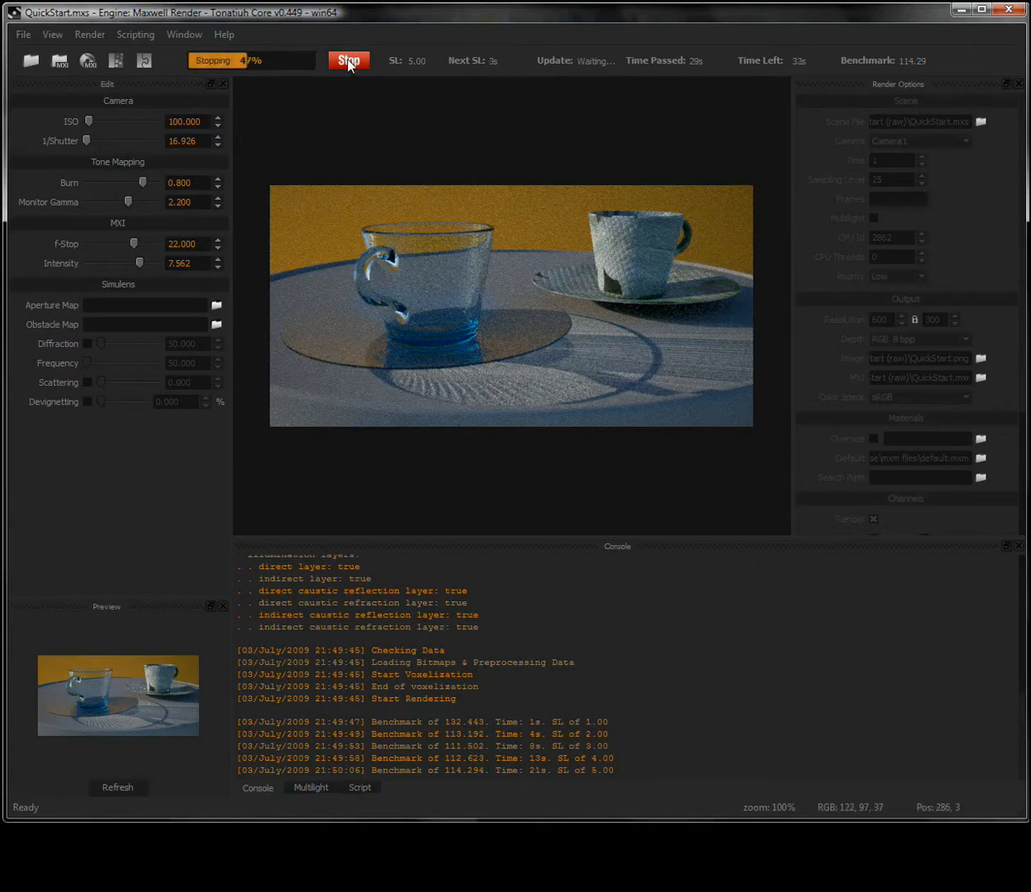
pyautogui.click(959, 9)
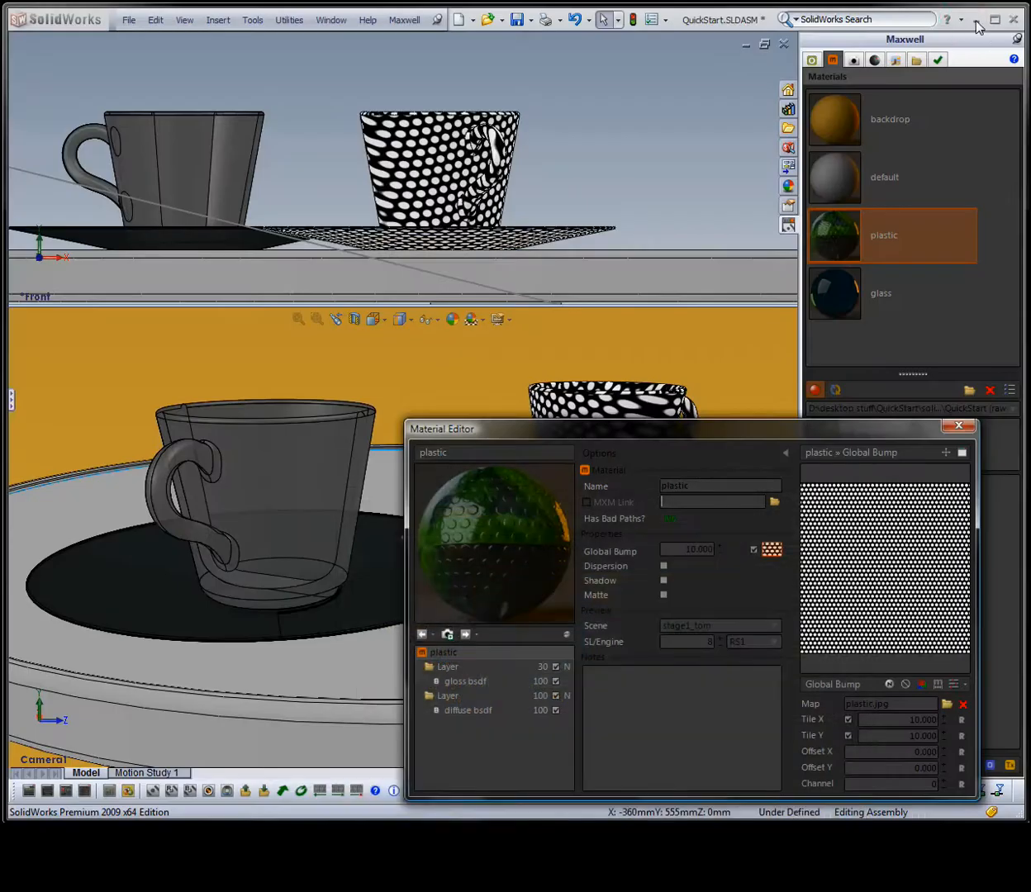
# Step: Switch to the MXM Gallery website in Internet Explorer and log in to the member account
pyautogui.click(976, 23)
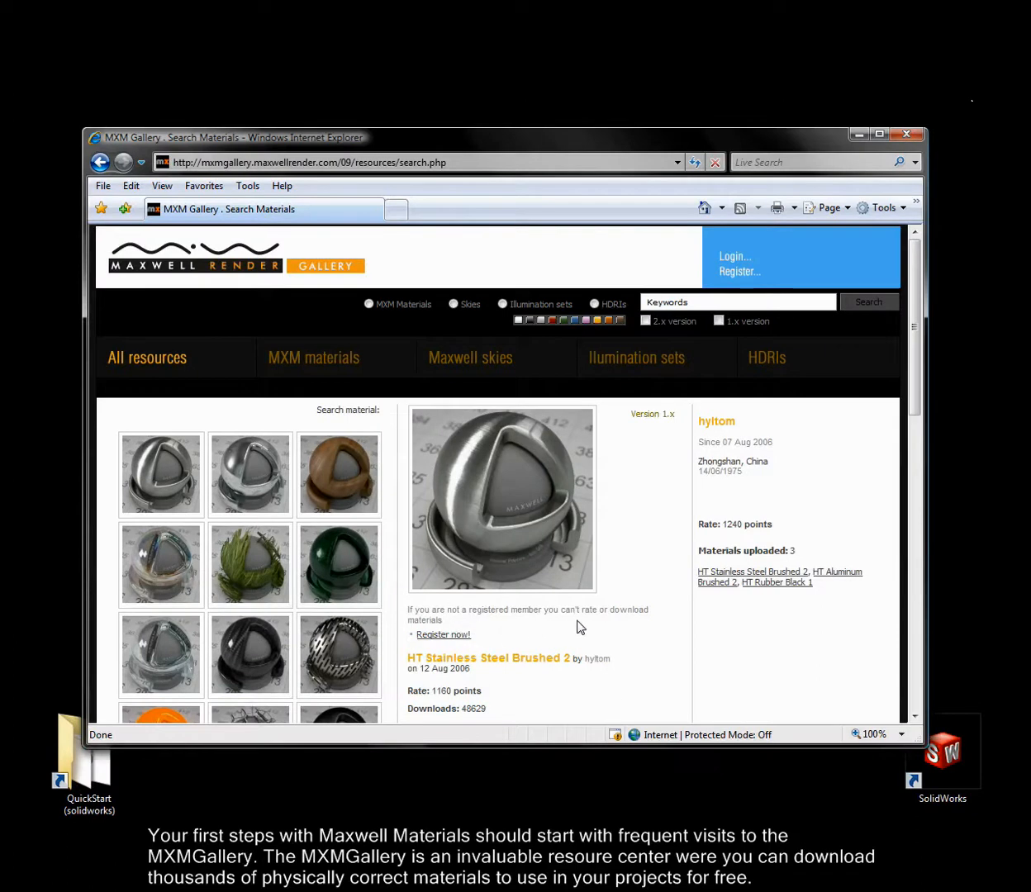
pyautogui.click(735, 261)
pyautogui.click(416, 459)
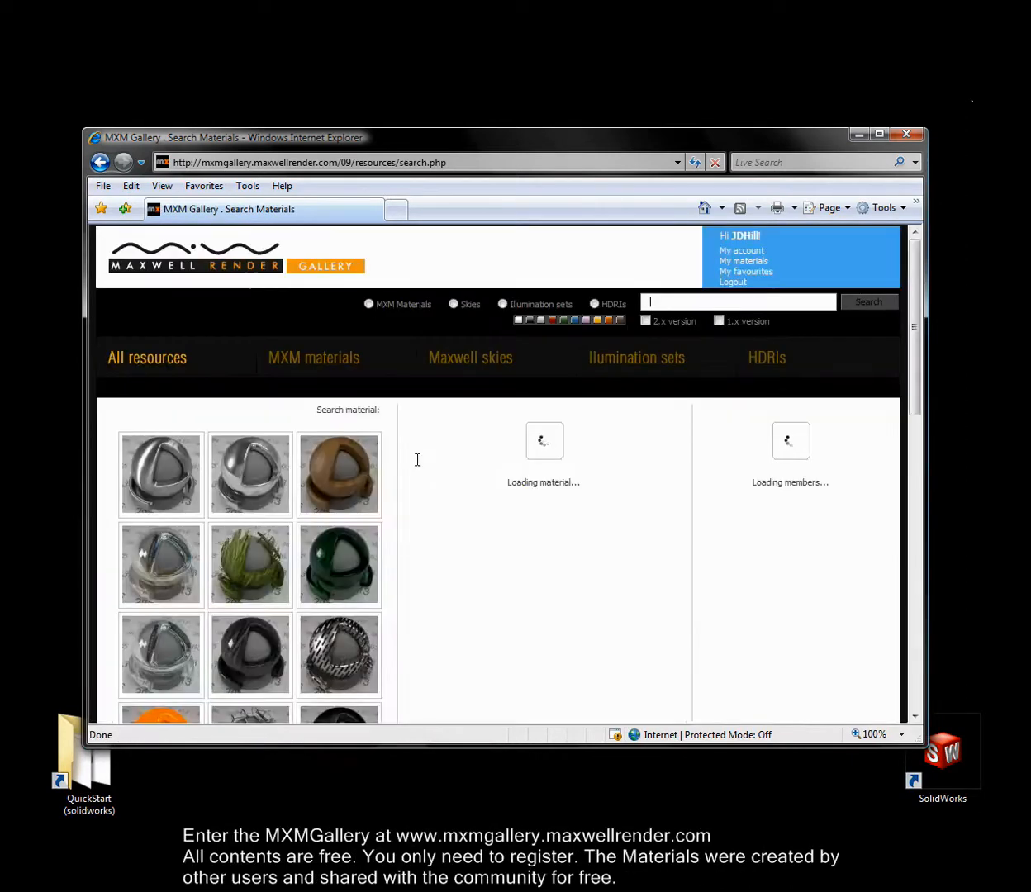
# Step: Search the MXM Gallery for "ceramic tile" and open the red Ceramic Tile_01 material
pyautogui.click(655, 301)
pyautogui.write('ceramic')
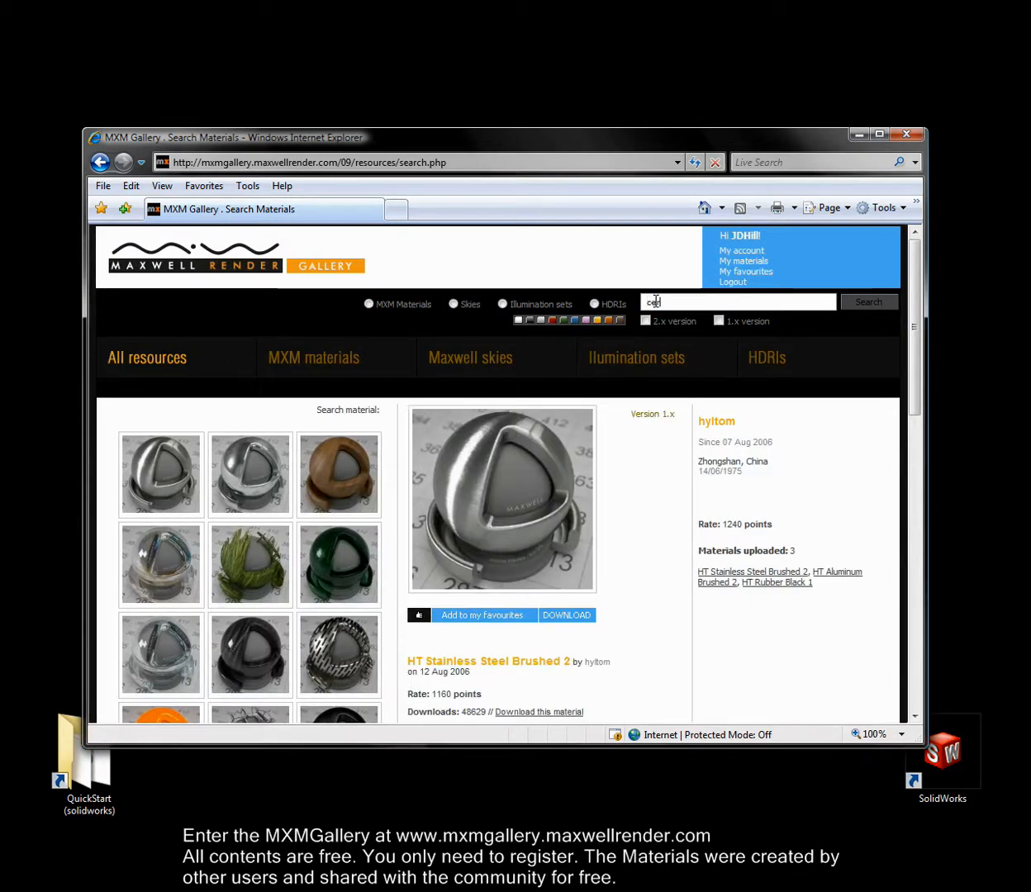
pyautogui.write(' tile')
pyautogui.press('Return')
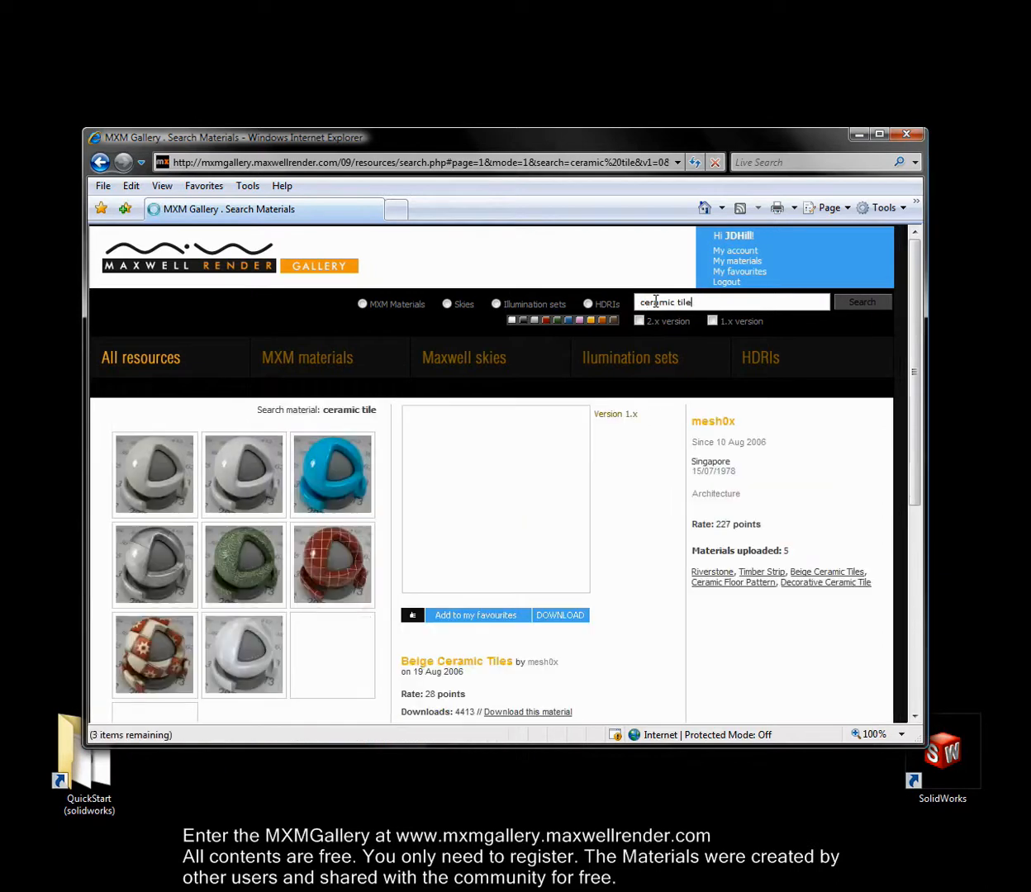
pyautogui.click(335, 551)
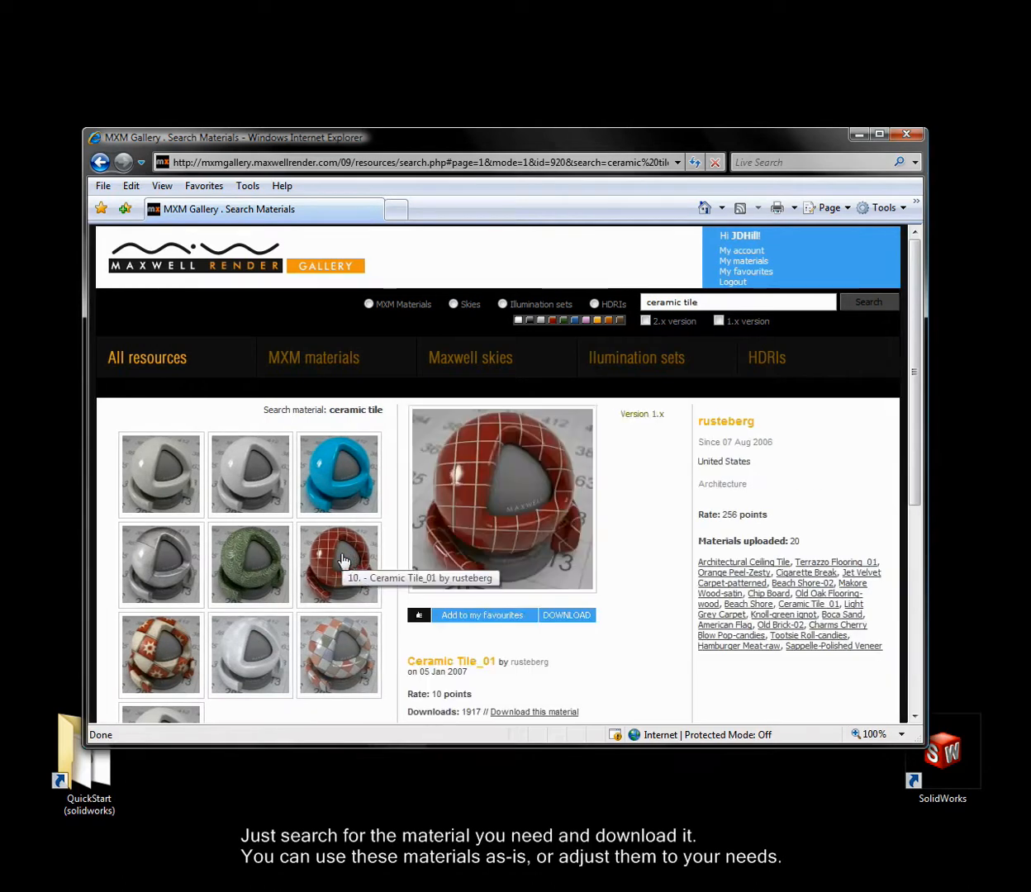
# Step: Download the Ceramic Tile_01 material as a zip file, save it in the QuickStart folder, and minimize the browser
pyautogui.click(559, 617)
pyautogui.click(523, 480)
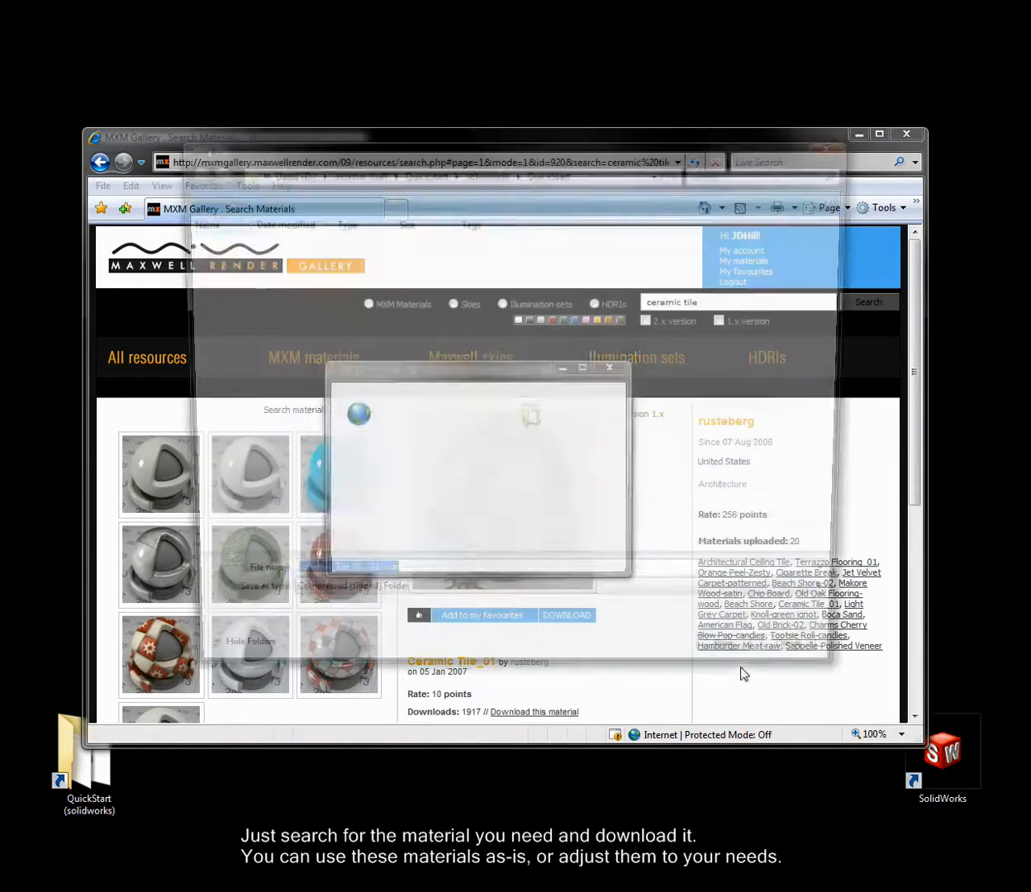
pyautogui.click(741, 671)
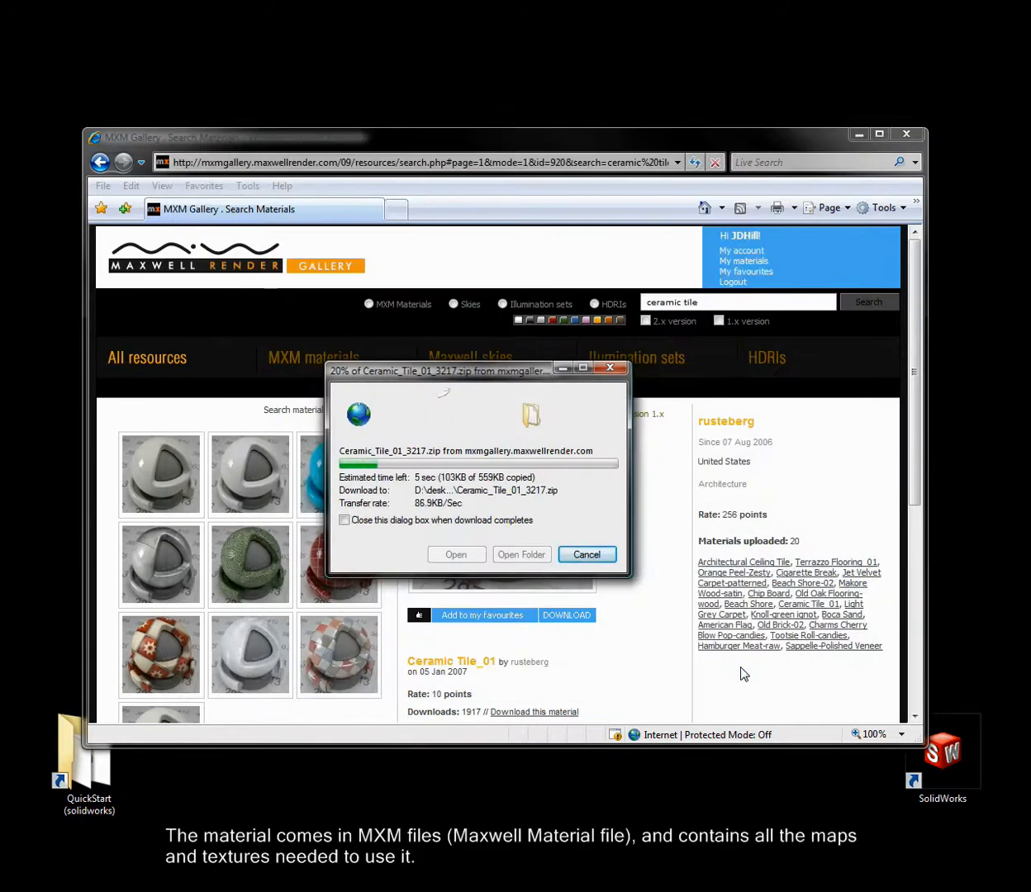
pyautogui.click(588, 555)
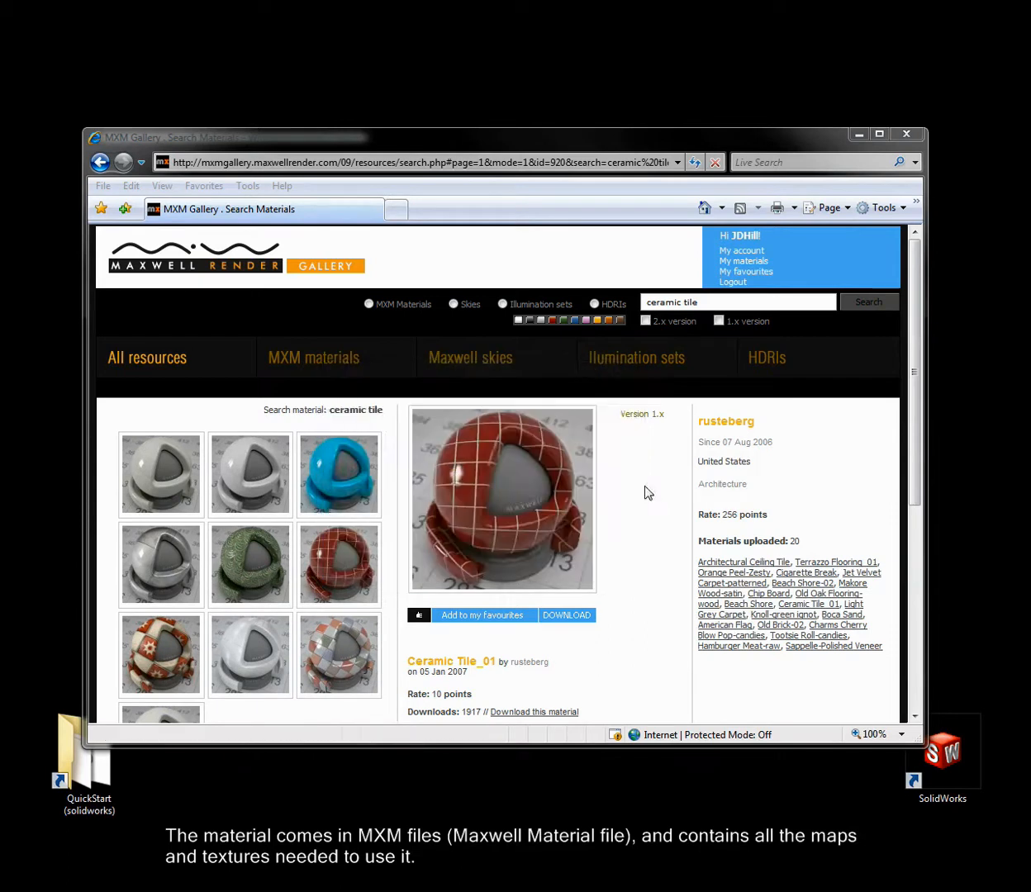
pyautogui.click(856, 135)
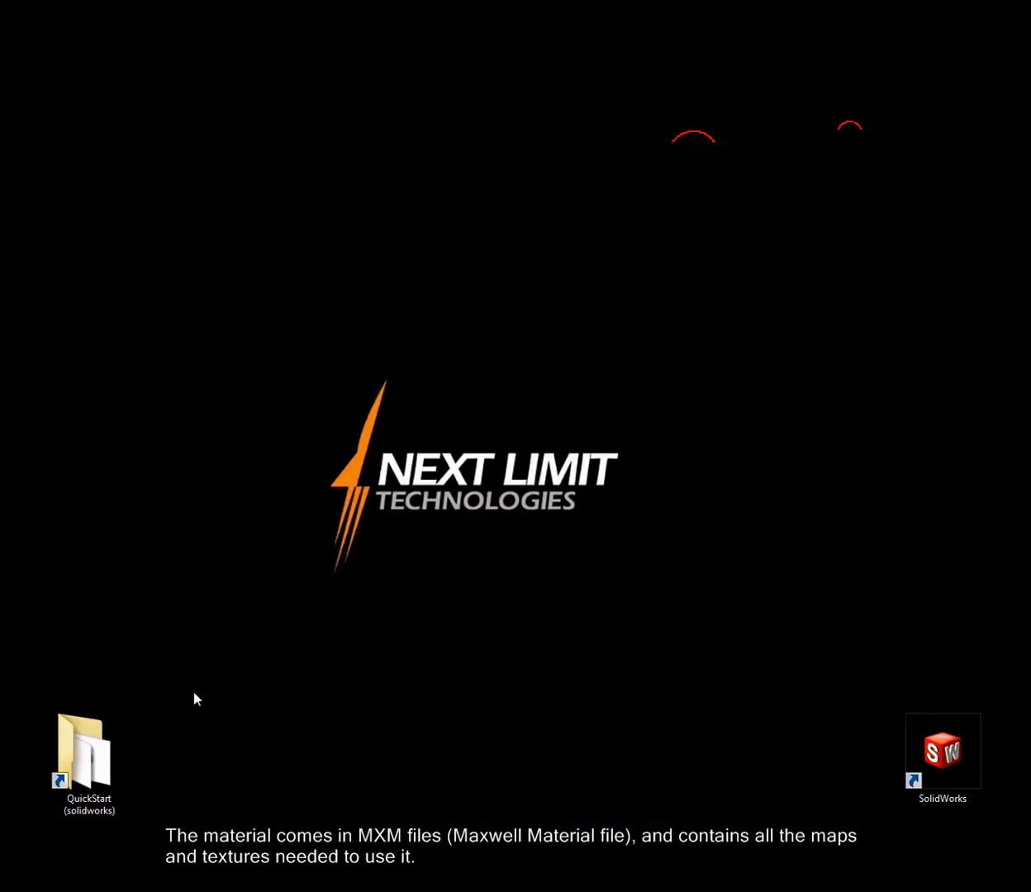
# Step: Extract Ceramic_Tile_01_3217.zip into its own folder inside the QuickStart folder and return to SolidWorks
pyautogui.doubleClick(84, 747)
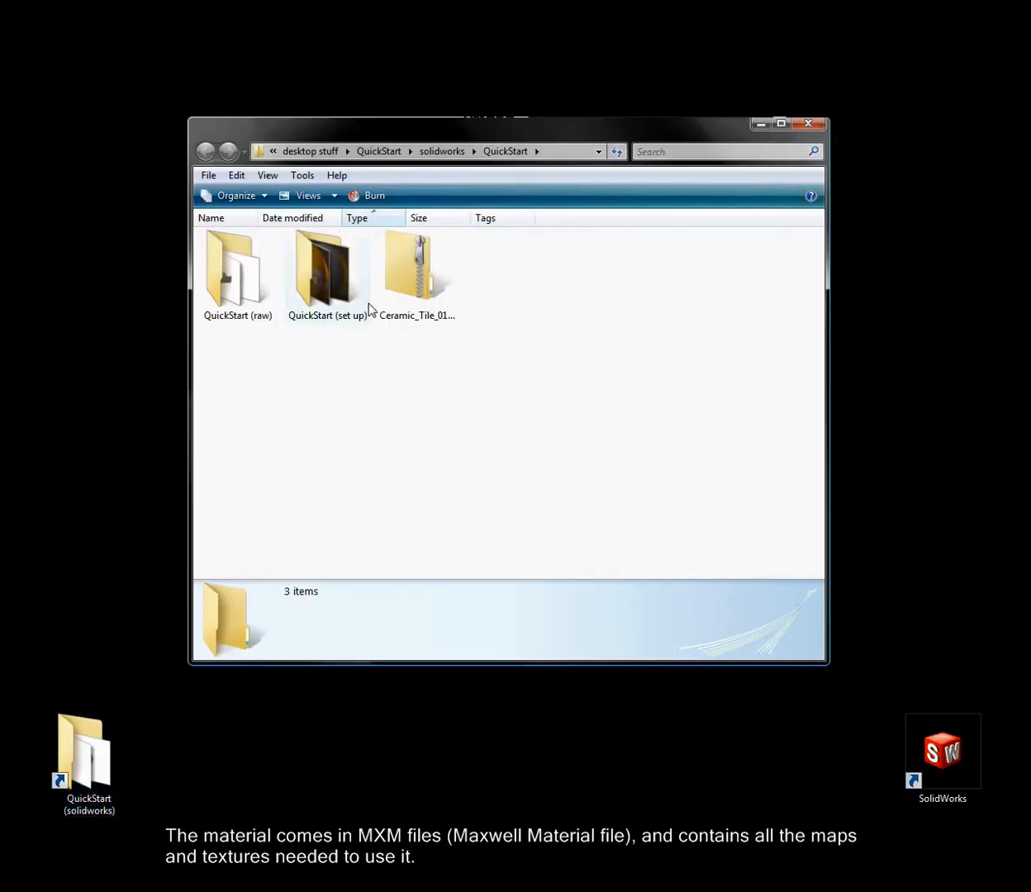
pyautogui.rightClick(380, 289)
pyautogui.click(425, 345)
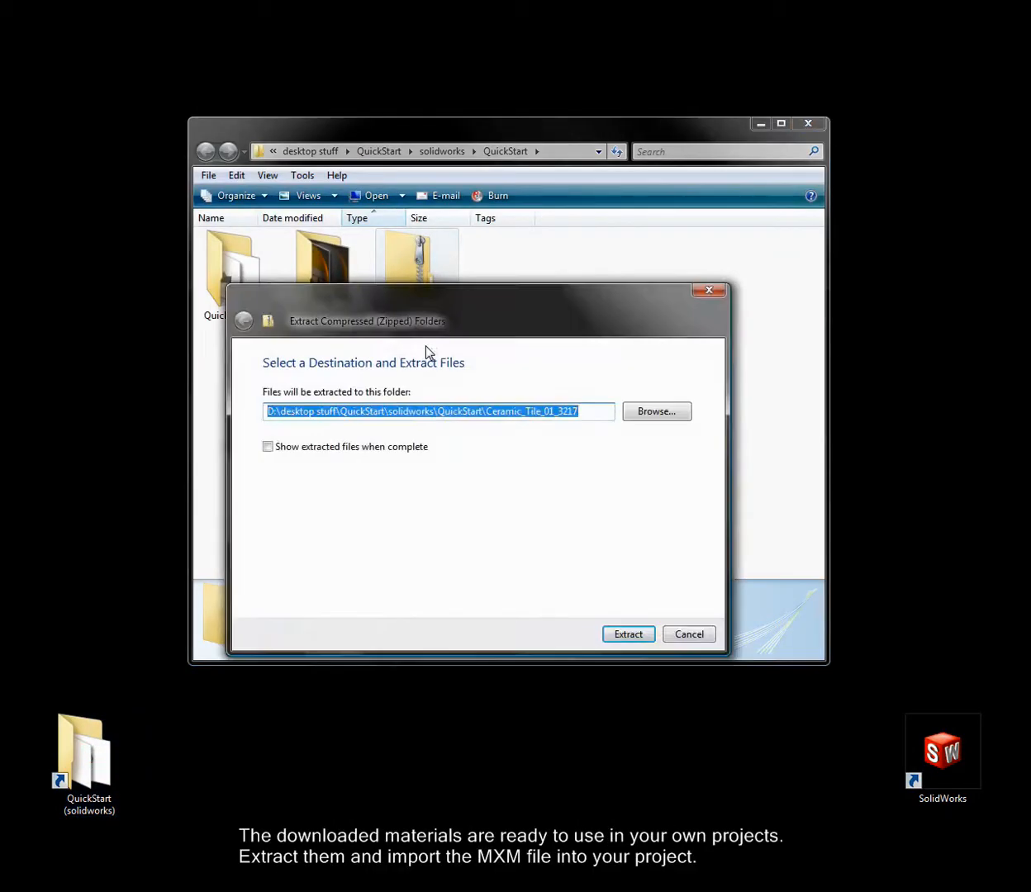
pyautogui.click(610, 632)
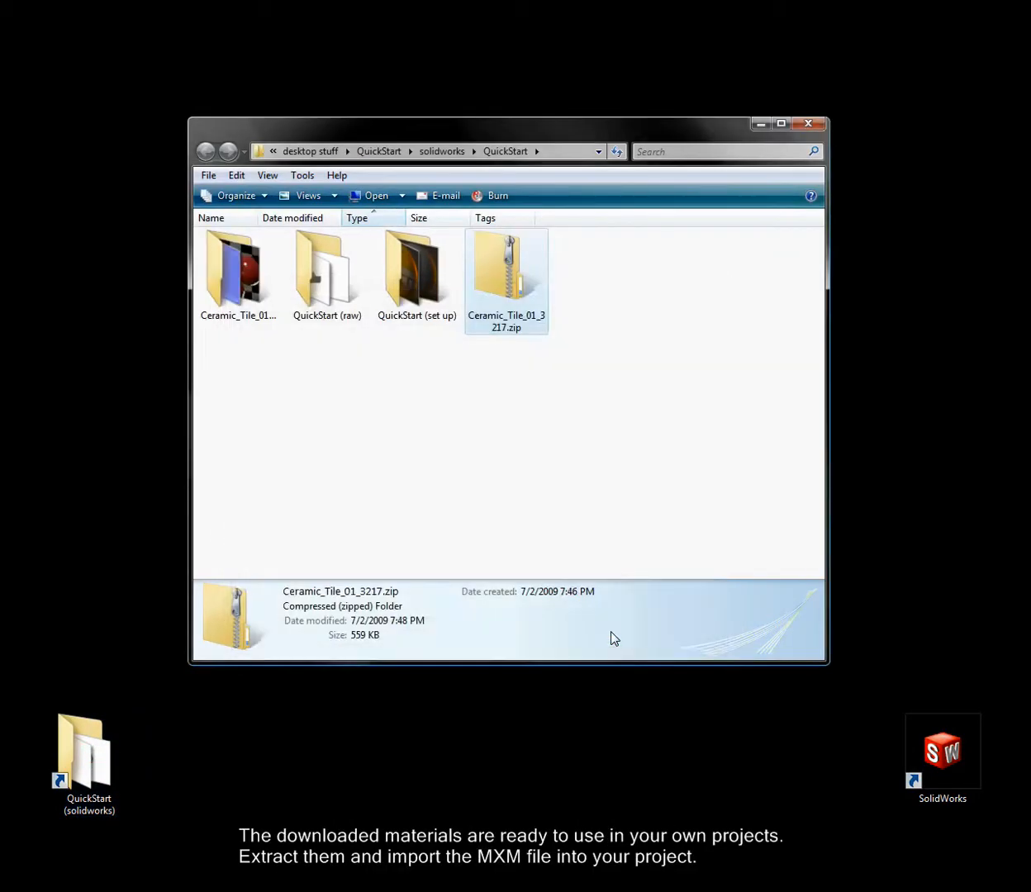
pyautogui.click(761, 124)
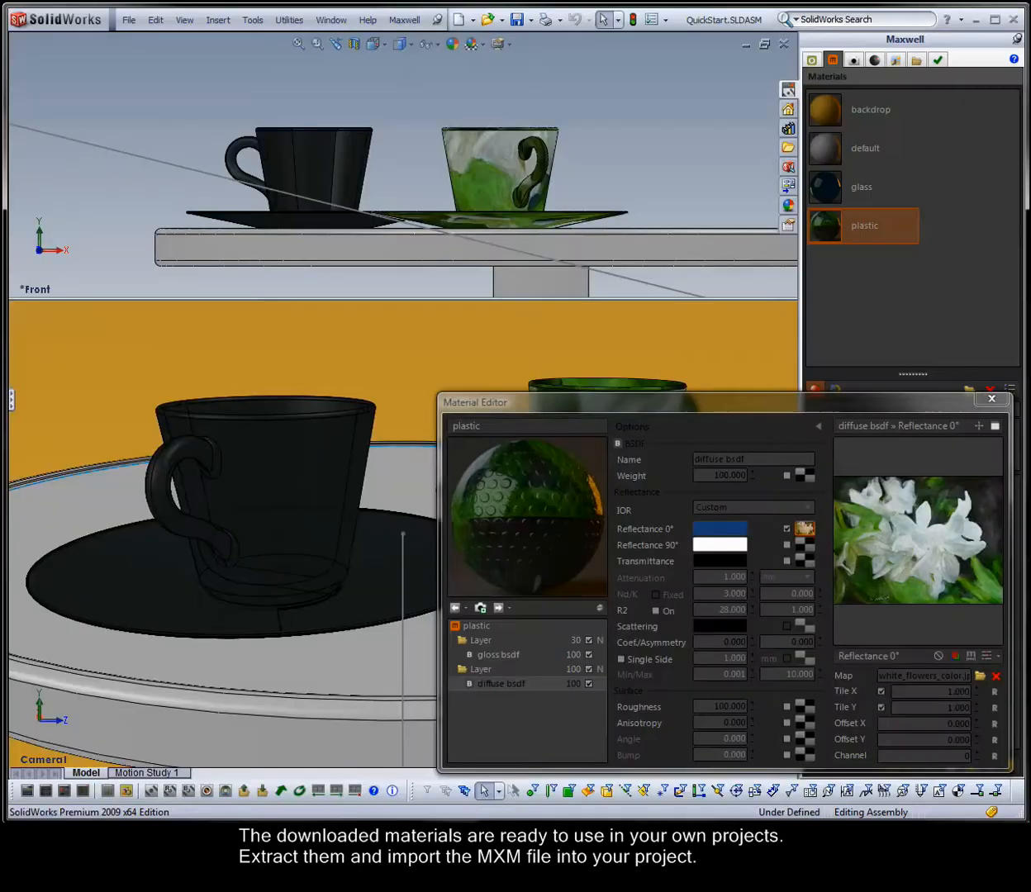
# Step: Import Ceramic Tile_01.mxm into the Maxwell scene materials and apply it to the table_top body
pyautogui.rightClick(846, 308)
pyautogui.click(857, 371)
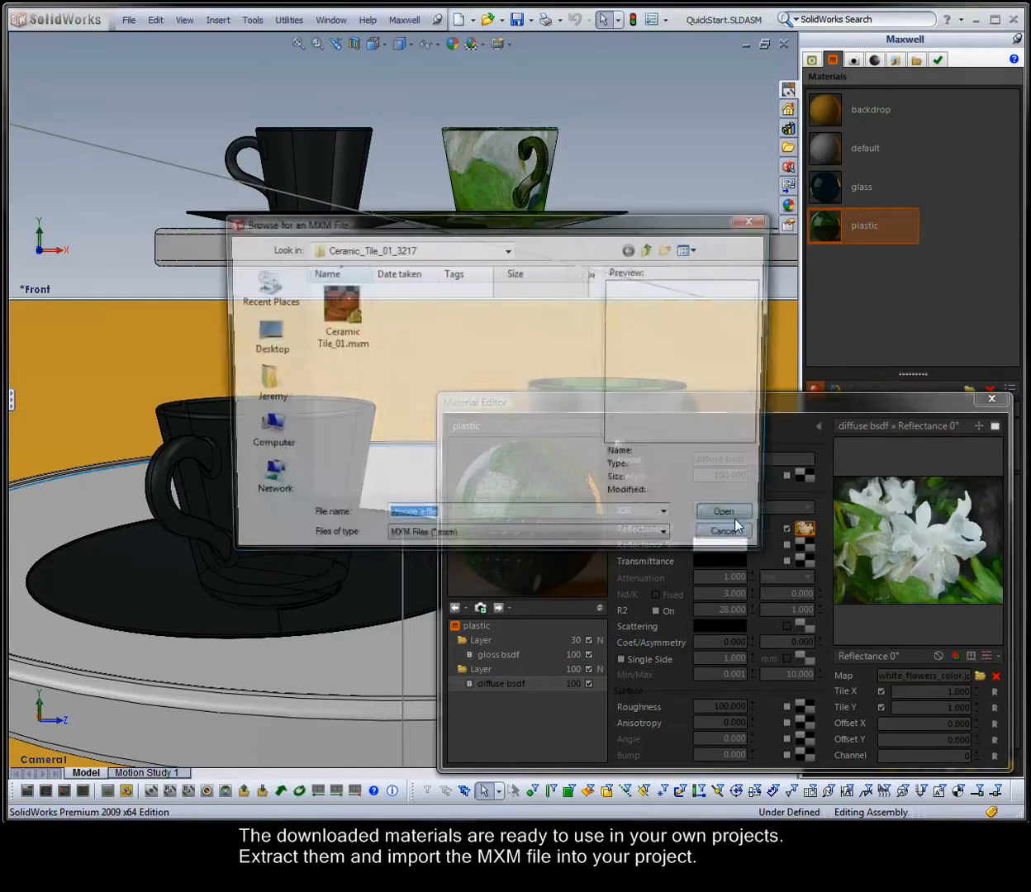
pyautogui.doubleClick(346, 331)
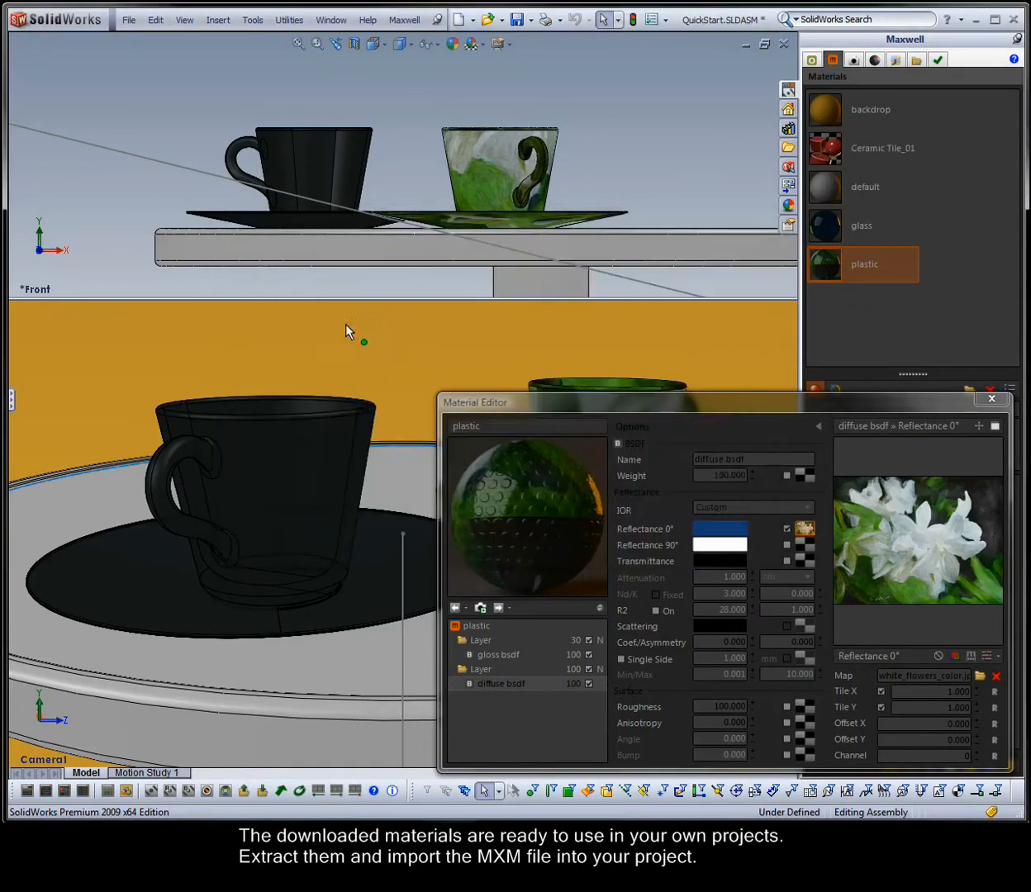
pyautogui.click(588, 792)
pyautogui.click(369, 652)
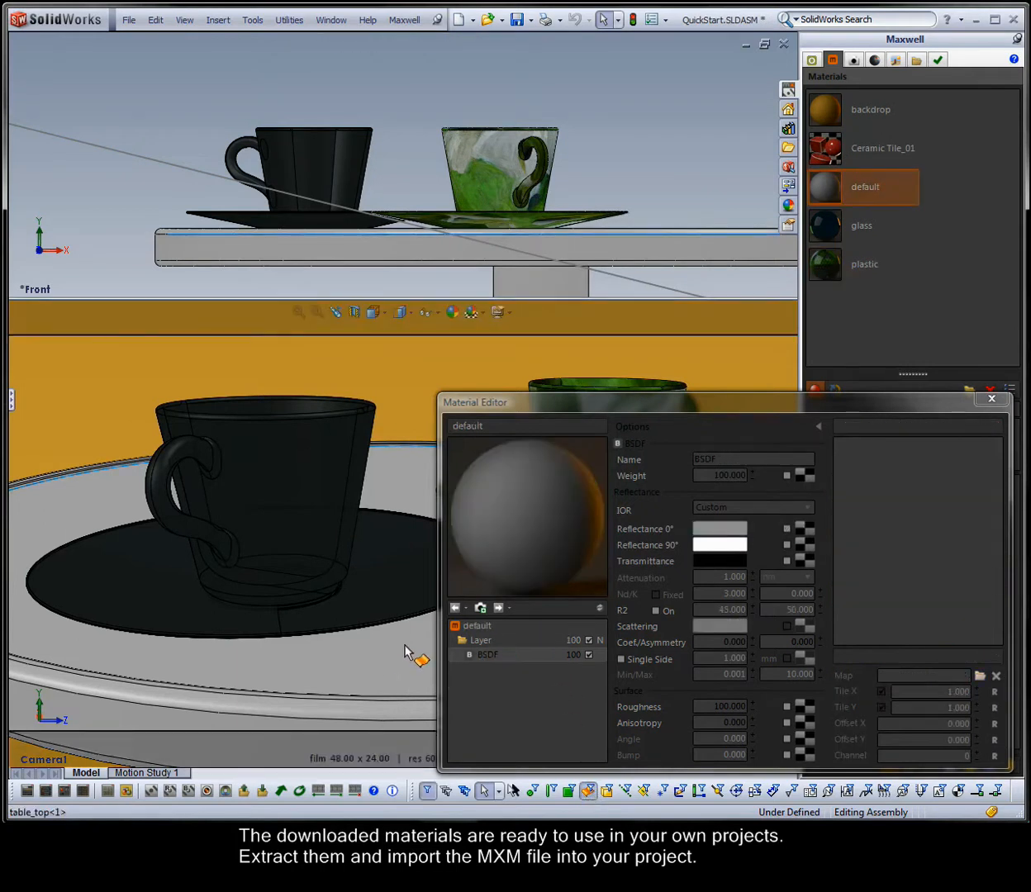
pyautogui.moveTo(826, 155); pyautogui.dragTo(409, 672)
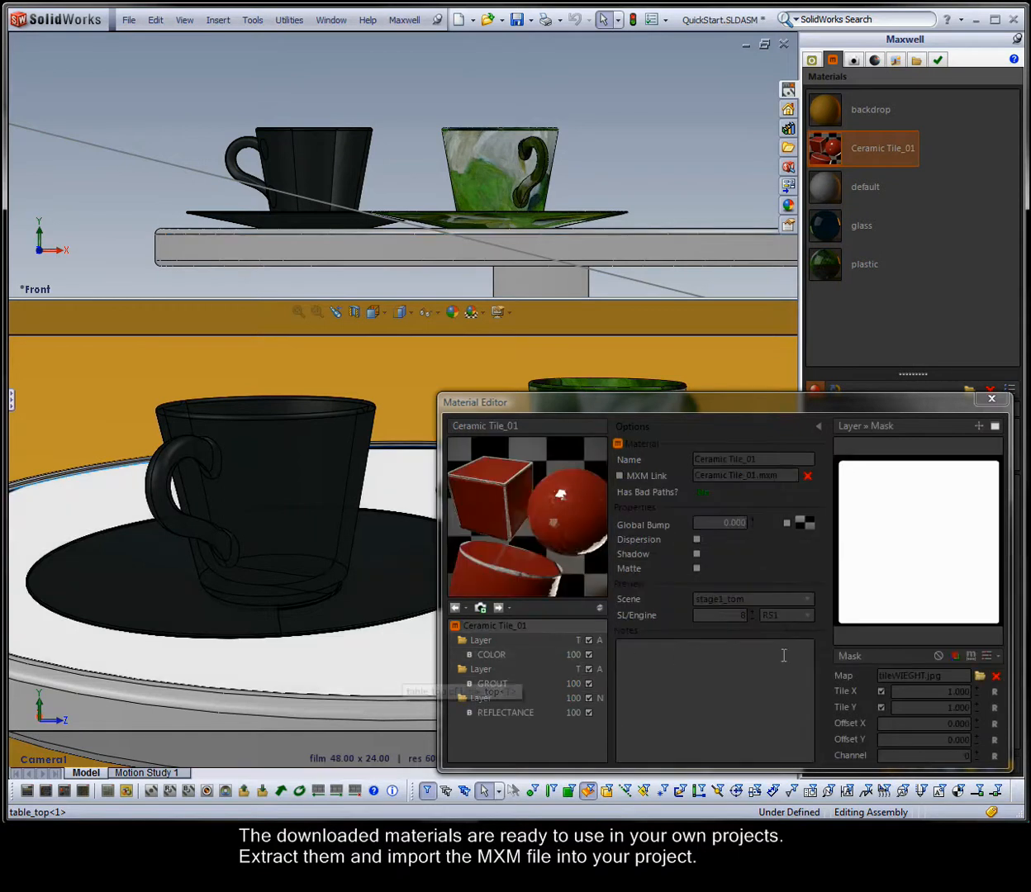
# Step: Set Tile X and Tile Y of the Ceramic Tile_01 mask texture to 20
pyautogui.click(922, 690)
pyautogui.doubleClick(923, 691)
pyautogui.write('20')
pyautogui.click(922, 709)
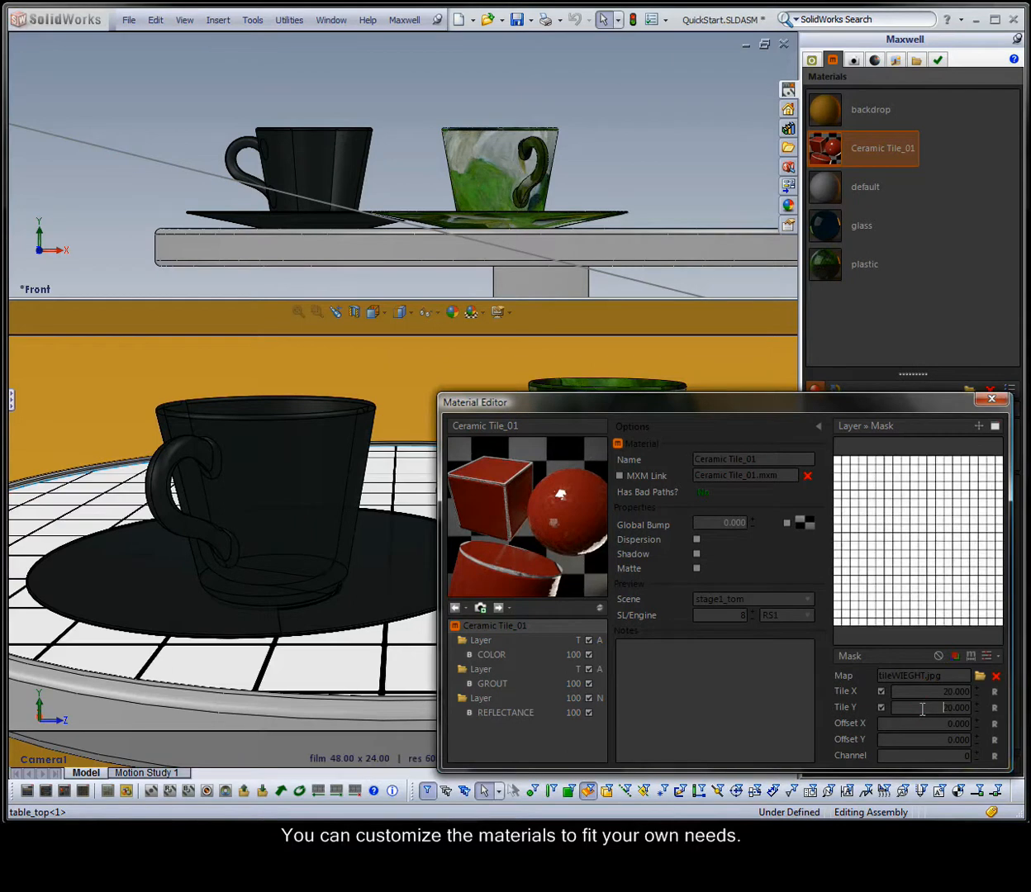
# Step: Rotate the texture on the table_top body to 45 degrees in its Maxwell object properties
pyautogui.click(814, 63)
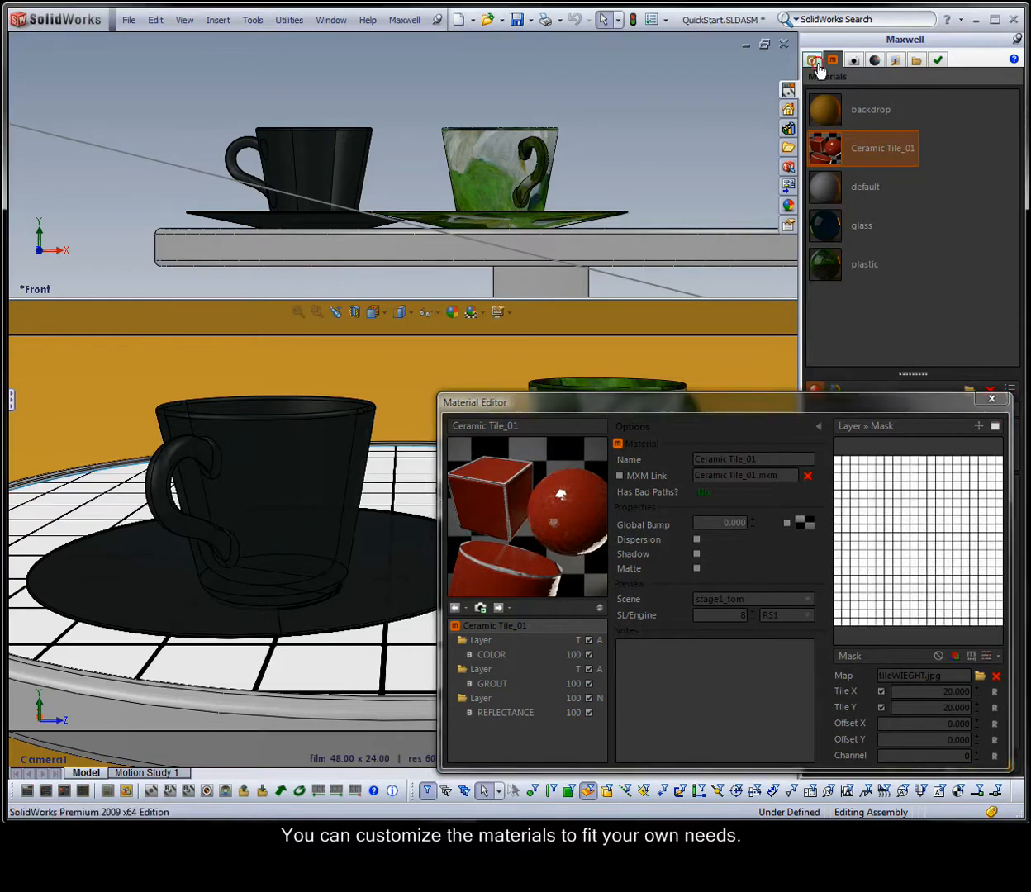
pyautogui.click(428, 643)
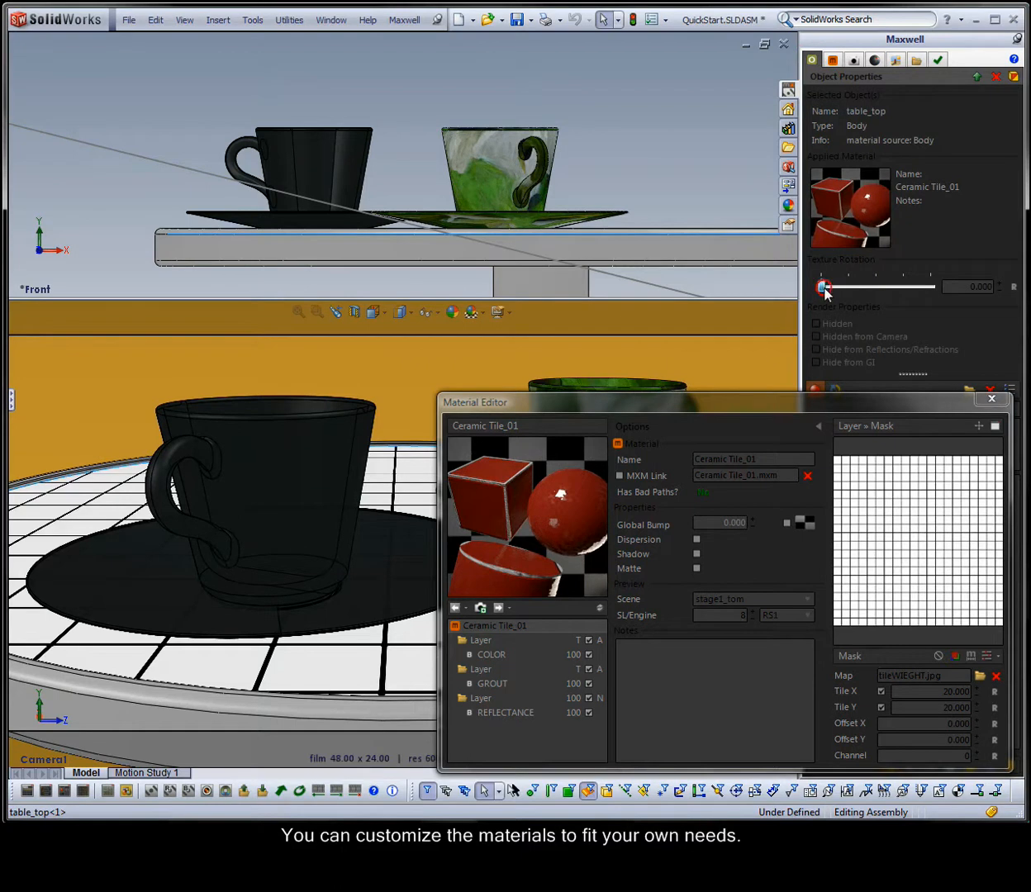
pyautogui.moveTo(820, 288); pyautogui.dragTo(835, 291)
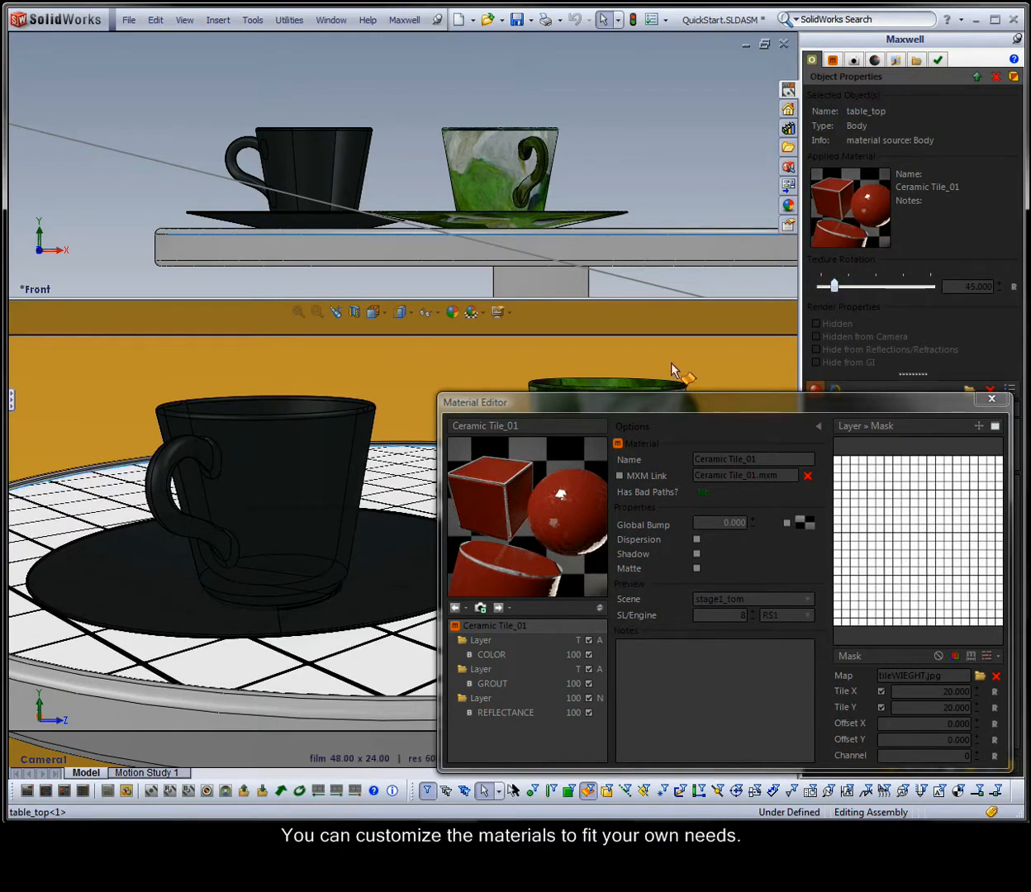
# Step: Test-render the scene with the ceramic tile table top, stop the render and close Maxwell Render
pyautogui.click(151, 793)
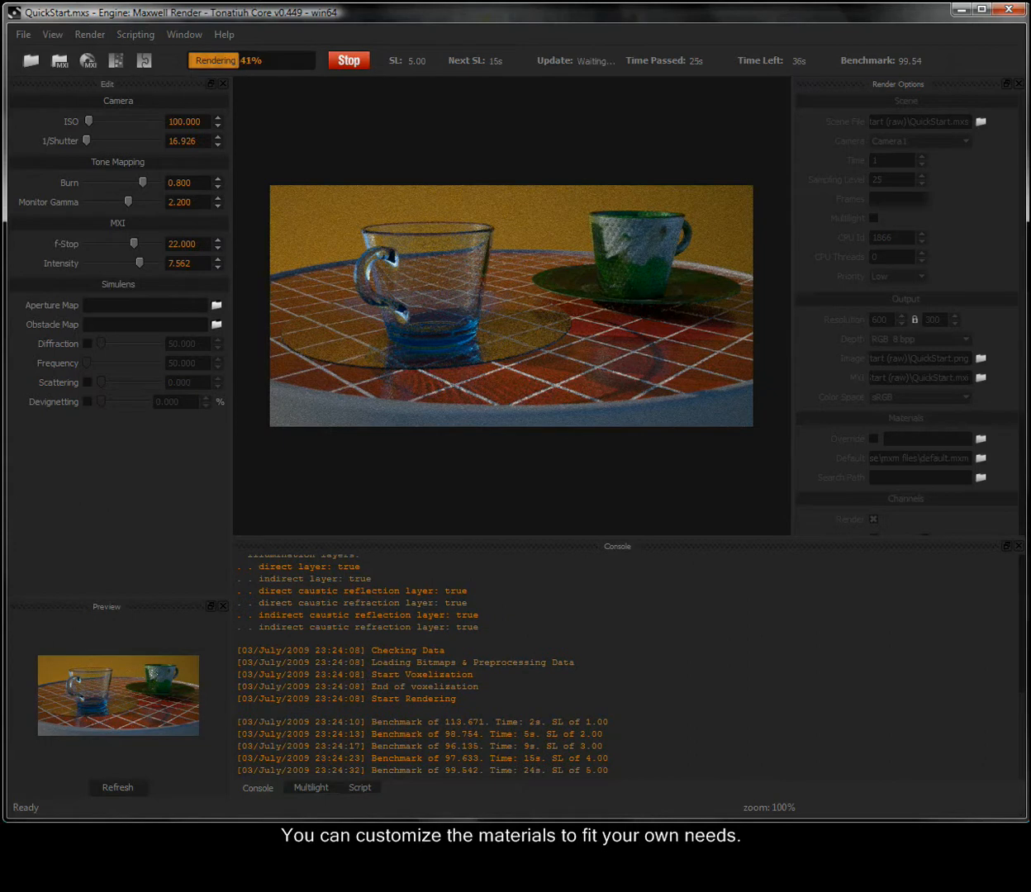
pyautogui.click(349, 60)
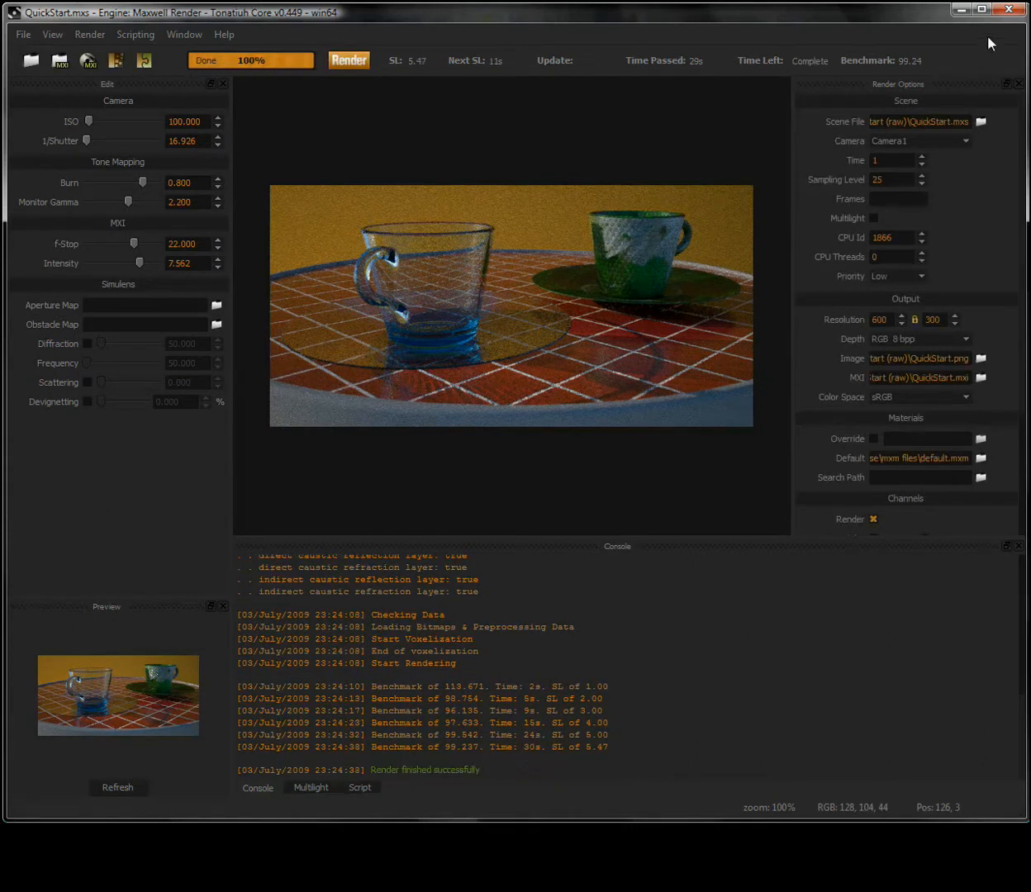
pyautogui.click(1008, 10)
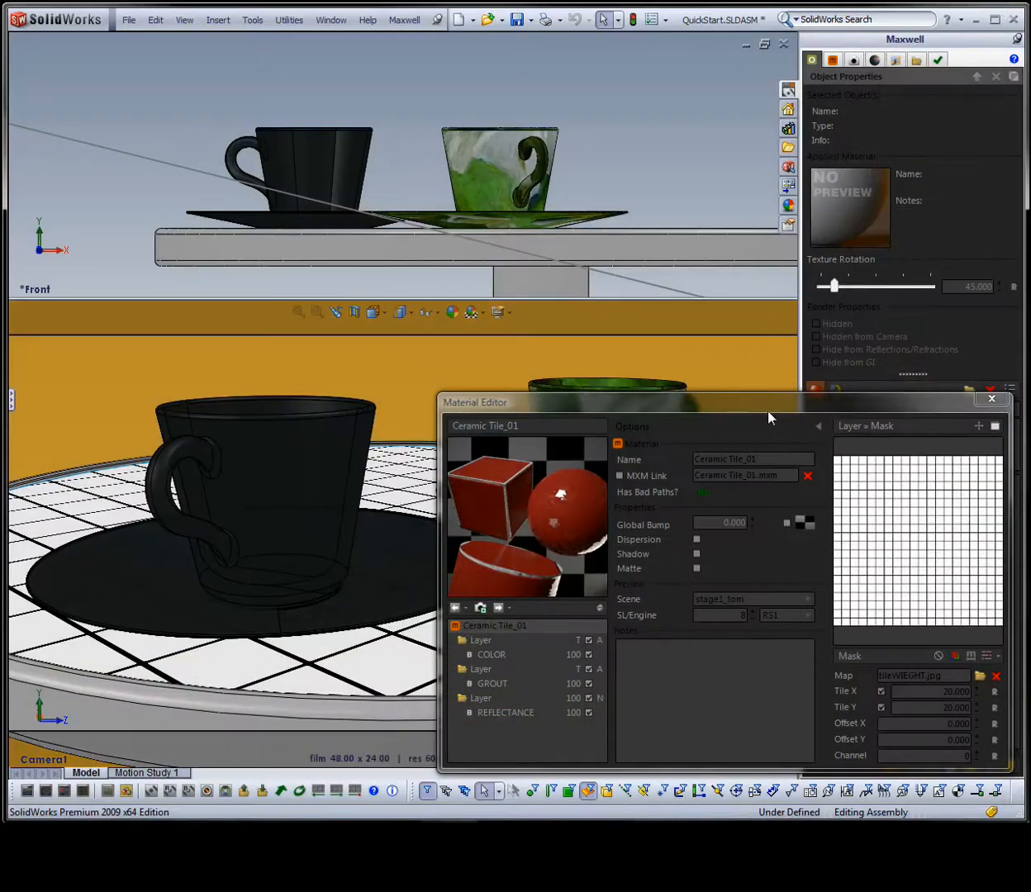
# Step: Reset the table_top body's texture rotation and remove the Ceramic Tile_01 material from it
pyautogui.moveTo(452, 673); pyautogui.dragTo(345, 667)
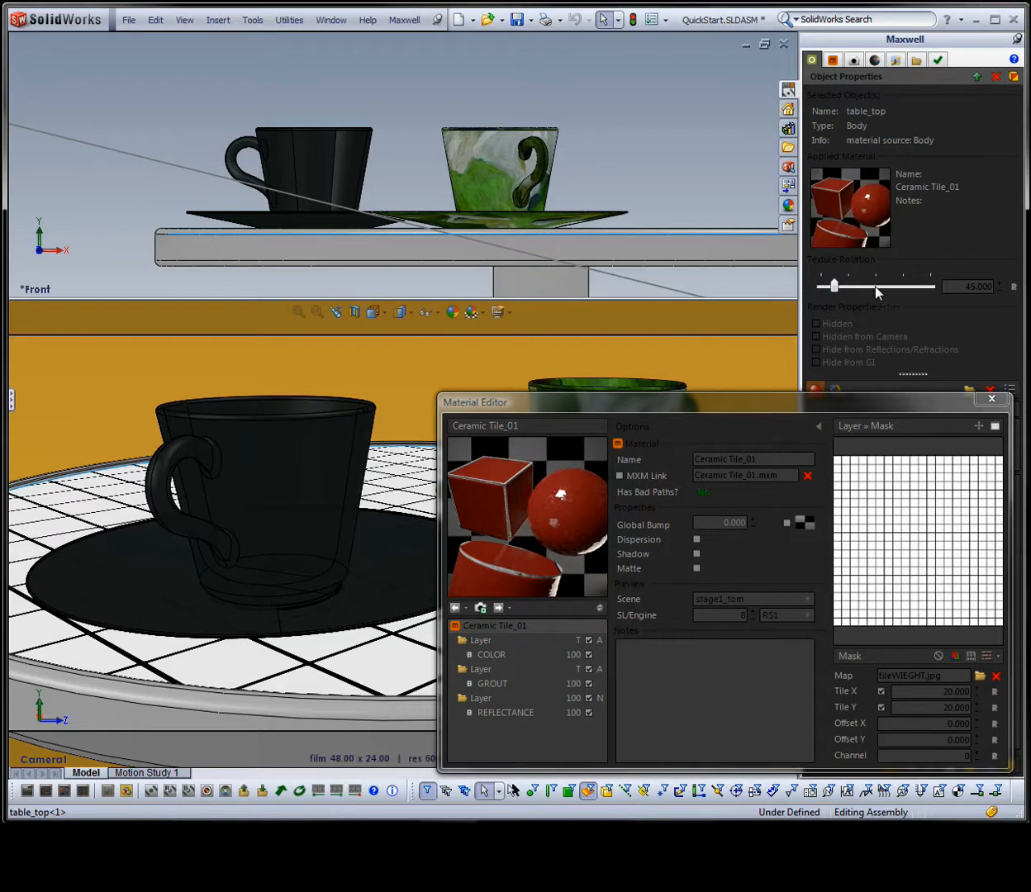
pyautogui.click(1014, 286)
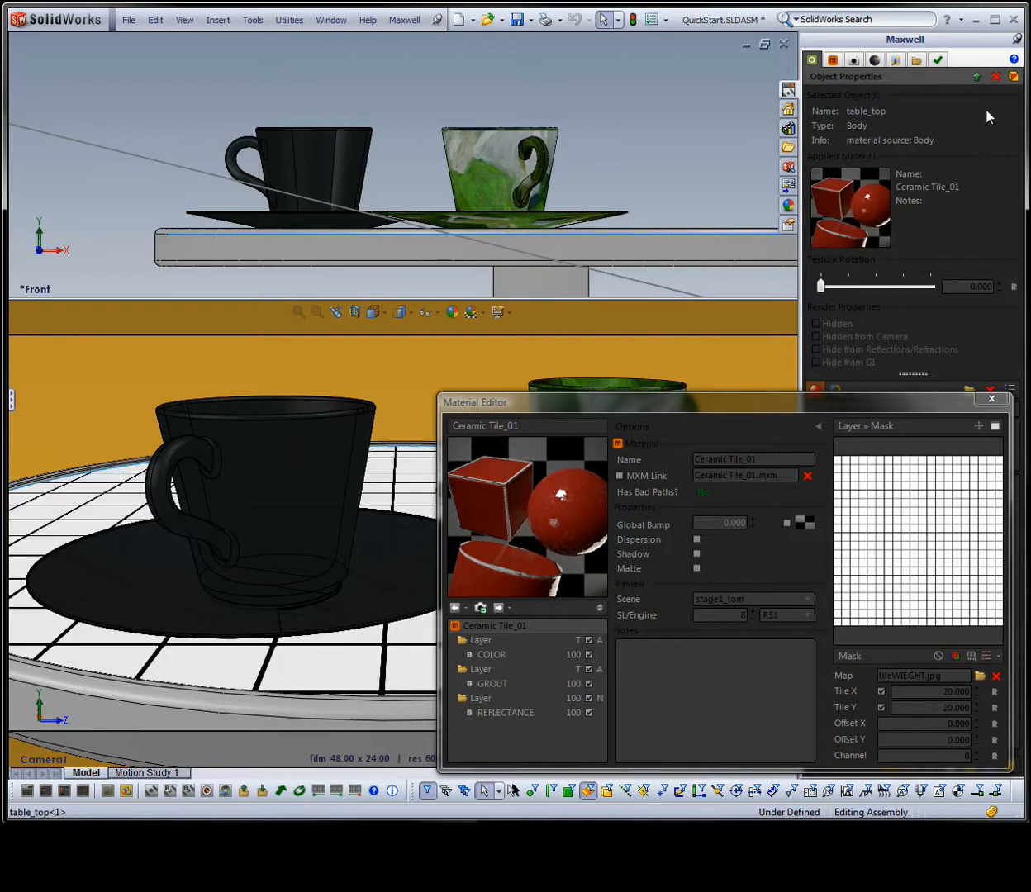
pyautogui.click(995, 76)
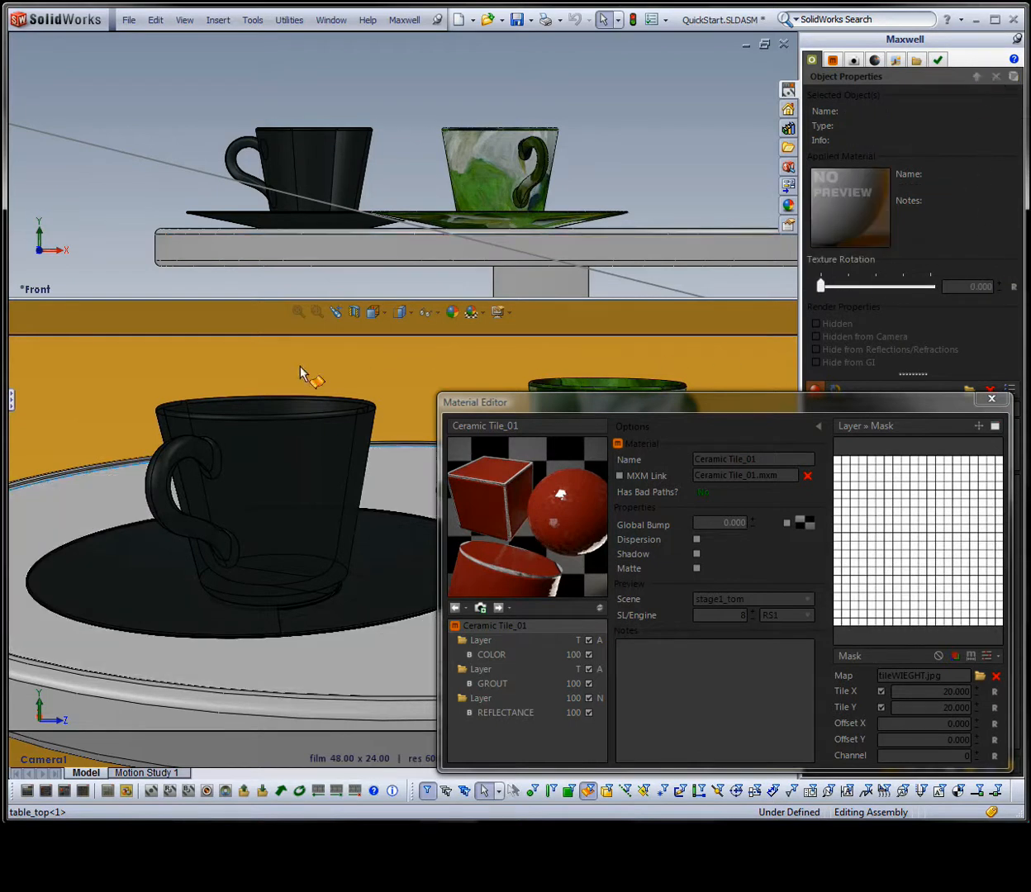
# Step: Remove the applied materials from both cup components and both saucer components together
pyautogui.click(12, 401)
pyautogui.click(38, 215)
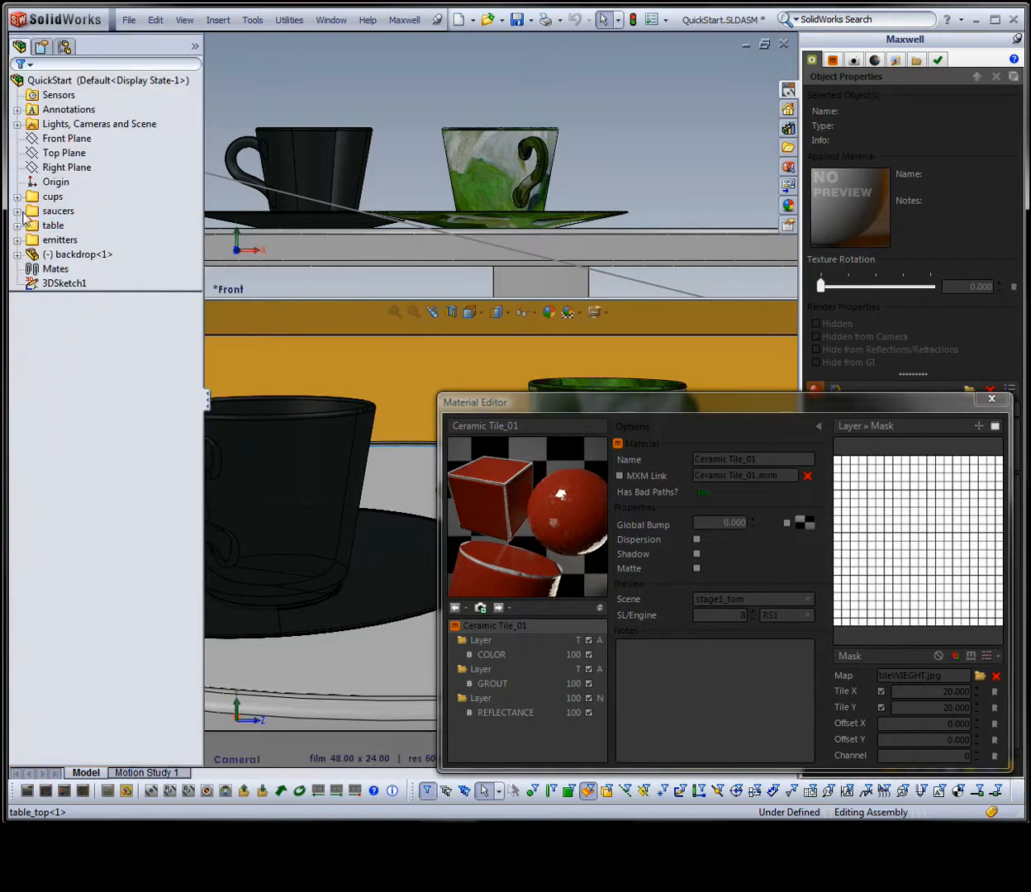
pyautogui.click(17, 211)
pyautogui.click(17, 197)
pyautogui.click(83, 211)
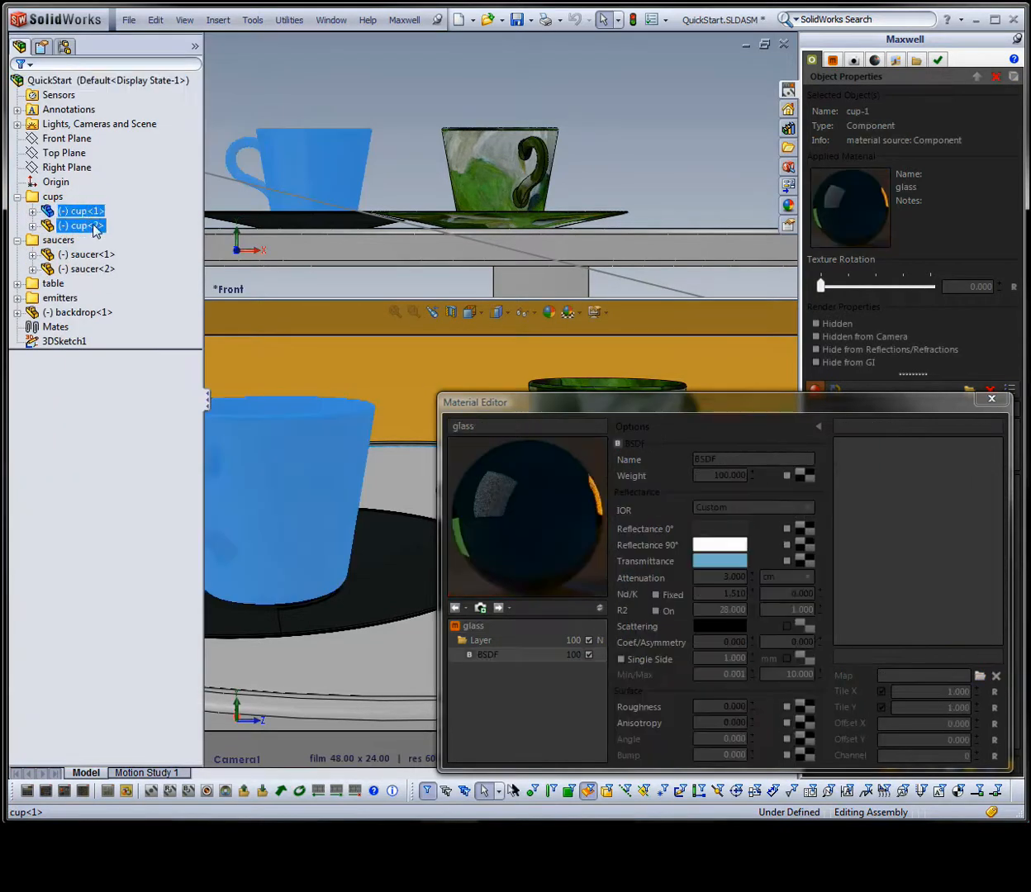
pyautogui.keyDown('ctrl'); pyautogui.click(82, 225); pyautogui.keyUp('ctrl')
pyautogui.keyDown('ctrl'); pyautogui.click(83, 254); pyautogui.keyUp('ctrl')
pyautogui.keyDown('ctrl'); pyautogui.click(87, 269); pyautogui.keyUp('ctrl')
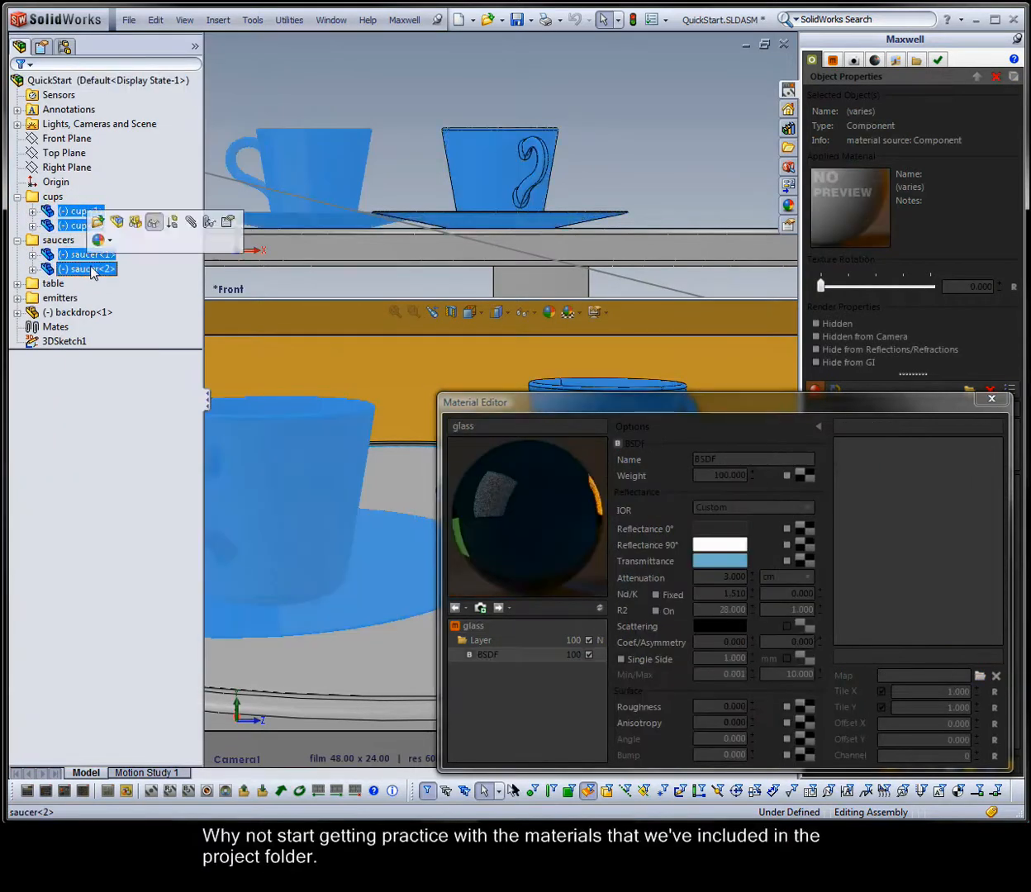
pyautogui.click(995, 77)
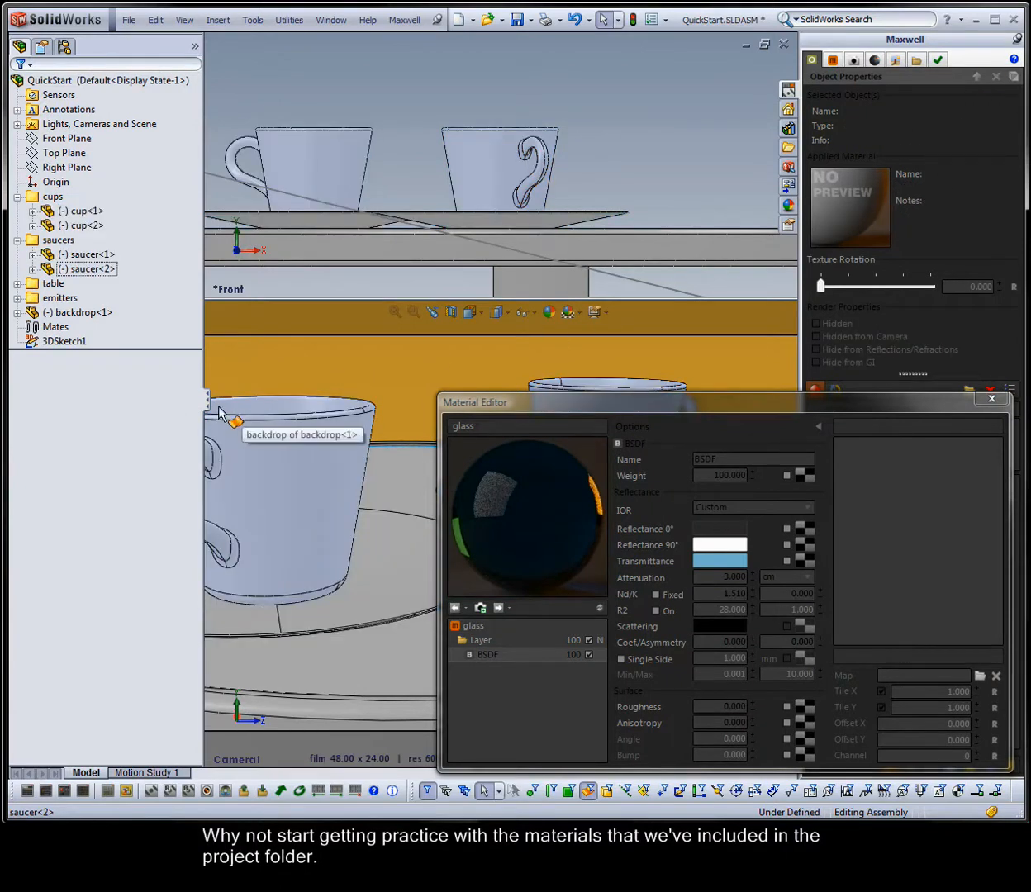
pyautogui.click(208, 399)
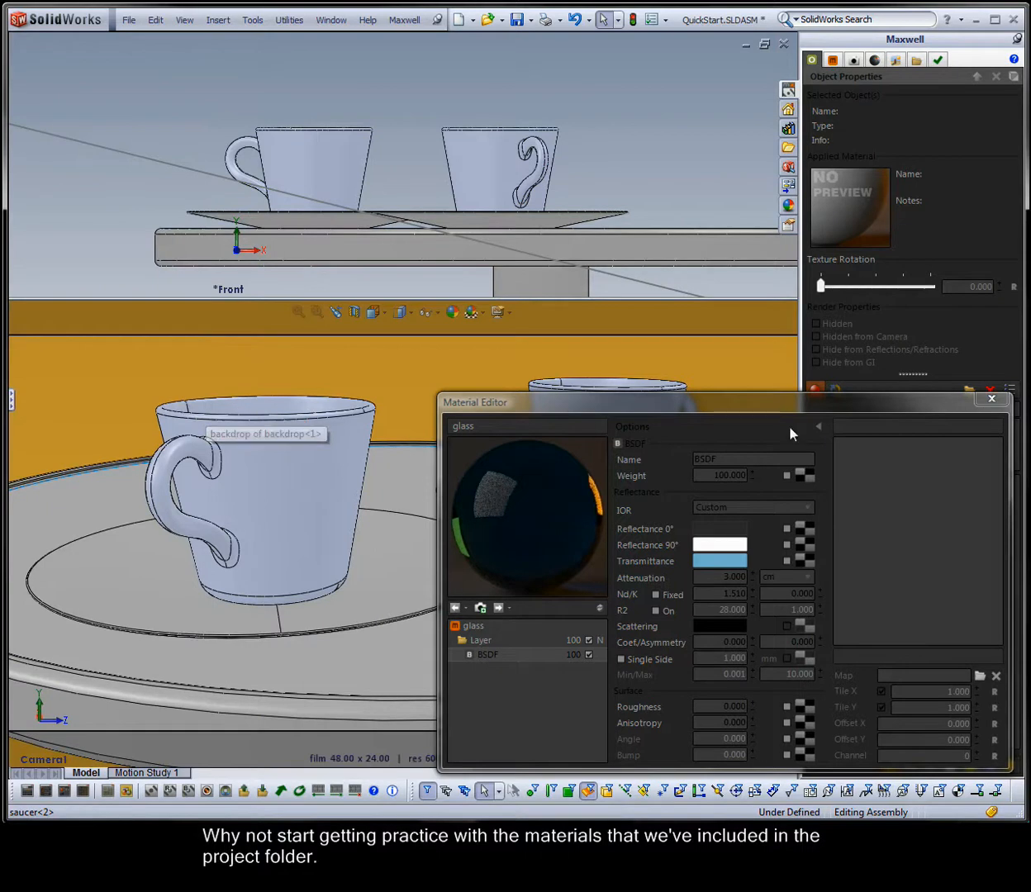
# Step: Add brushed_alu, concentric_sheetmetal, cups, cups_texture and cup_plates from the QuickStart (raw) folder to the scene materials
pyautogui.click(991, 399)
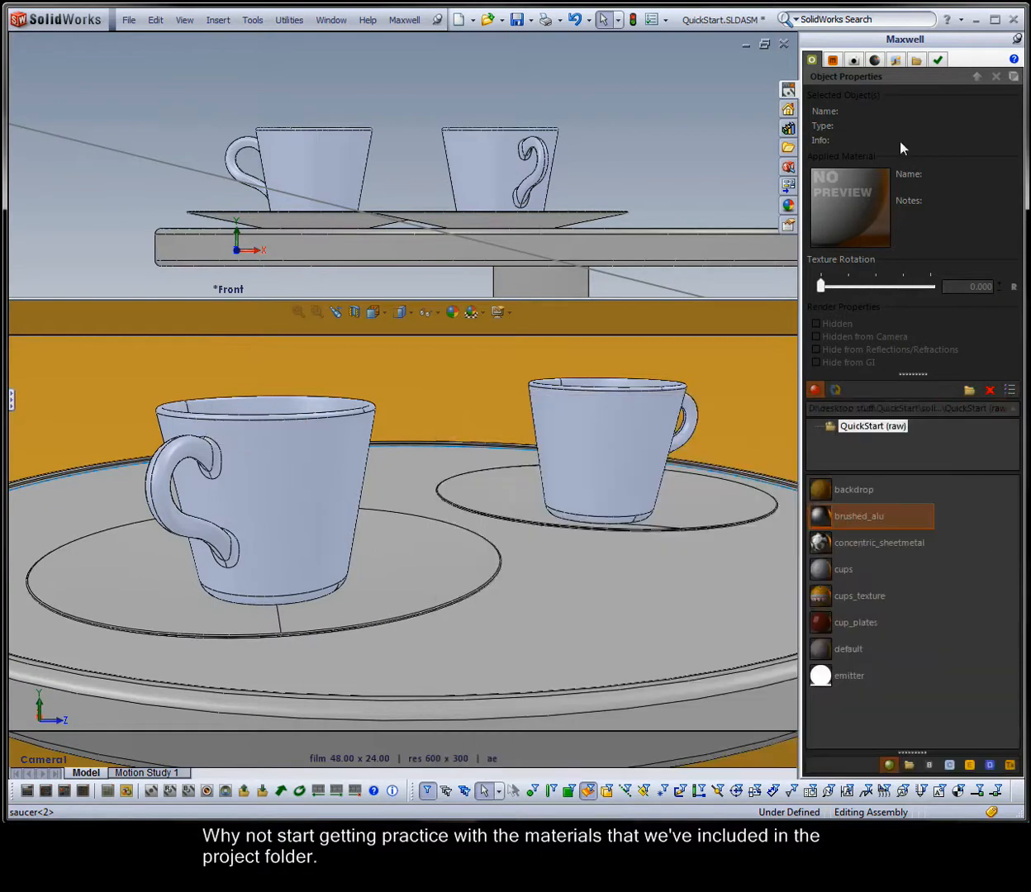
pyautogui.click(833, 61)
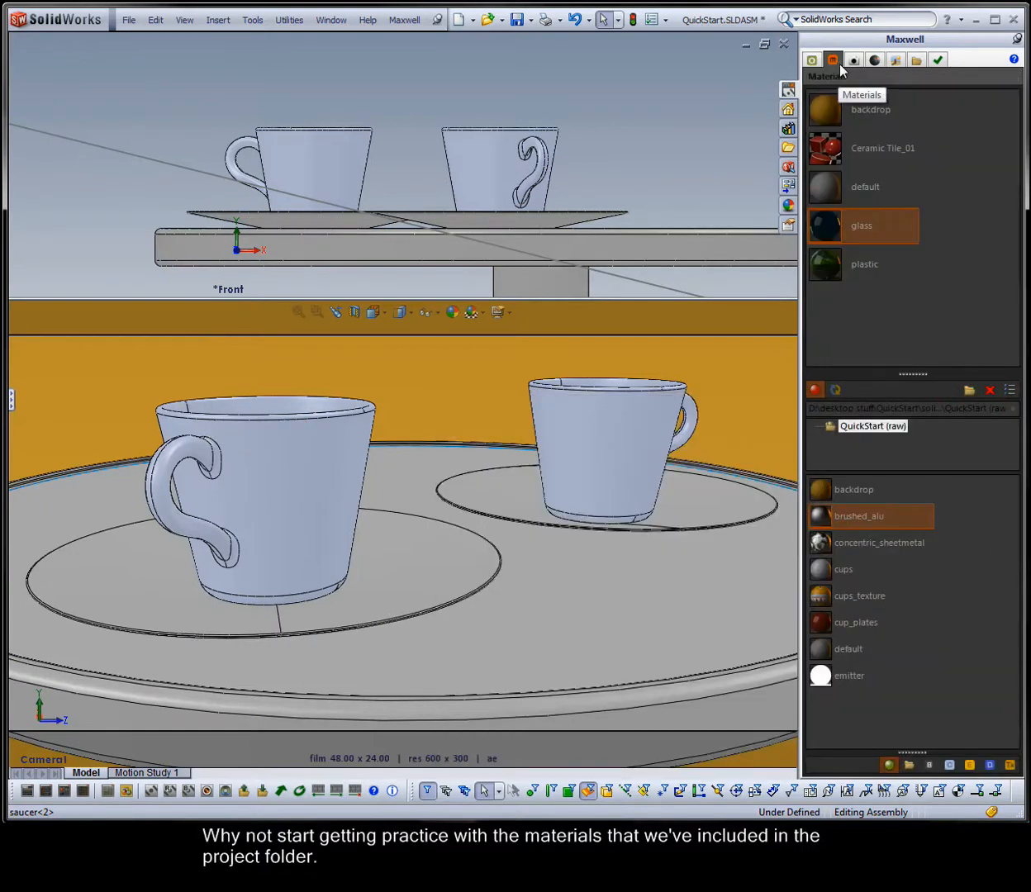
pyautogui.moveTo(903, 527)
pyautogui.mouseDown()
pyautogui.moveTo(814, 615)
pyautogui.moveTo(867, 603)
pyautogui.mouseUp()
pyautogui.moveTo(831, 518); pyautogui.dragTo(858, 308)
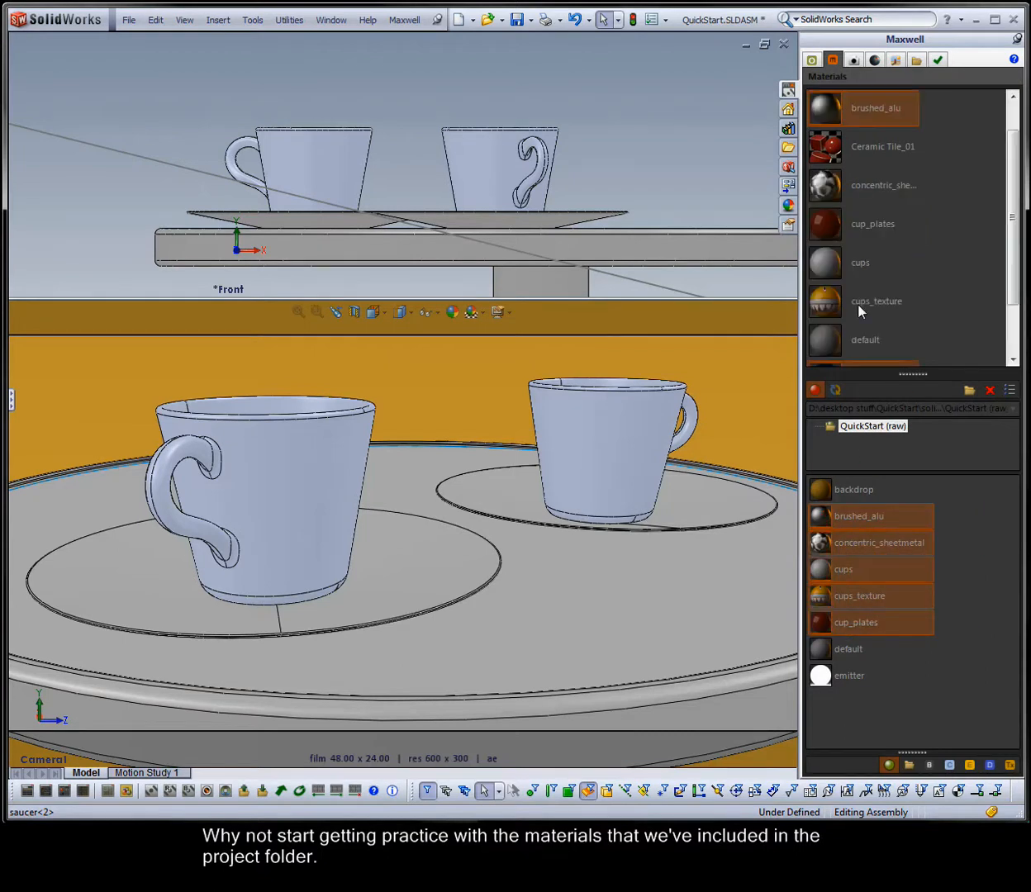
# Step: Apply concentric_sheetmetal to the table_top body and set its angle texture's Tile X and Tile Y to 20
pyautogui.click(686, 602)
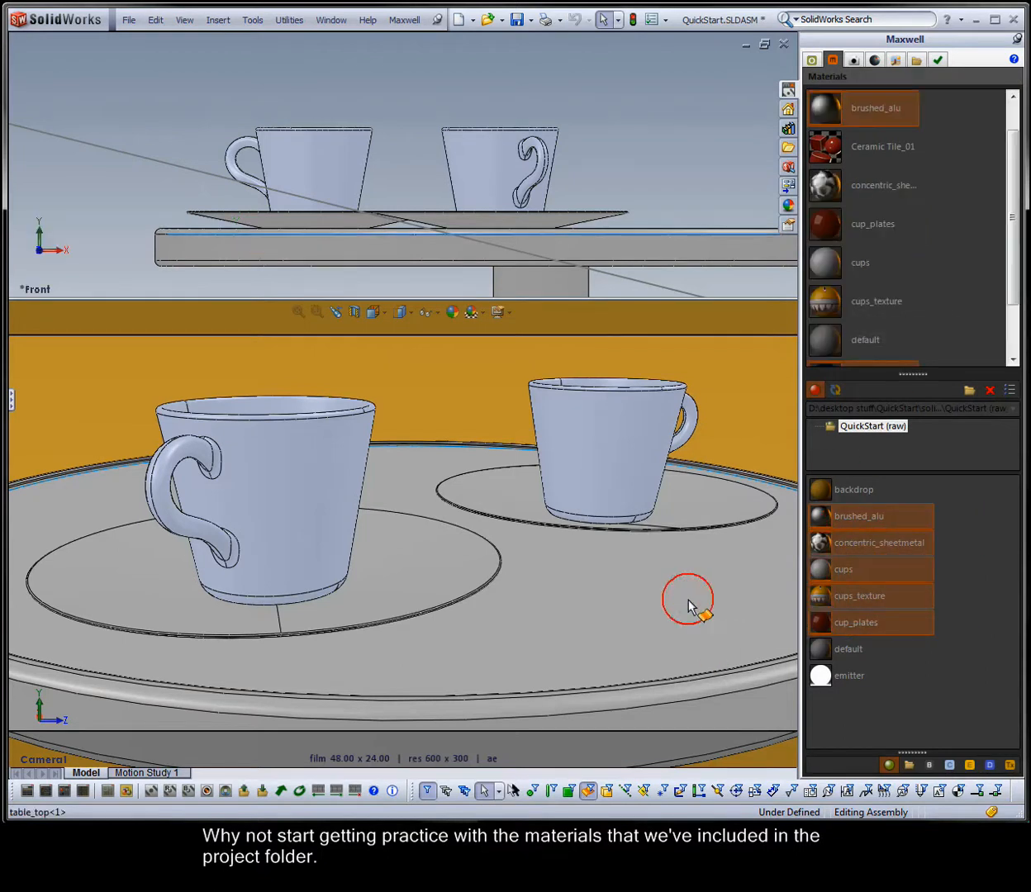
pyautogui.moveTo(826, 185); pyautogui.dragTo(674, 594)
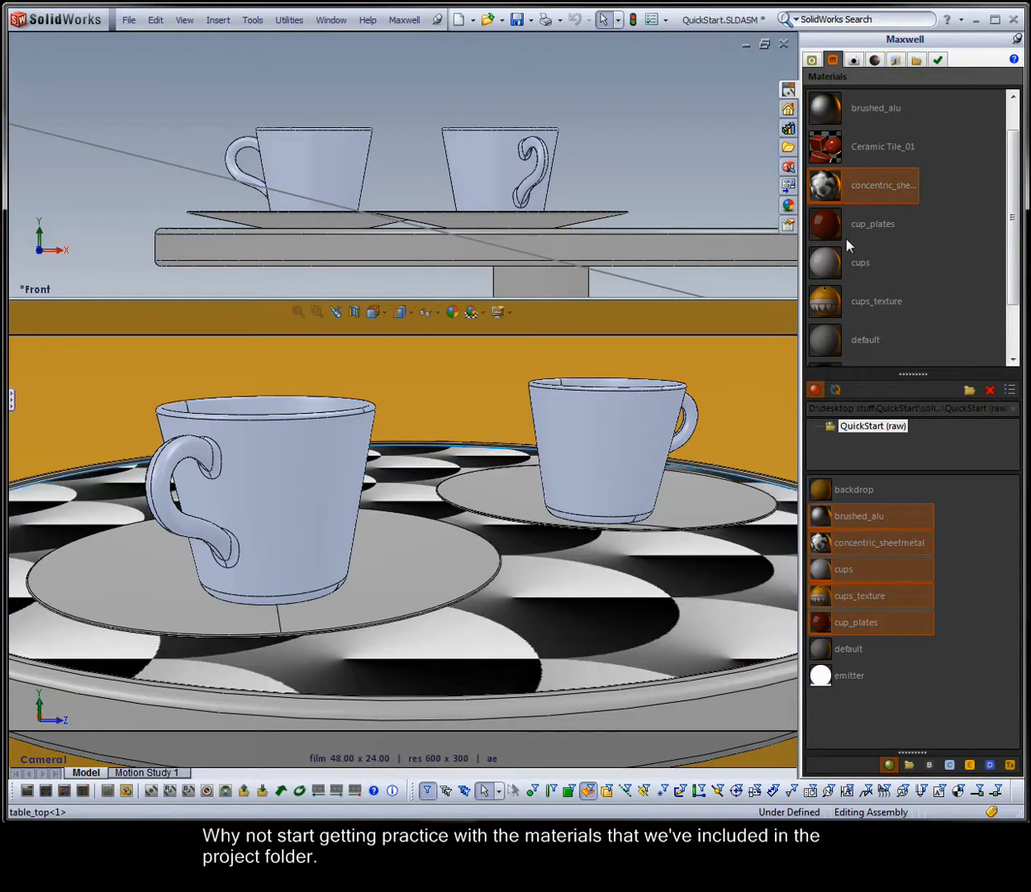
pyautogui.doubleClick(826, 187)
pyautogui.click(930, 692)
pyautogui.write('20')
pyautogui.press('Return')
pyautogui.click(934, 708)
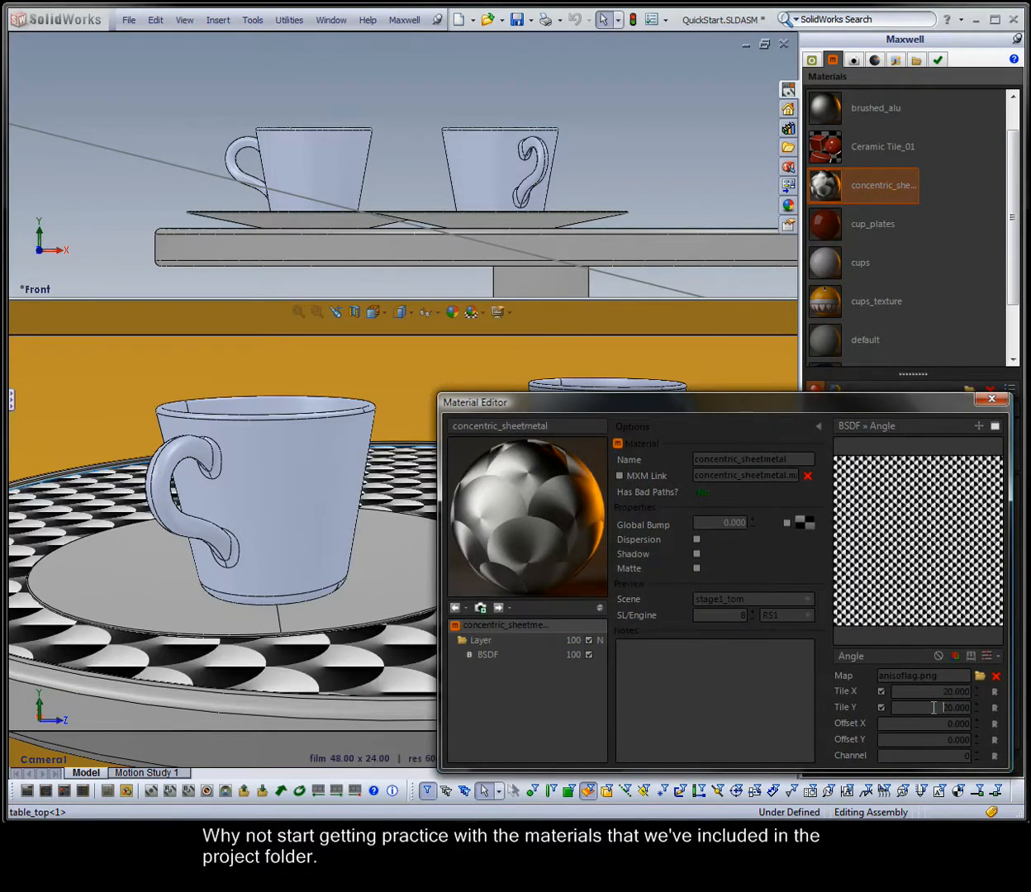
pyautogui.click(991, 399)
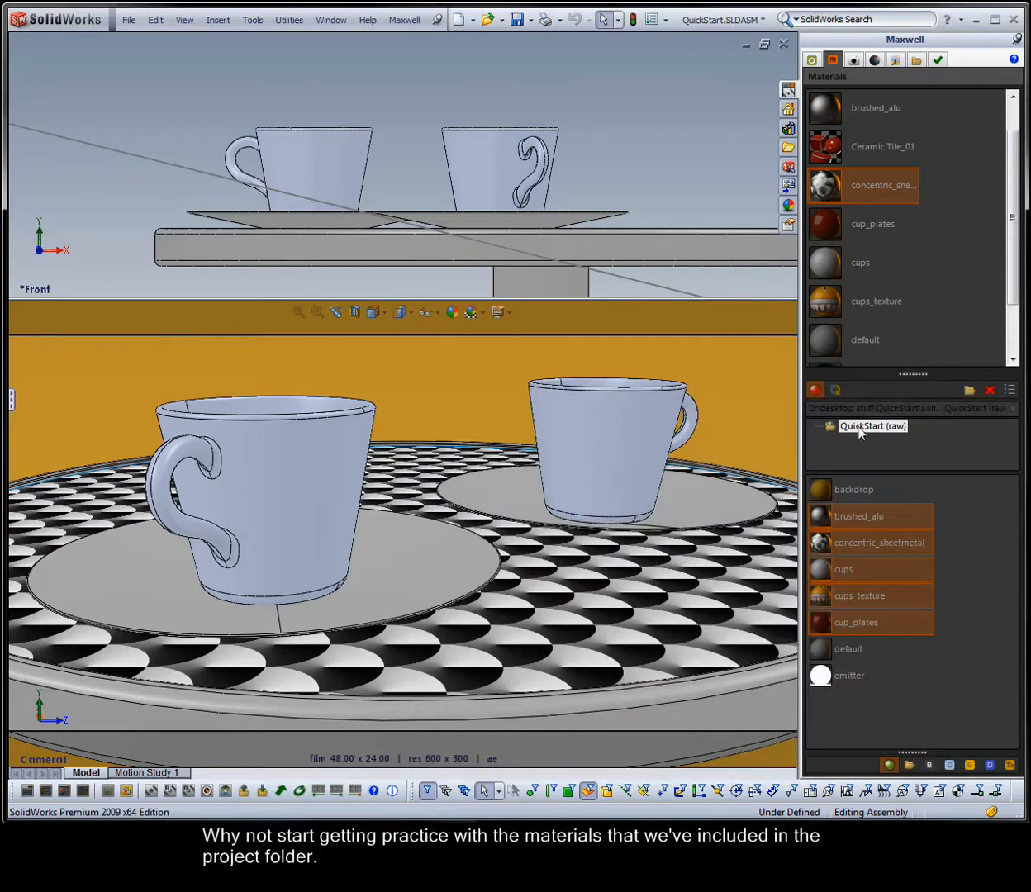
# Step: Apply brushed_alu to the table_rim component and set its roughness texture's Tile X and Tile Y to 20
pyautogui.click(751, 701)
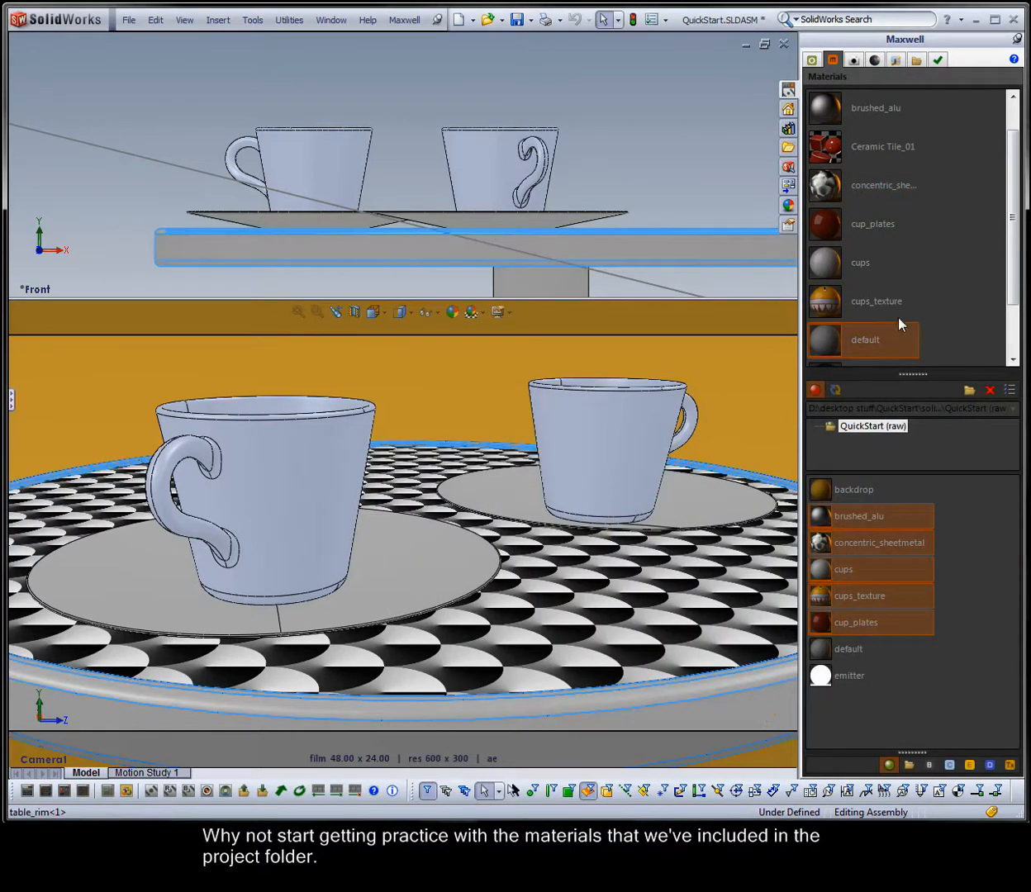
pyautogui.moveTo(824, 109)
pyautogui.mouseDown()
pyautogui.moveTo(823, 490)
pyautogui.moveTo(719, 665)
pyautogui.moveTo(730, 683)
pyautogui.mouseUp()
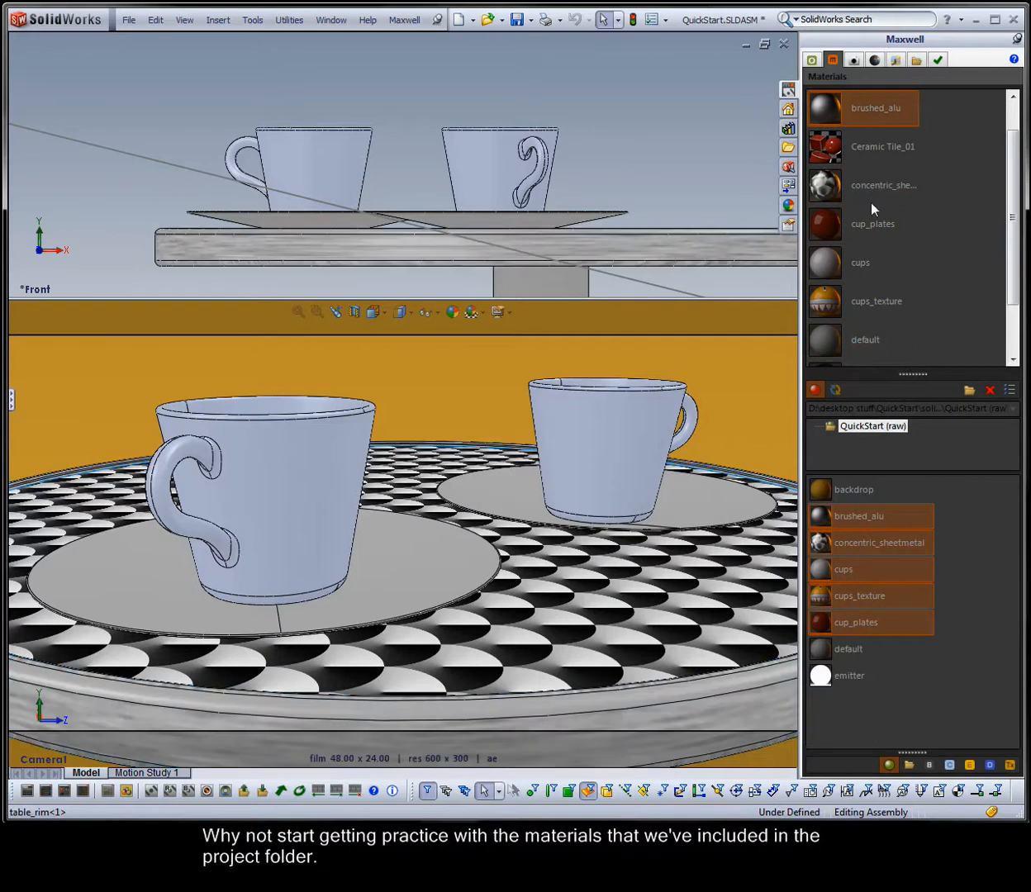
pyautogui.doubleClick(818, 114)
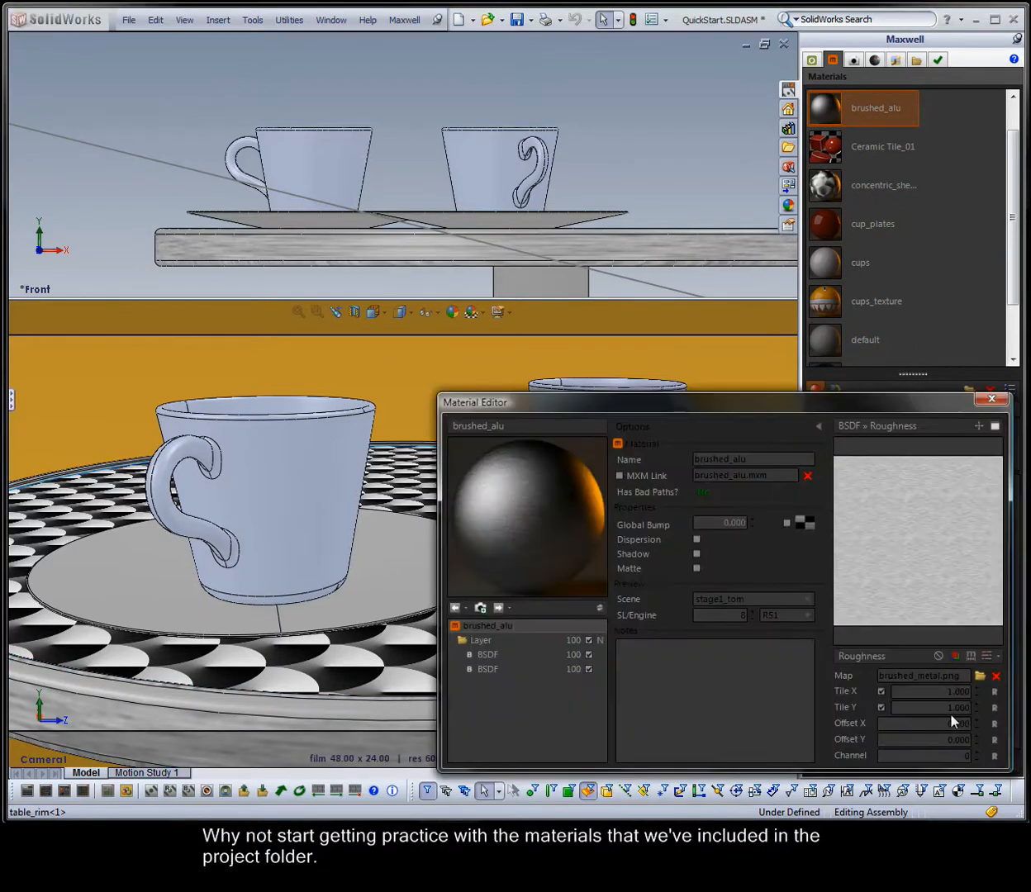
pyautogui.doubleClick(932, 691)
pyautogui.write('20')
pyautogui.click(930, 709)
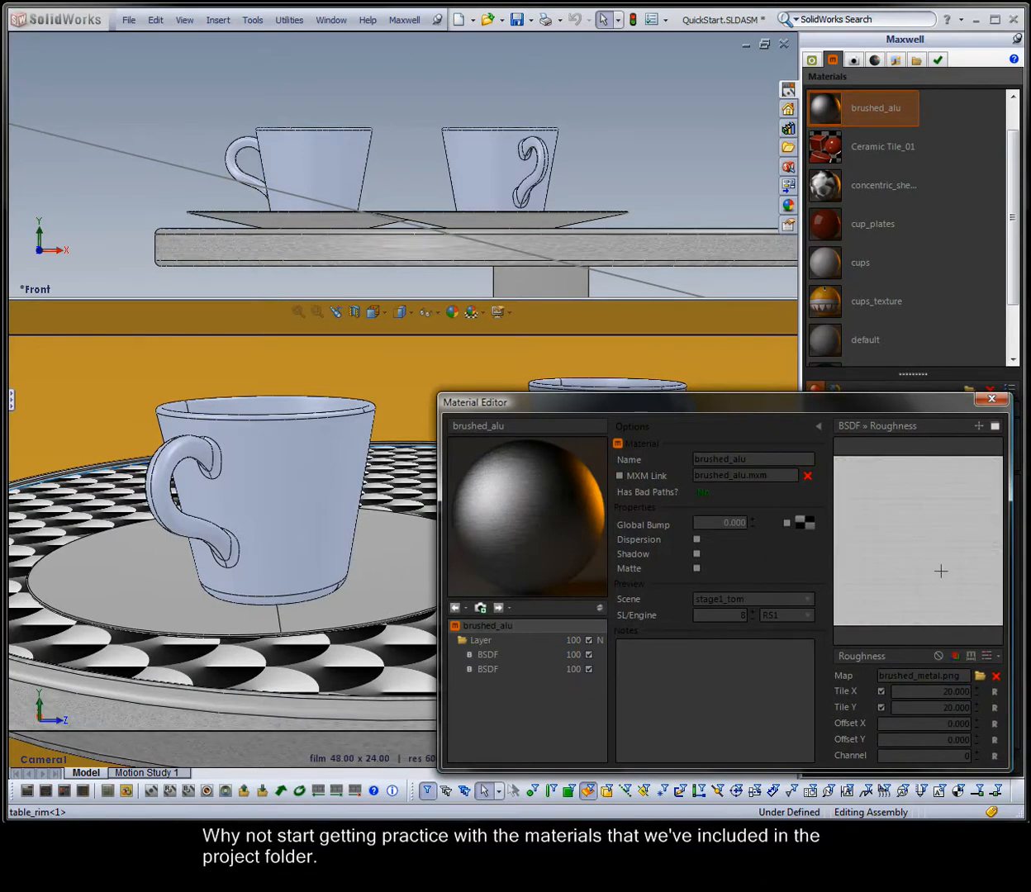
pyautogui.click(990, 400)
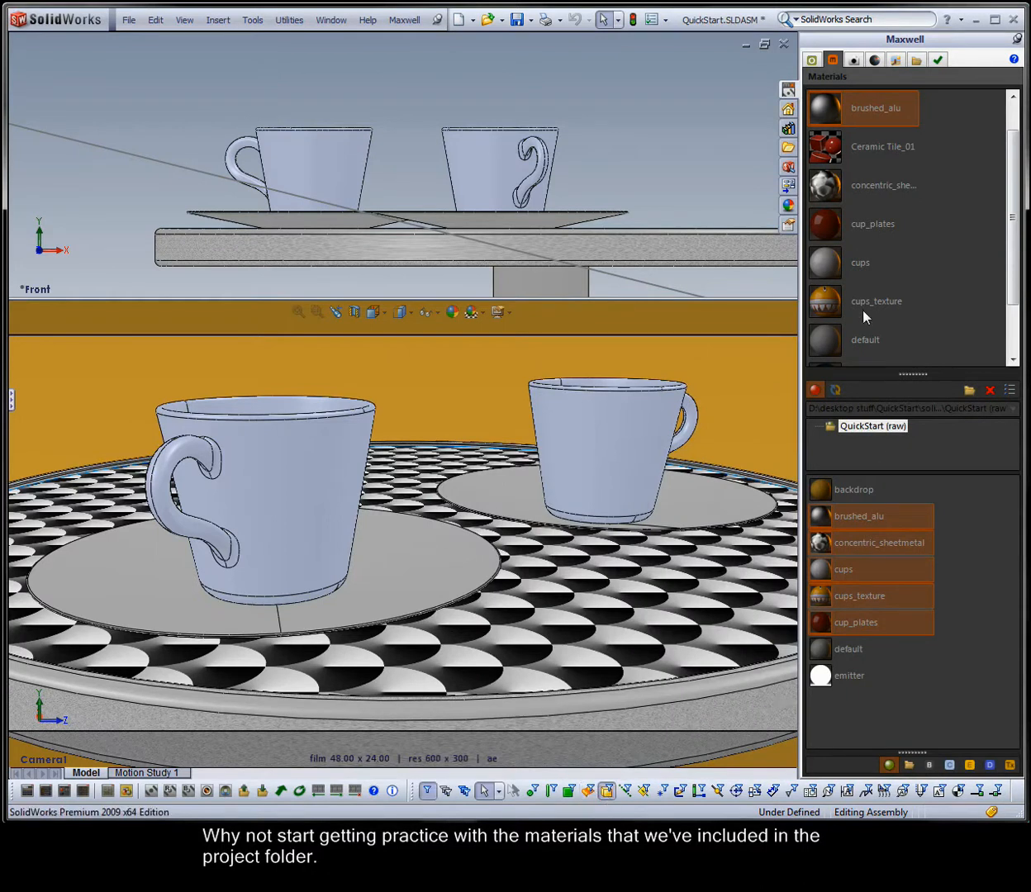
# Step: Apply the cup_plates material to the saucer components and the cups material to the cup components
pyautogui.keyDown('shift'); pyautogui.click(826, 232); pyautogui.keyUp('shift')
pyautogui.moveTo(826, 233); pyautogui.dragTo(695, 501)
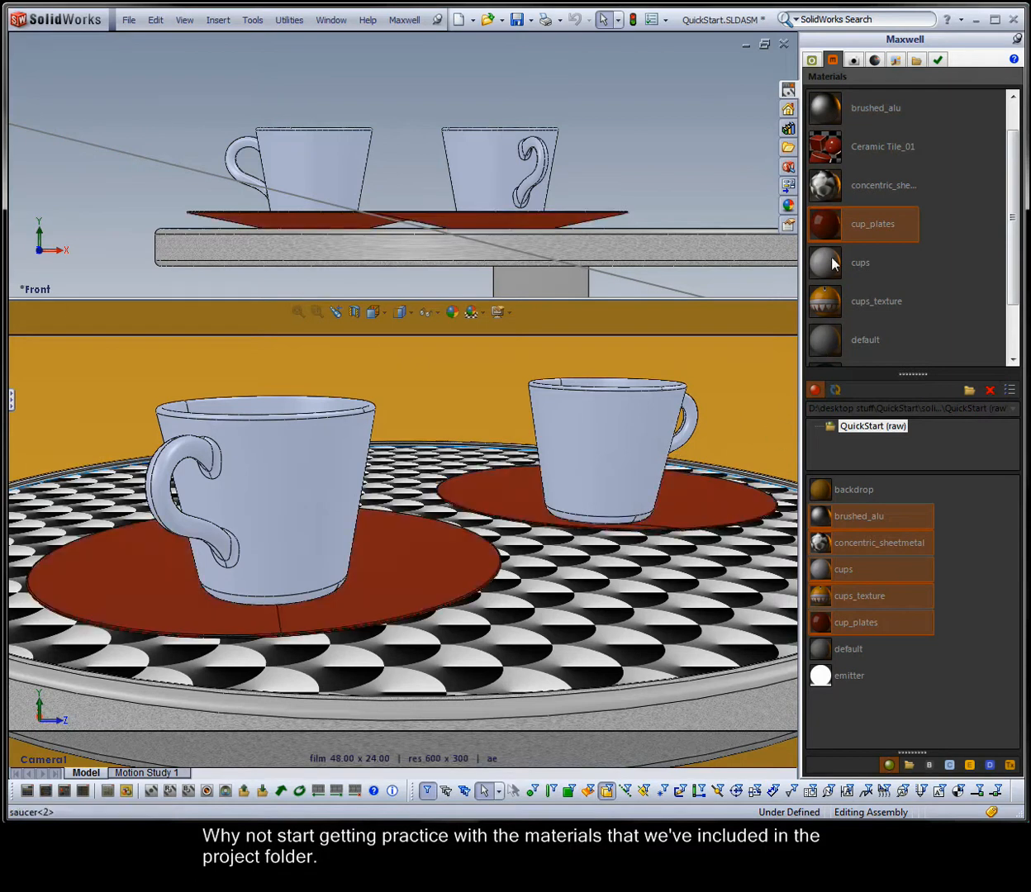
pyautogui.moveTo(814, 265); pyautogui.dragTo(618, 446)
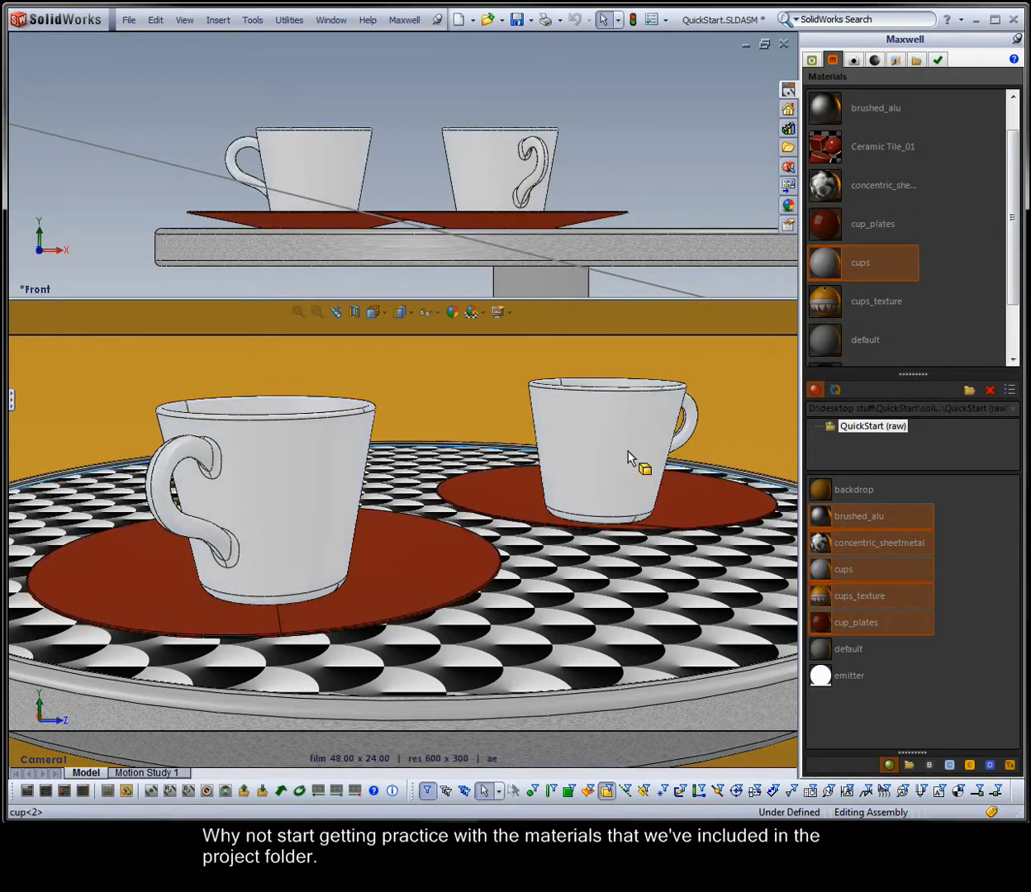
# Step: Assign the cup_plates material to all the handle faces of the front cup, using face-level selection
pyautogui.click(569, 790)
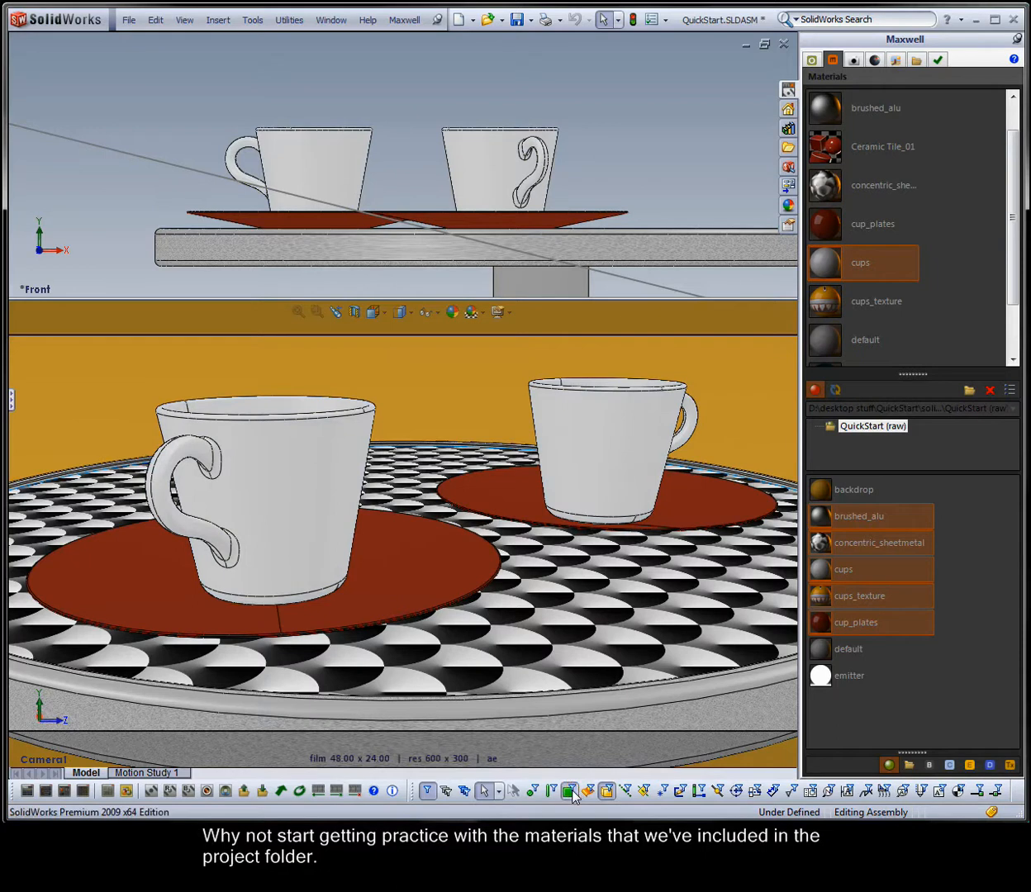
pyautogui.click(216, 468)
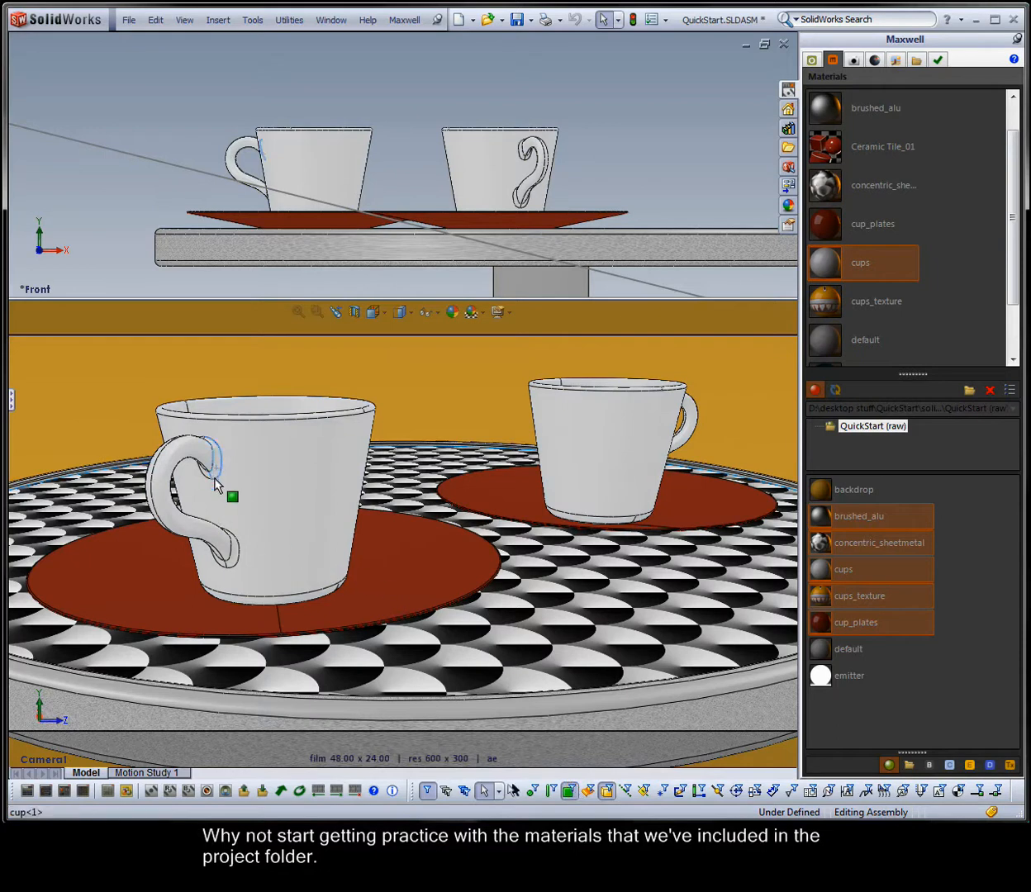
pyautogui.keyDown('ctrl'); pyautogui.click(171, 476); pyautogui.keyUp('ctrl')
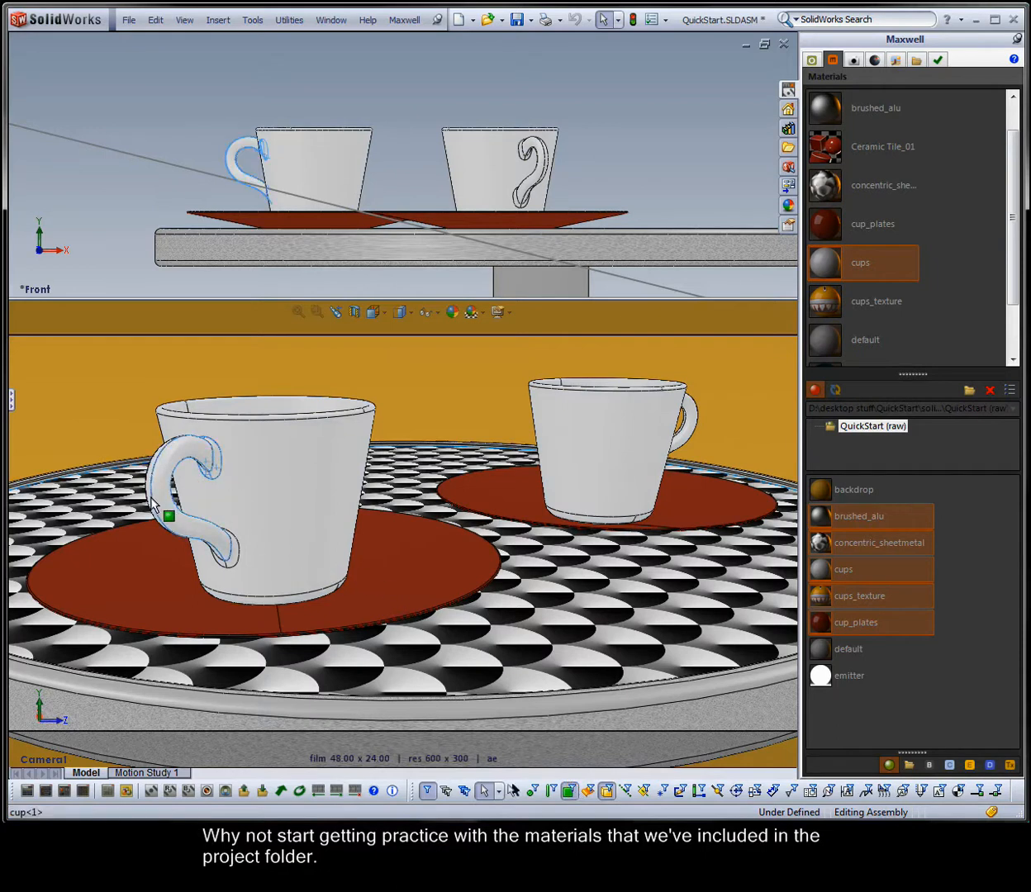
pyautogui.keyDown('ctrl'); pyautogui.click(149, 497); pyautogui.keyUp('ctrl')
pyautogui.keyDown('ctrl'); pyautogui.click(230, 561); pyautogui.keyUp('ctrl')
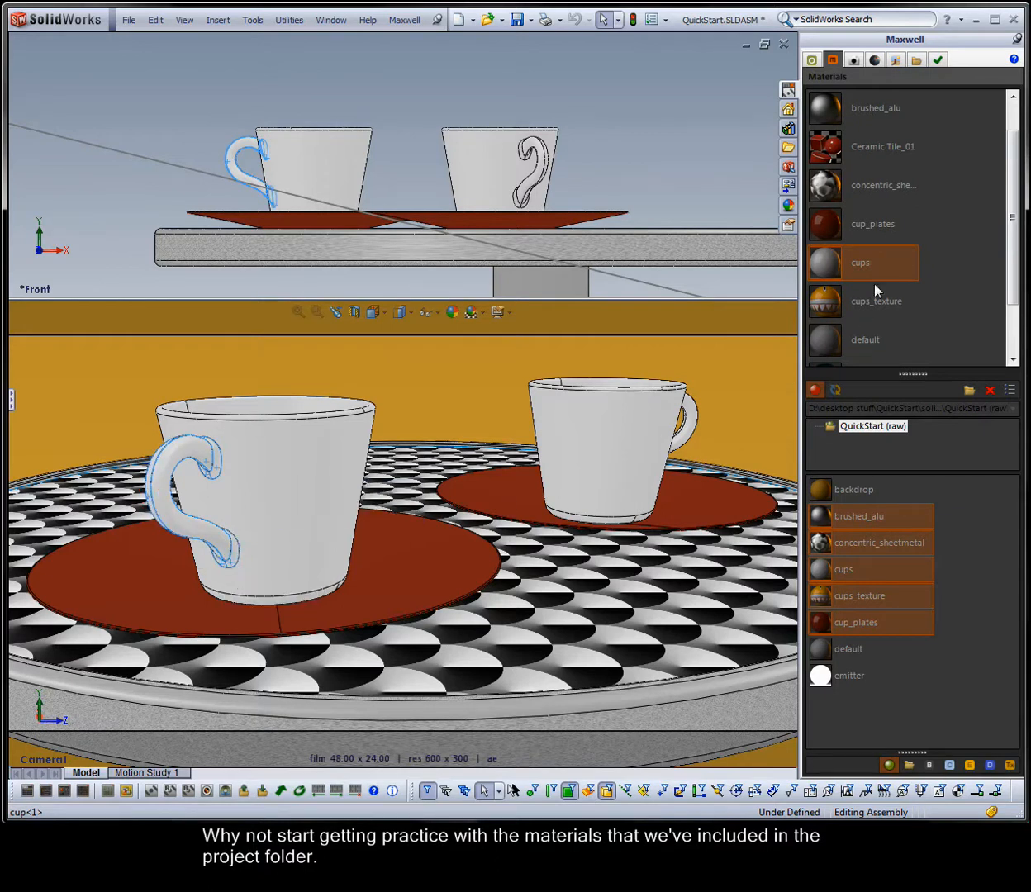
pyautogui.scroll(1, 834, 251)
pyautogui.rightClick(831, 254)
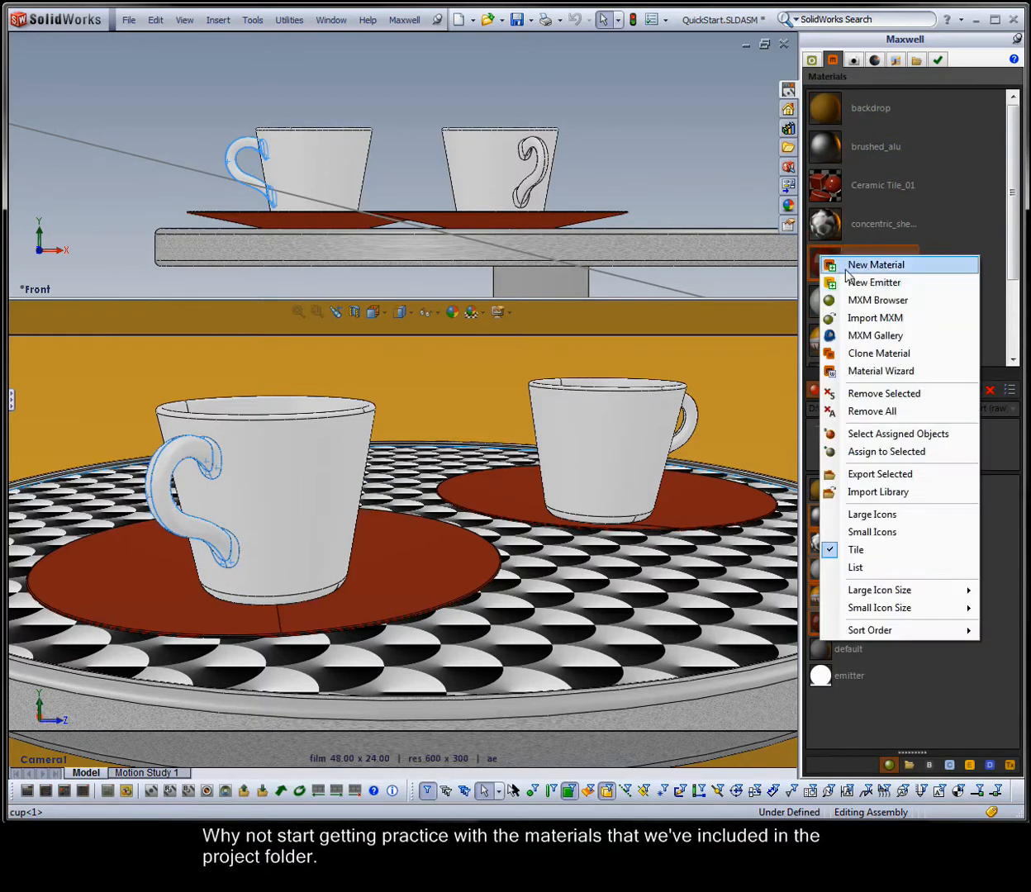
pyautogui.click(847, 451)
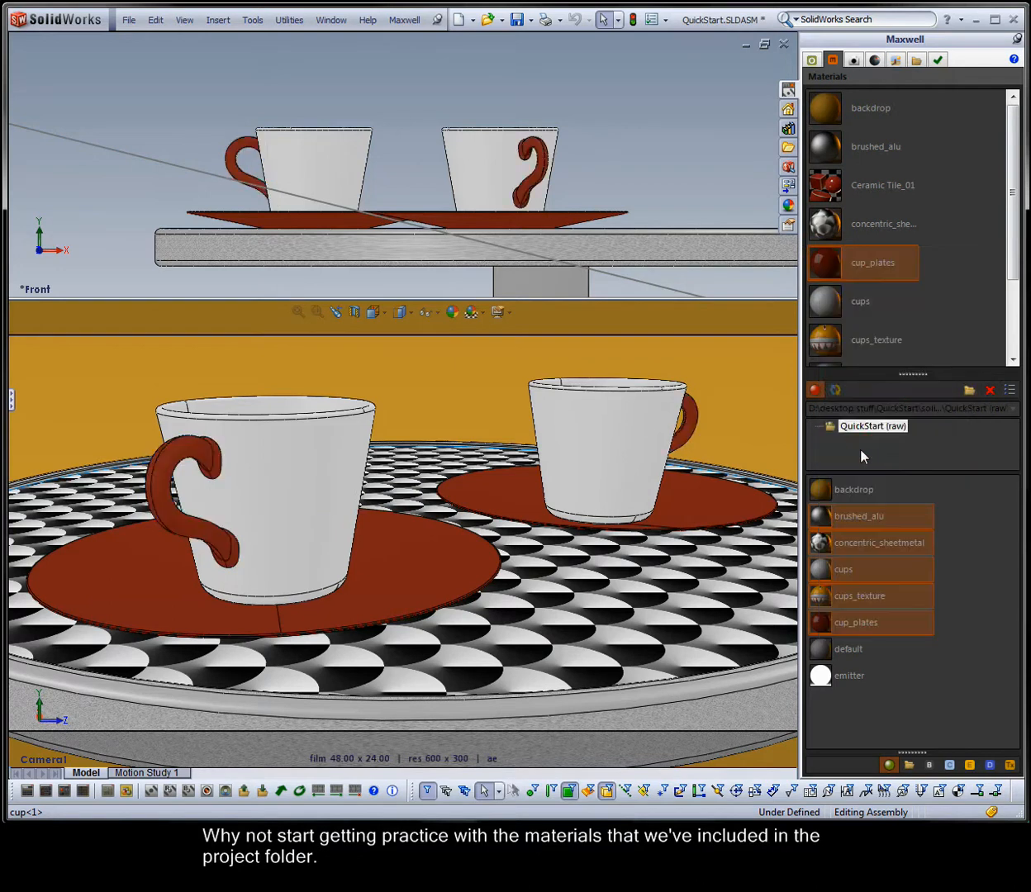
# Step: Assign the cups_texture material to the outer wall face of the front cup
pyautogui.click(267, 504)
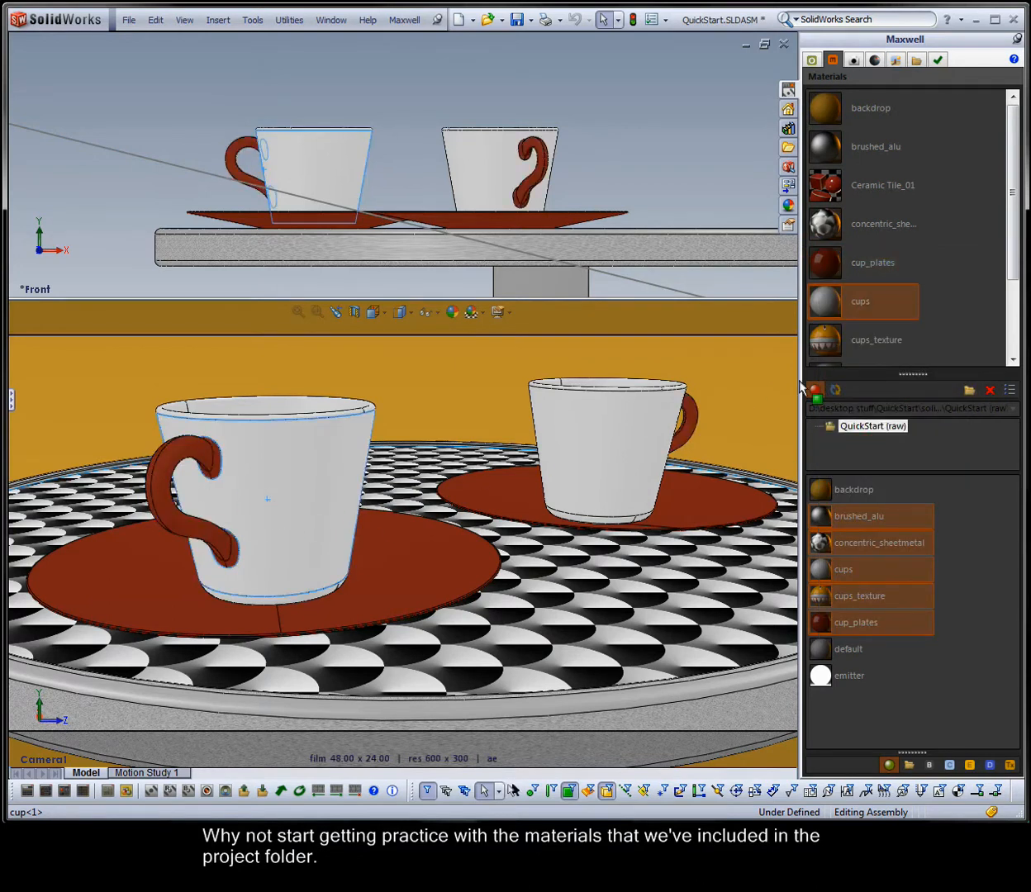
pyautogui.rightClick(828, 339)
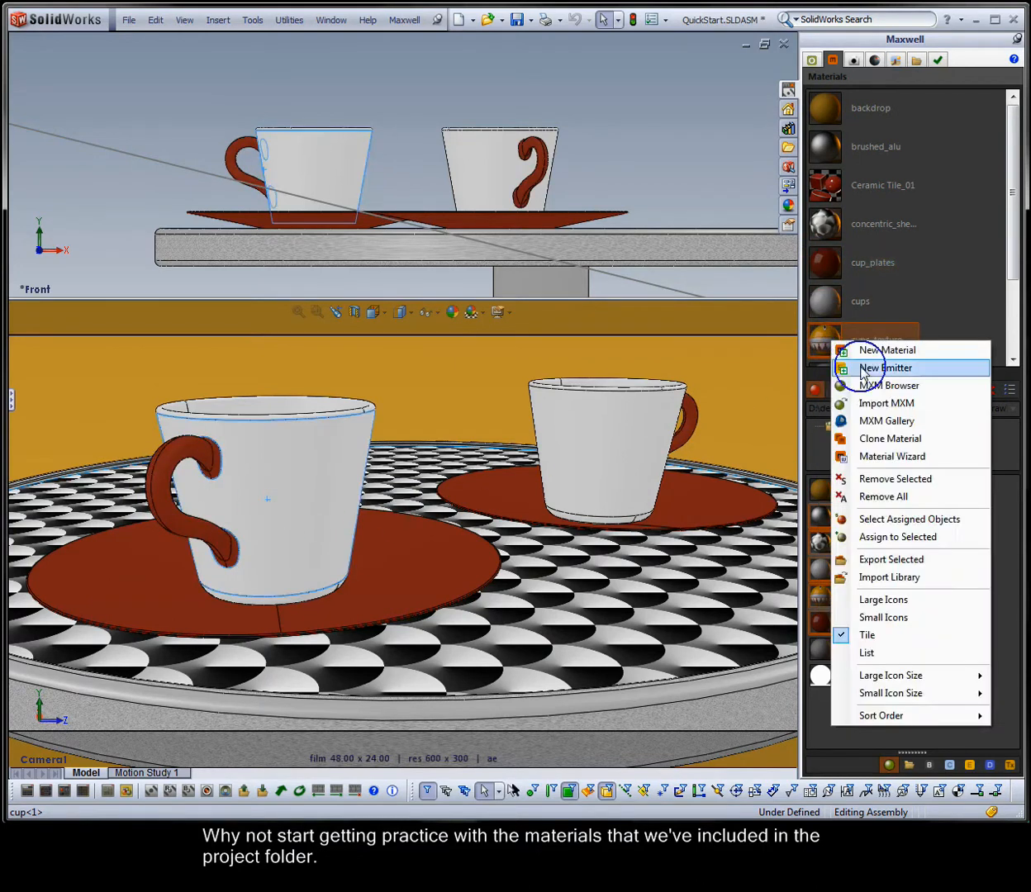
pyautogui.click(868, 536)
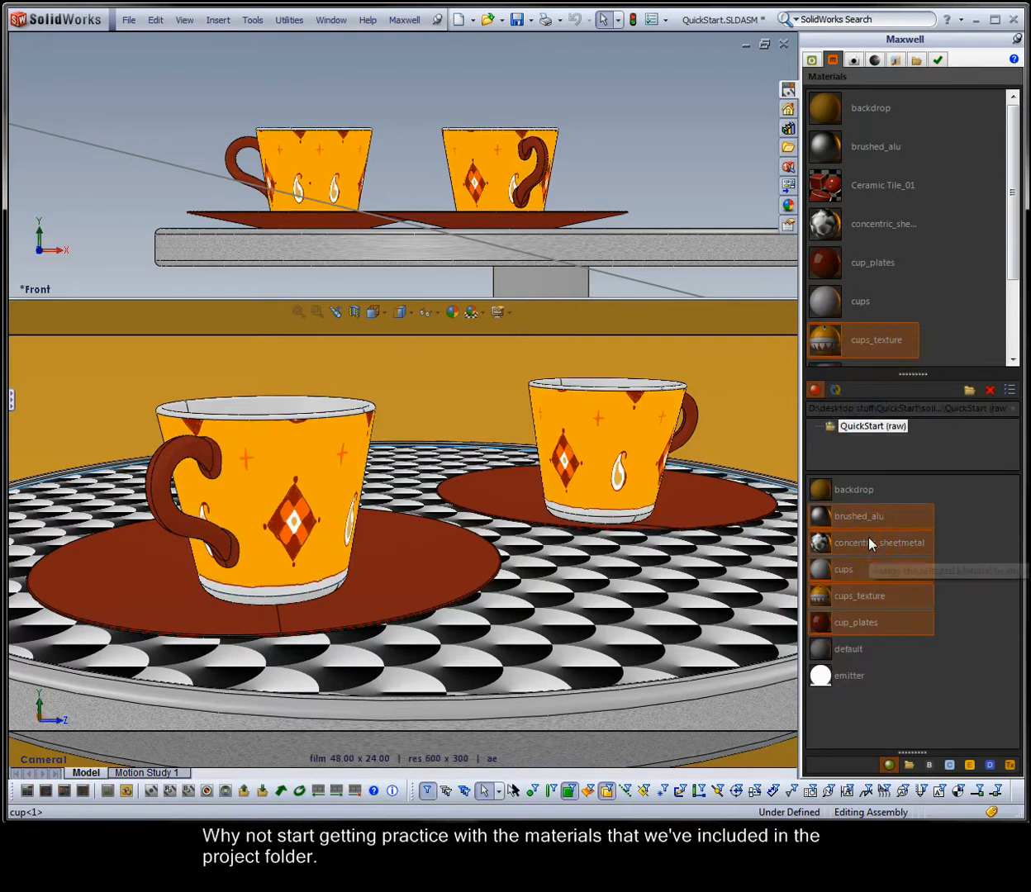
# Step: Set Tile X and Tile Y of the Cups_color.png reflectance texture in cups_texture to 2.35
pyautogui.doubleClick(817, 341)
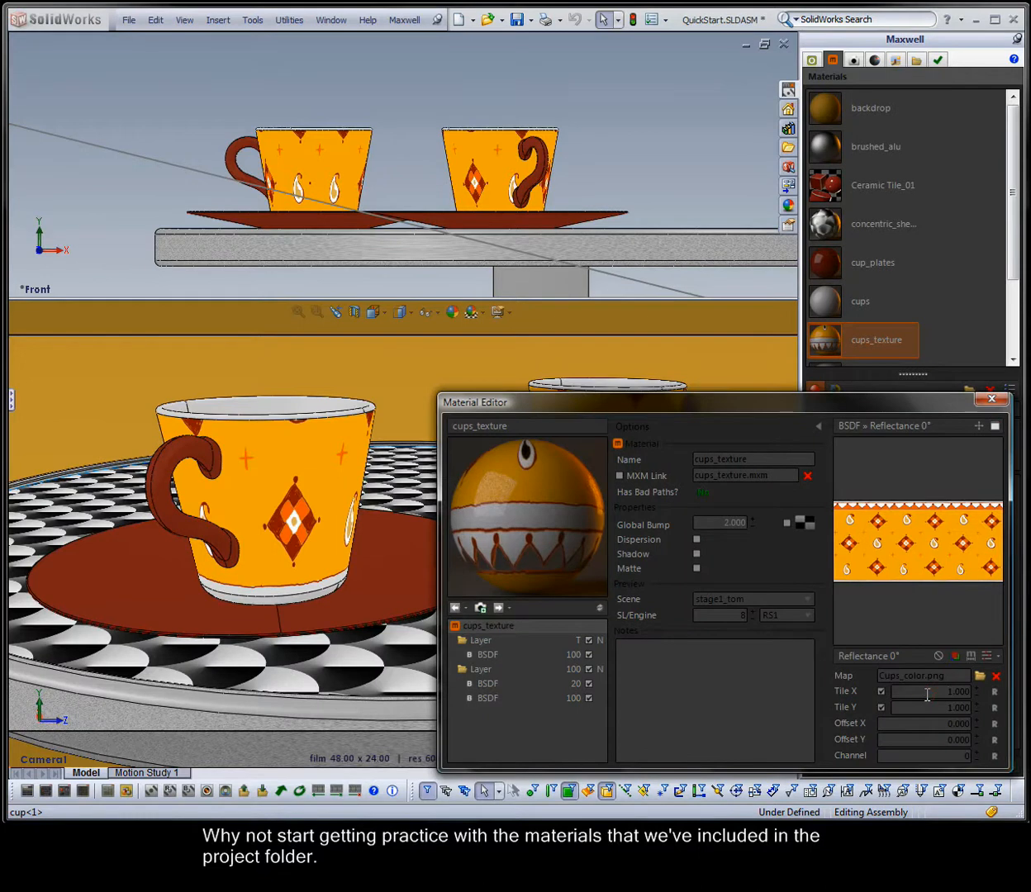
pyautogui.scroll(5, 927, 694)
pyautogui.scroll(9, 926, 695)
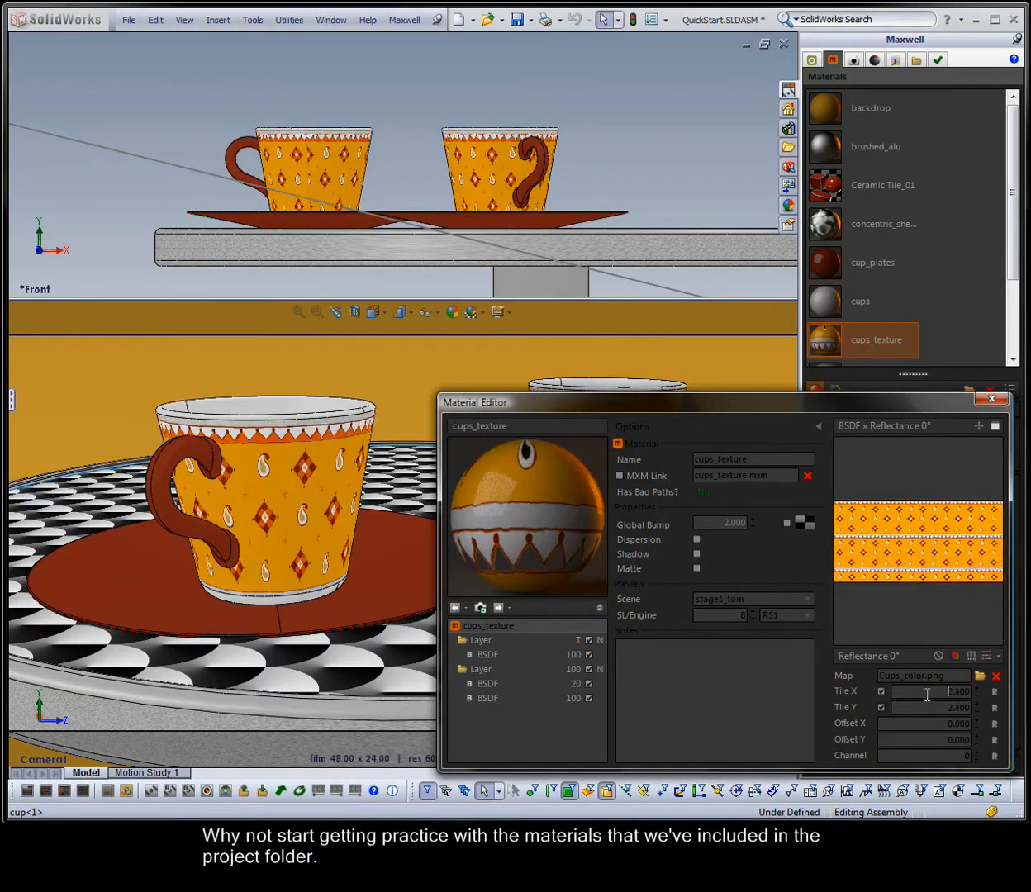
pyautogui.scroll(-1, 927, 695)
pyautogui.click(927, 695)
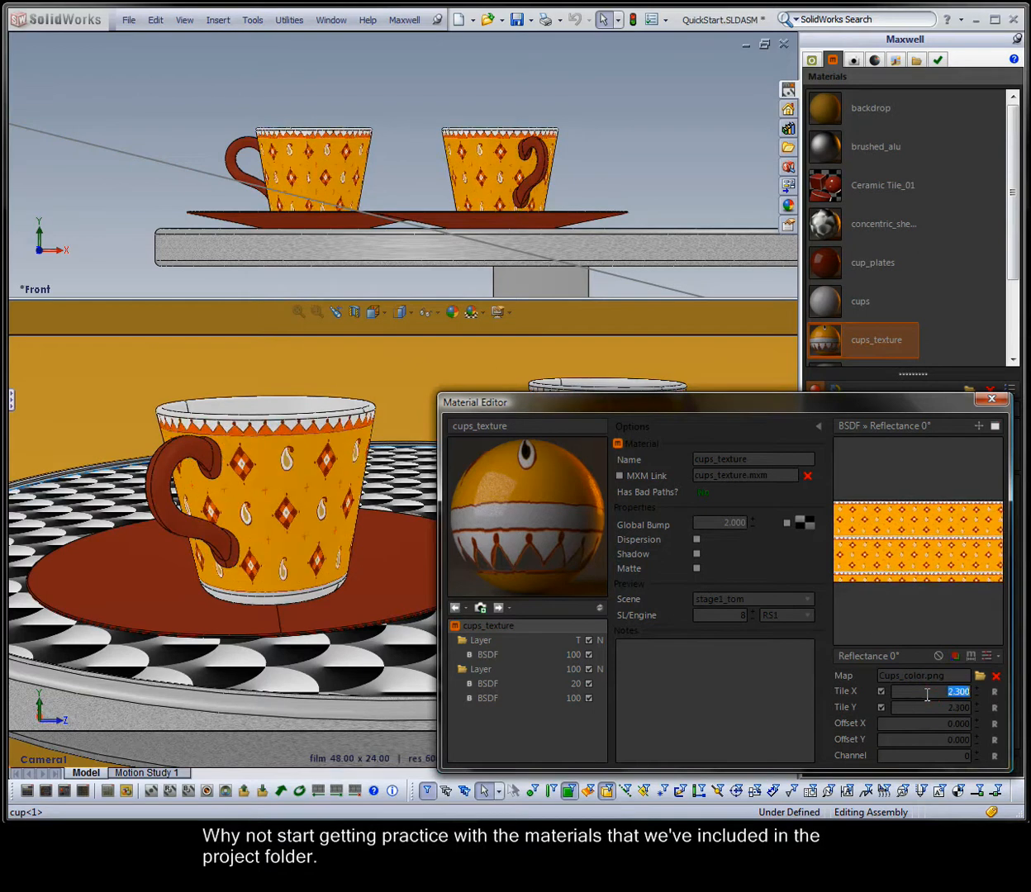
pyautogui.write('2')
pyautogui.click(926, 708)
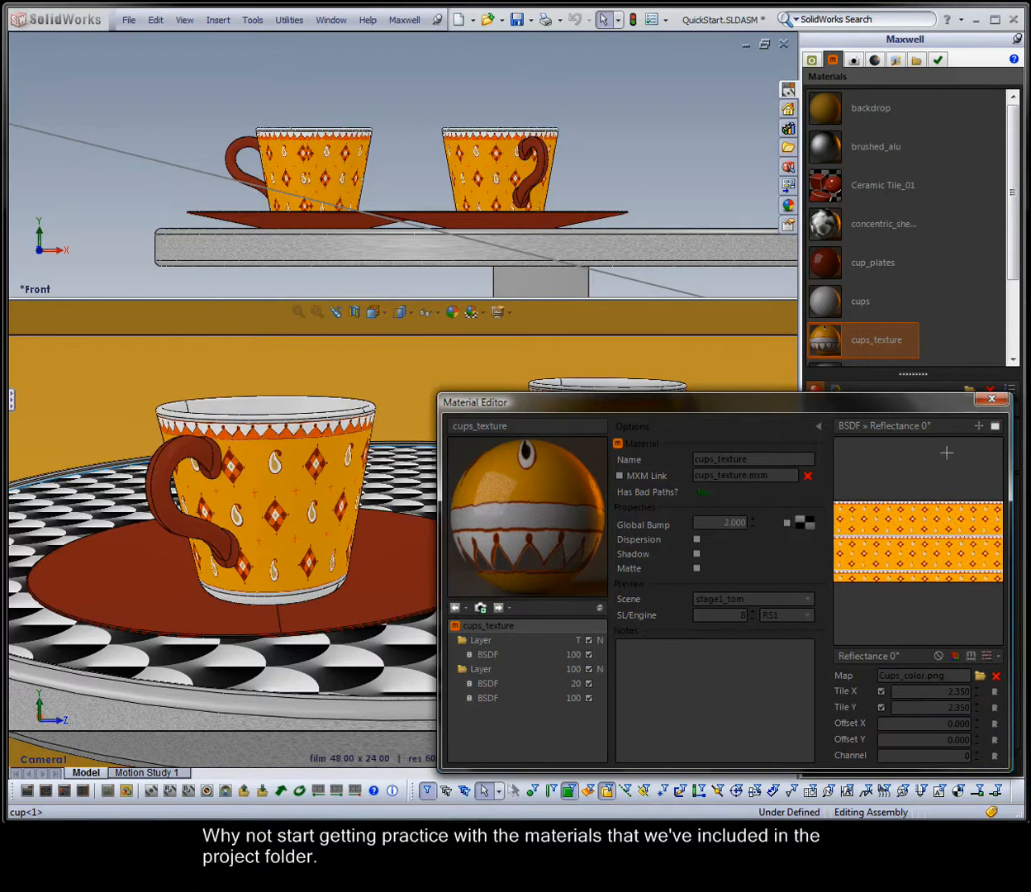
pyautogui.click(991, 401)
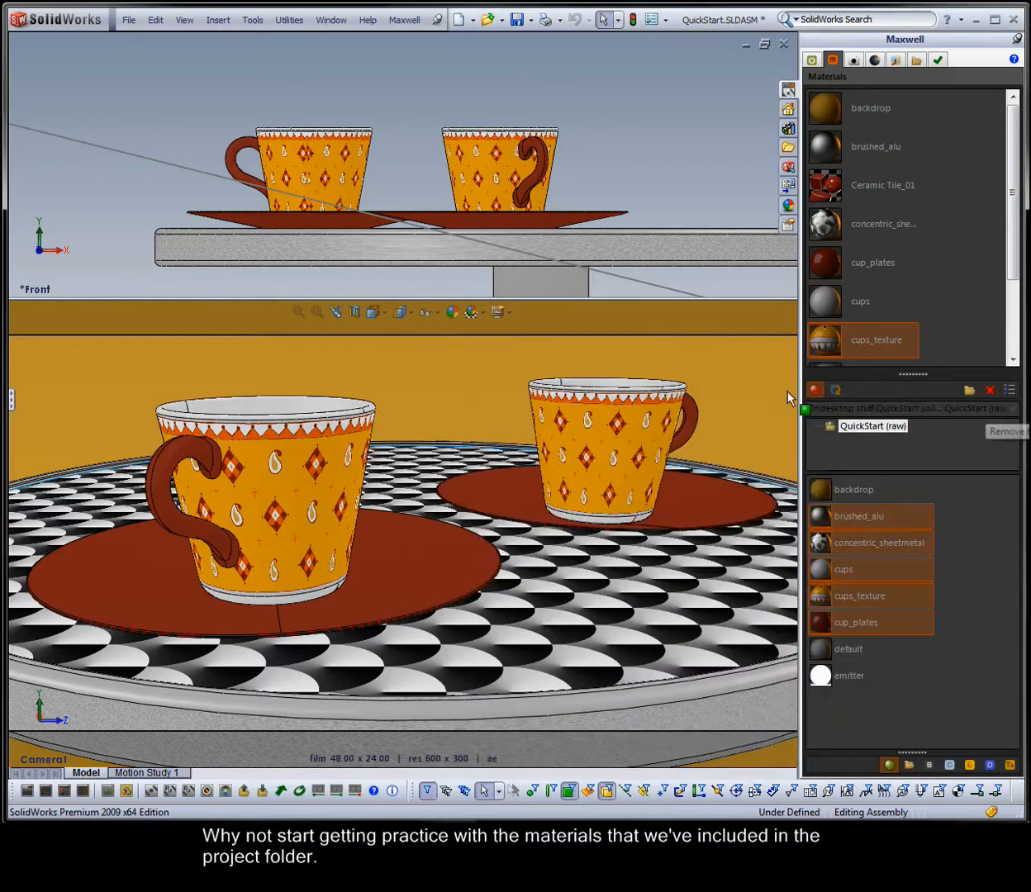
# Step: Move Camera1's target point along its line of sight to the table surface between the two saucers
pyautogui.rightClick(413, 396)
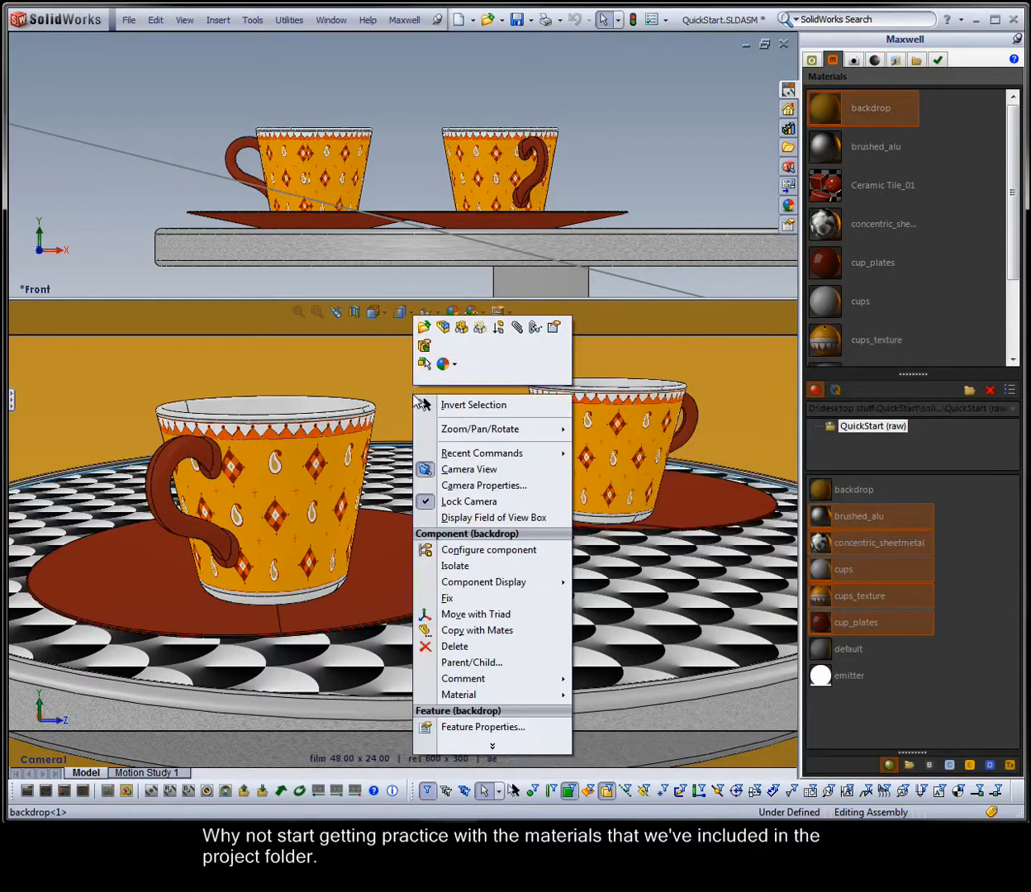
pyautogui.click(482, 485)
pyautogui.moveTo(384, 217); pyautogui.dragTo(427, 231)
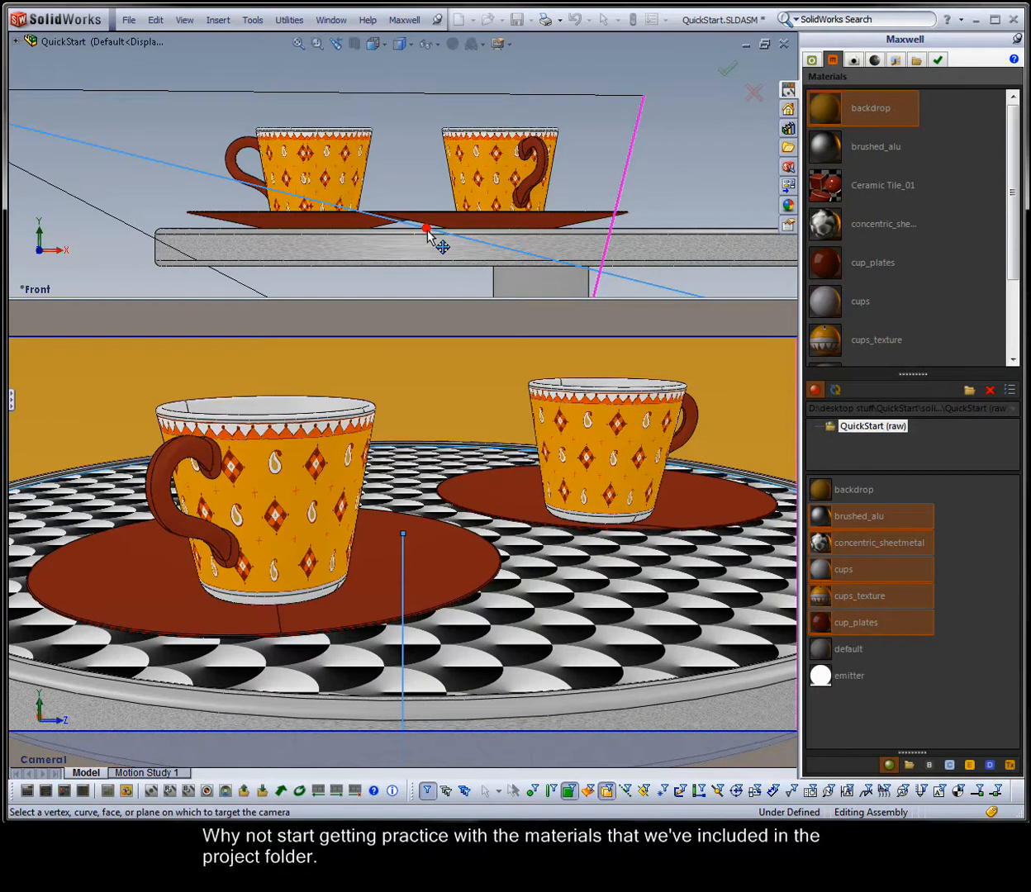
pyautogui.click(727, 71)
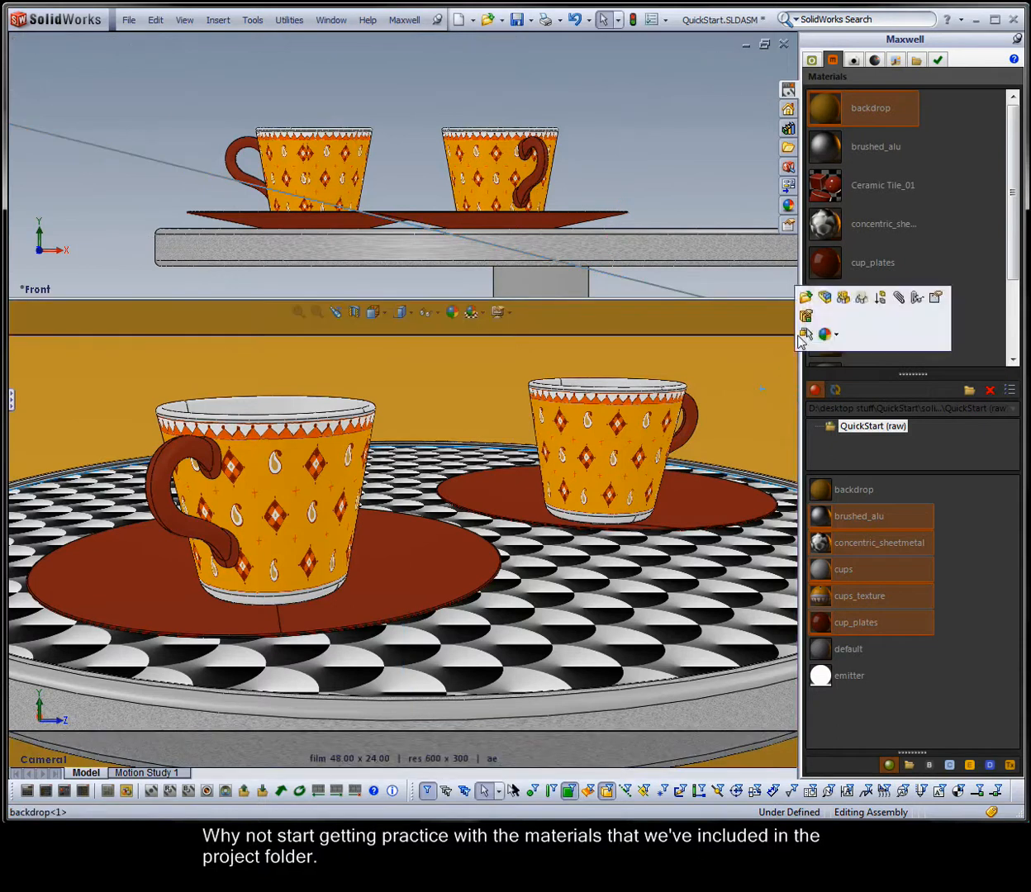
# Step: Set Camera1's fStop to 5.6 with EV at 13 and start a Maxwell render of the scene
pyautogui.click(853, 63)
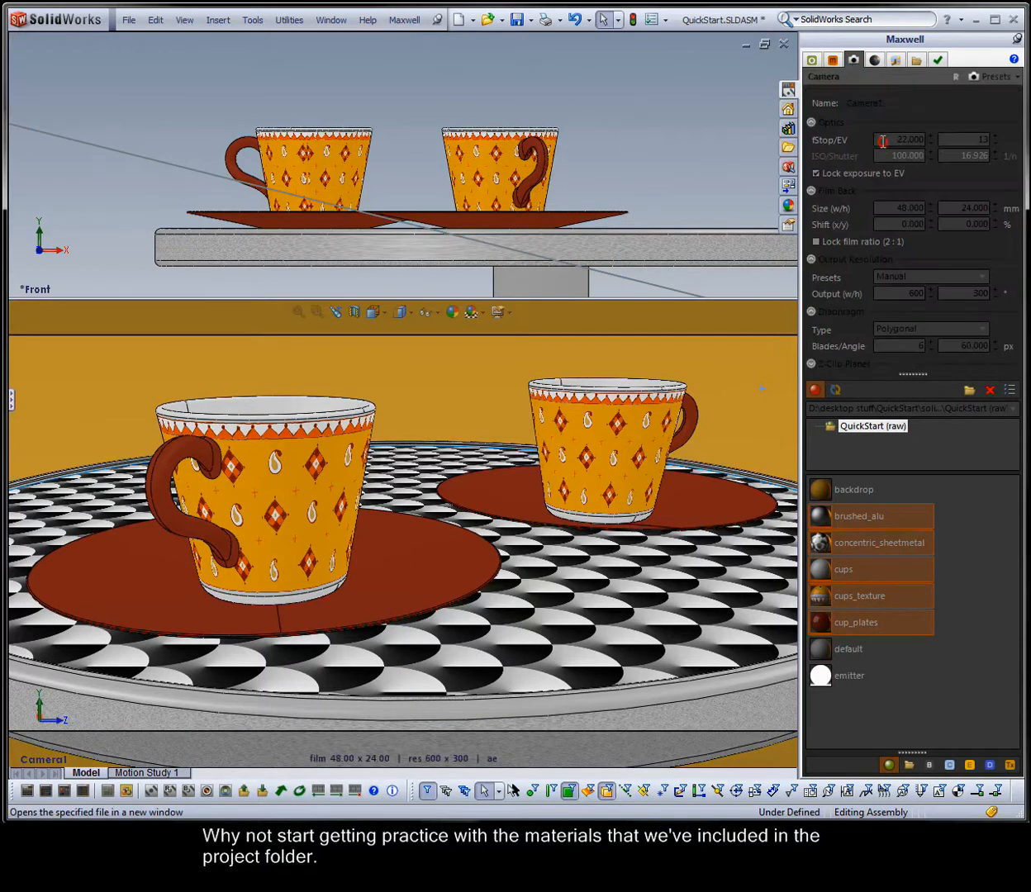
pyautogui.moveTo(882, 141); pyautogui.dragTo(926, 140)
pyautogui.write('13')
pyautogui.click(951, 137)
pyautogui.click(152, 792)
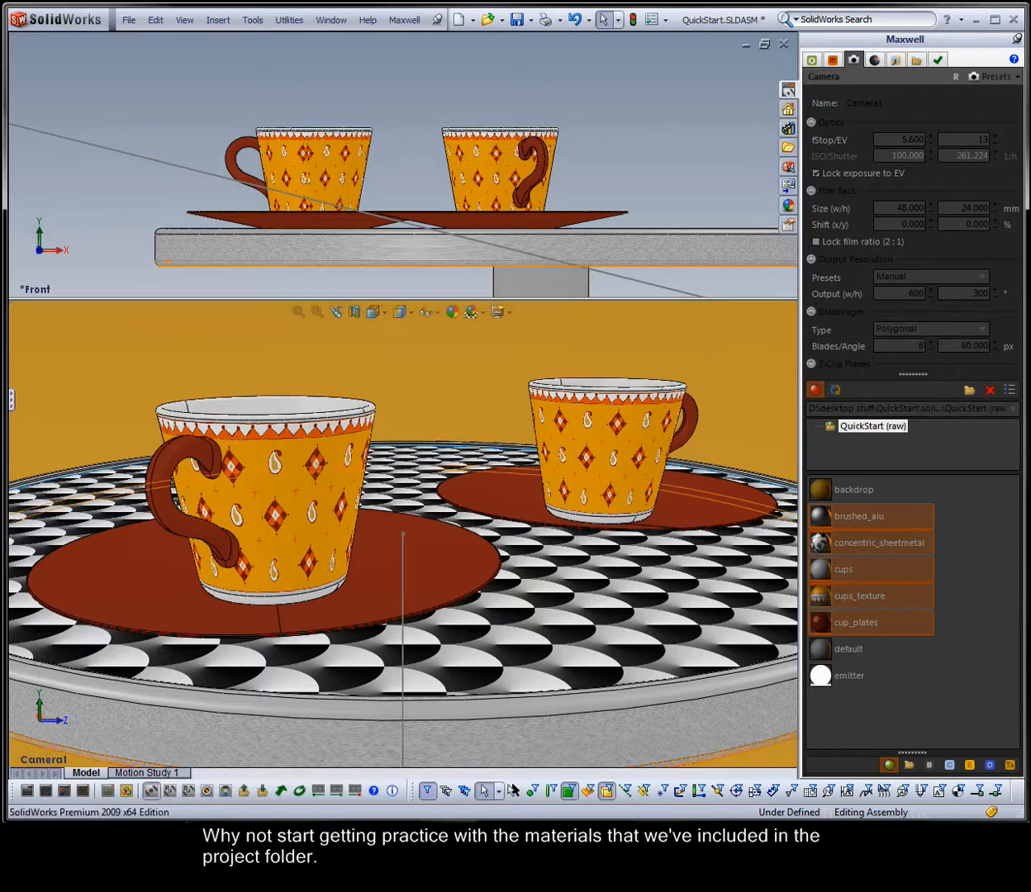